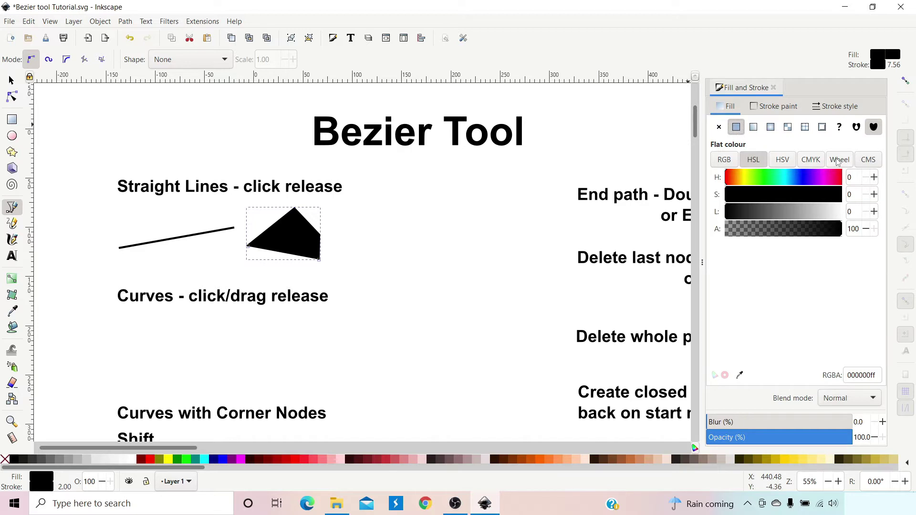
Colour the selected four-node shape with red fill d12424ff and yellow stroke f0ea1fff, leaving the stroke style as is
click(838, 162)
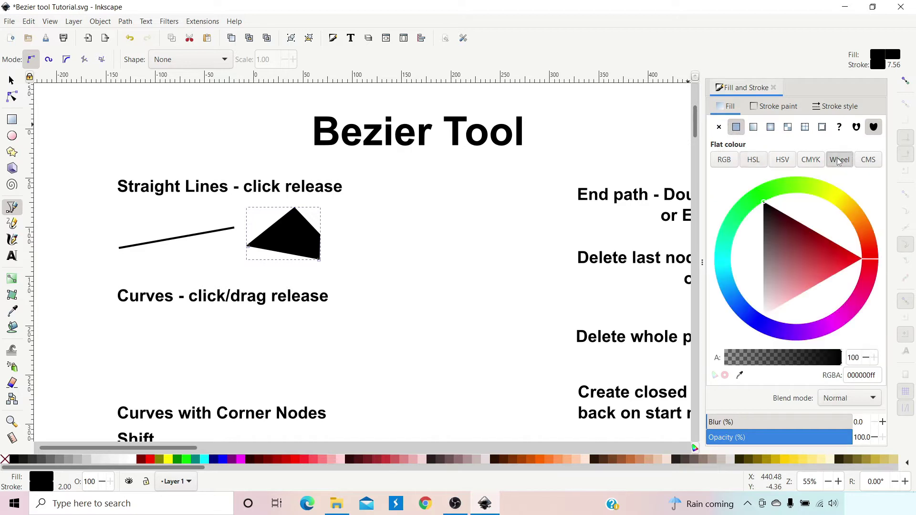
click(831, 257)
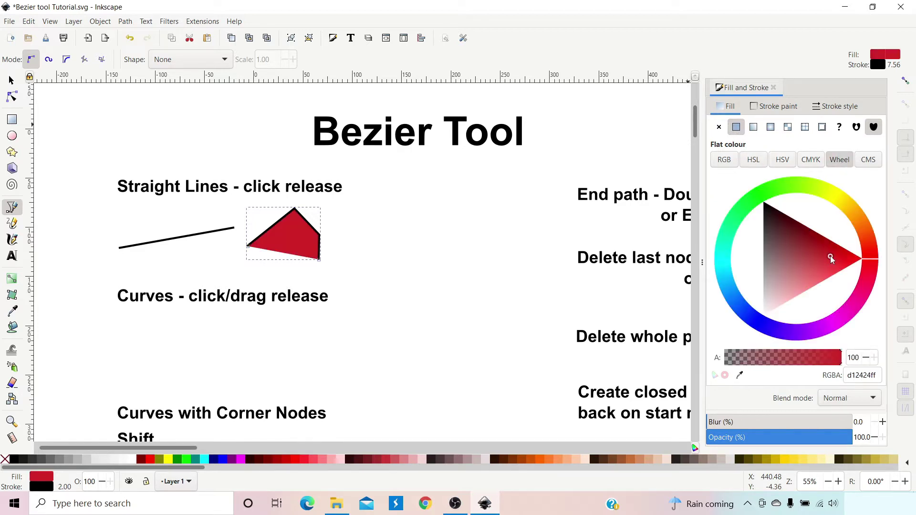
click(785, 113)
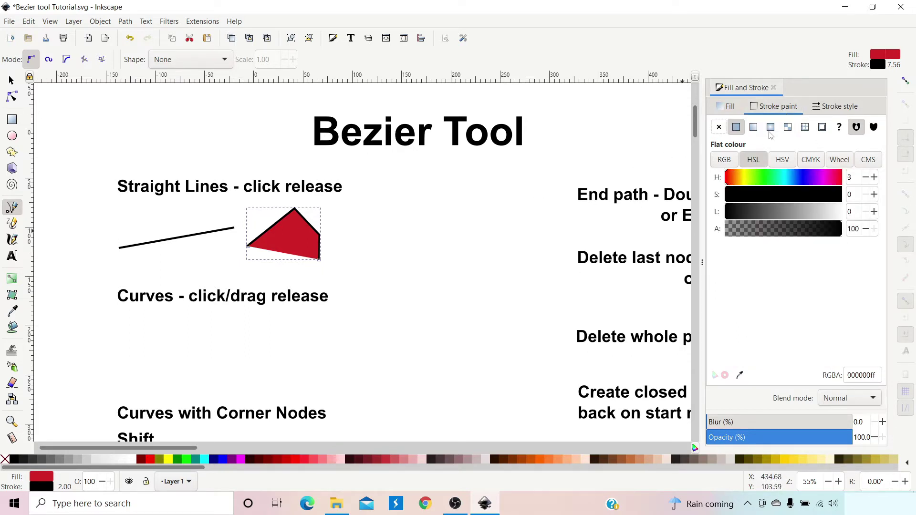
click(838, 162)
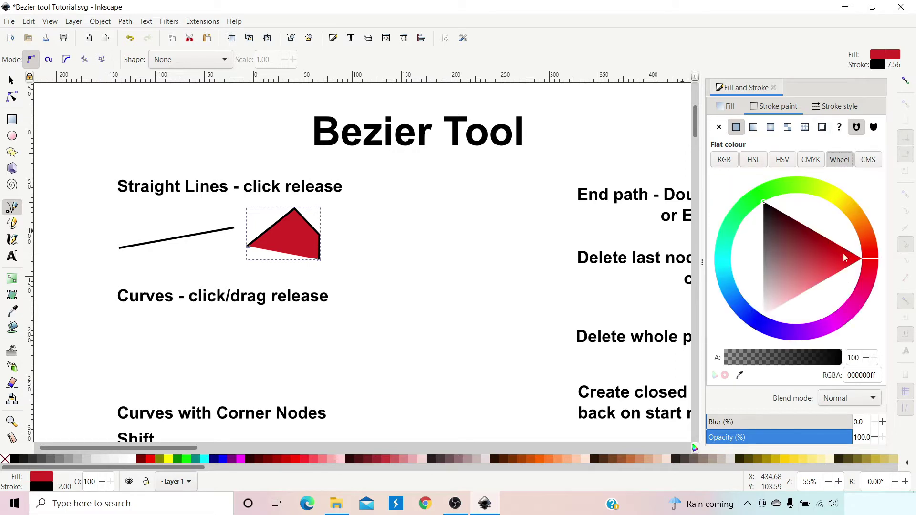
click(833, 204)
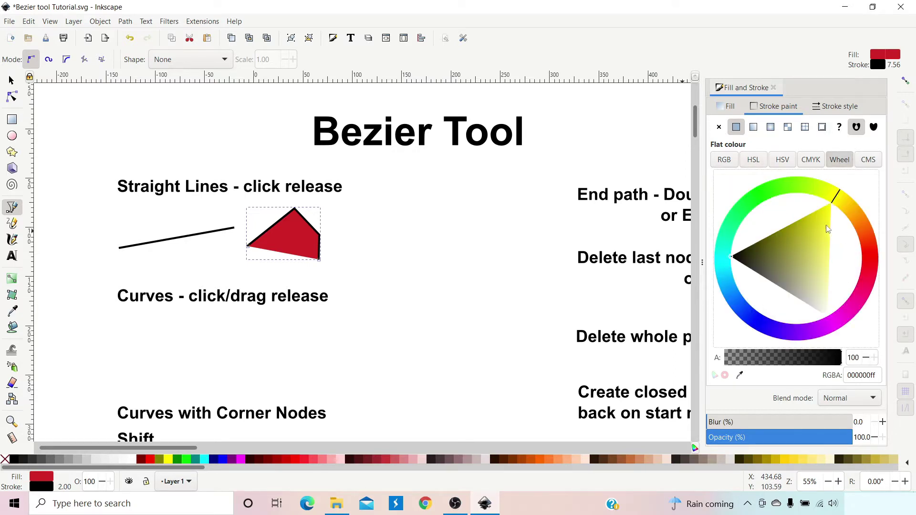
click(826, 221)
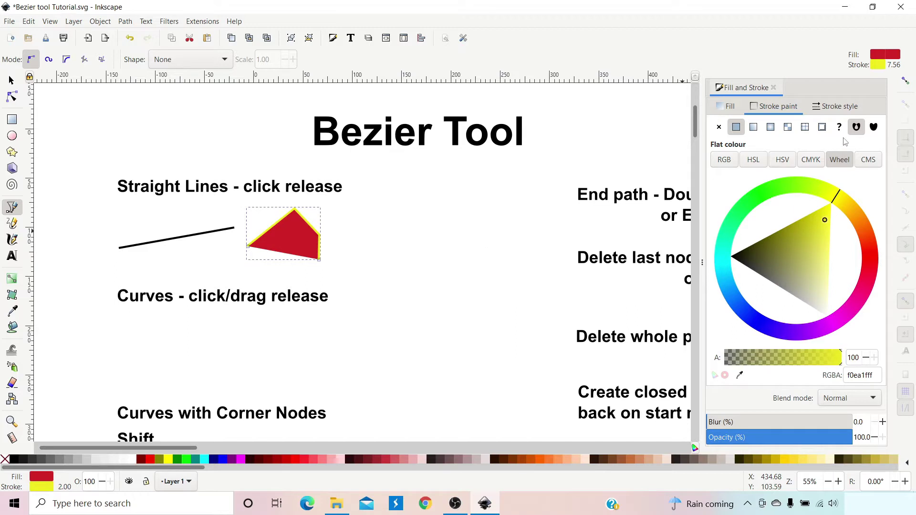
click(836, 108)
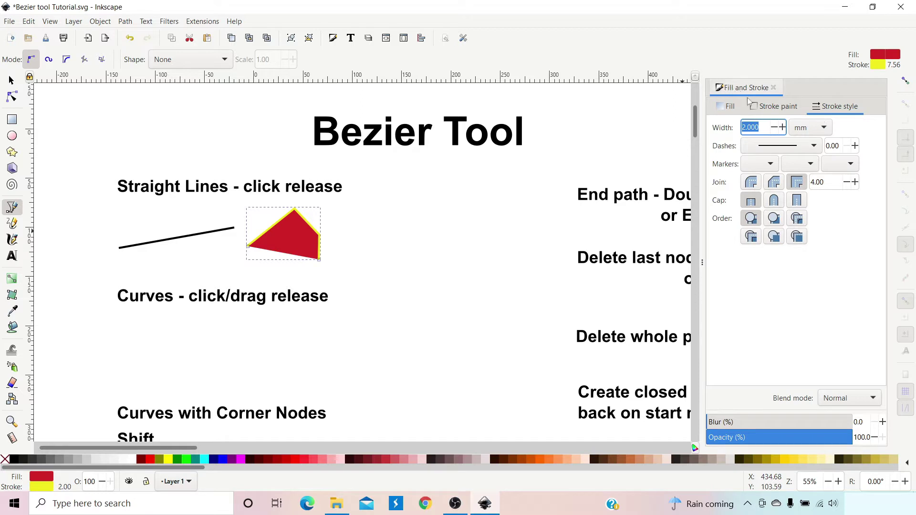
click(773, 88)
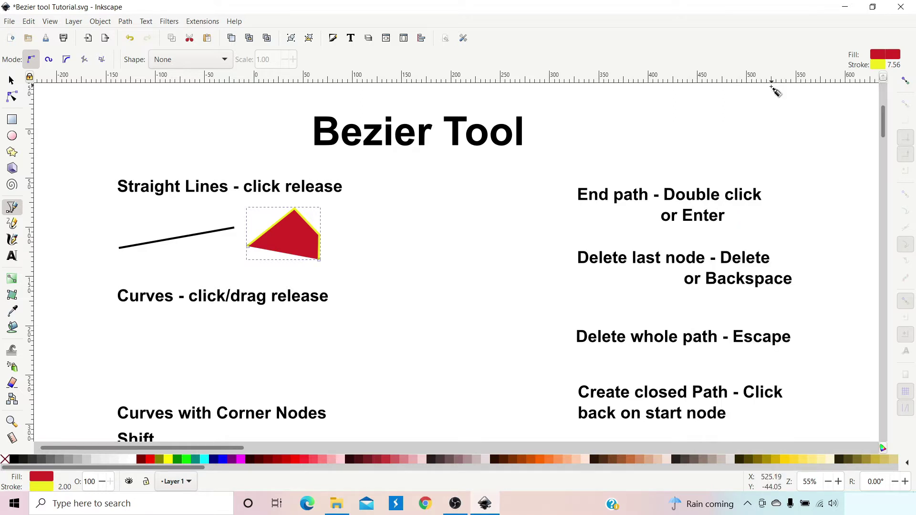
Remove the fill from the selected four-node shape and make its stroke black
click(5, 459)
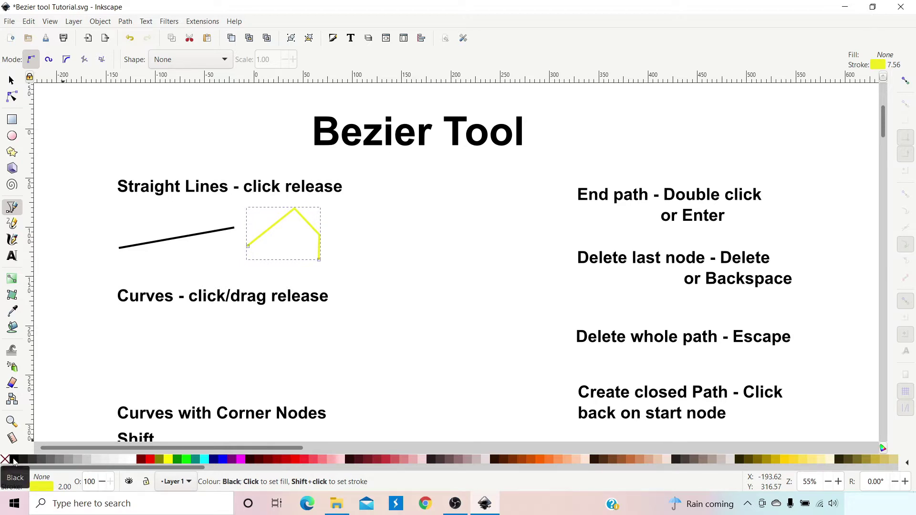
shift+click(13, 460)
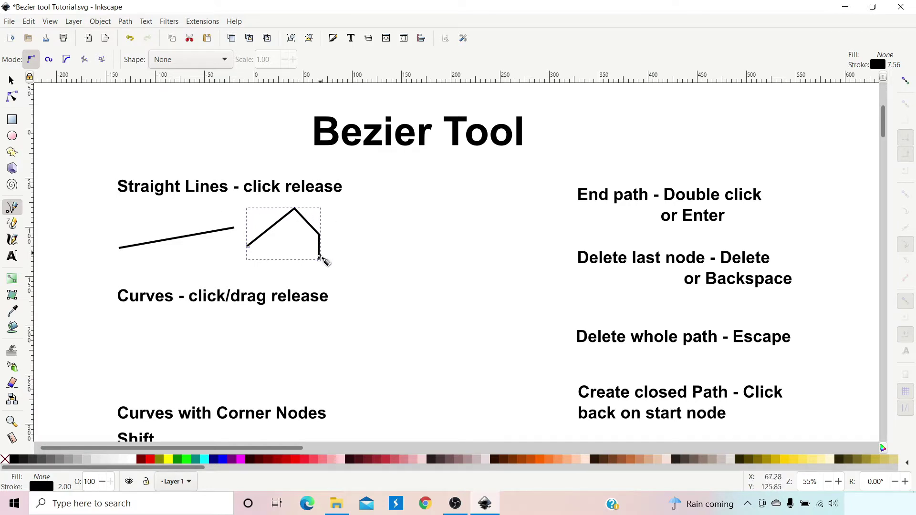
Draw a closed straight-sided triangle beside the open polyline under the Straight Lines heading
click(348, 261)
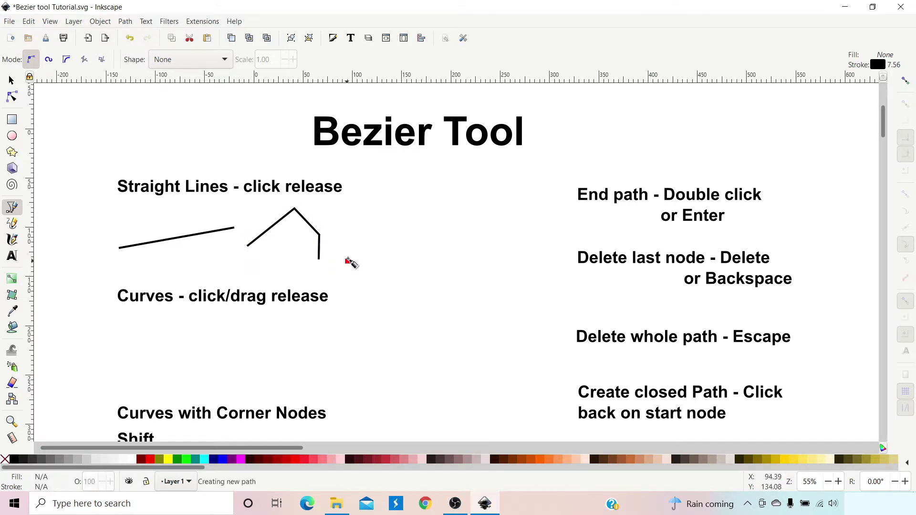
click(395, 211)
click(433, 250)
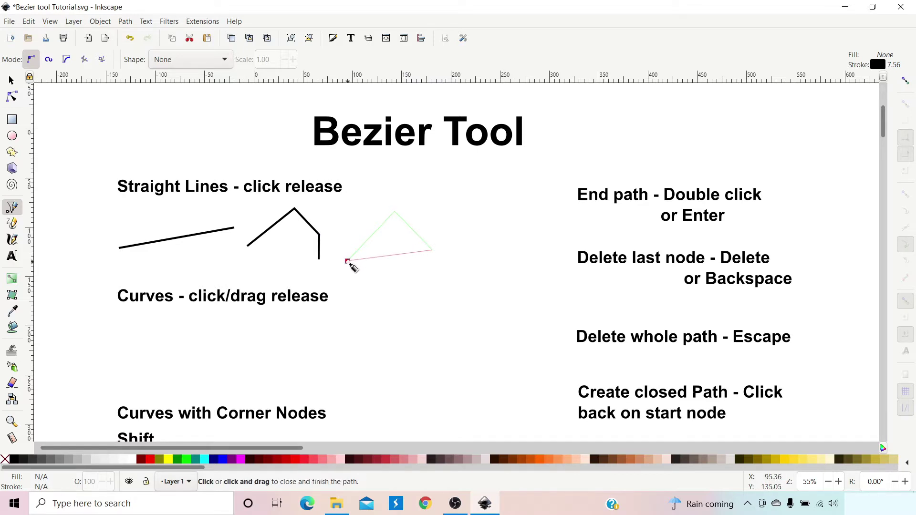
click(349, 262)
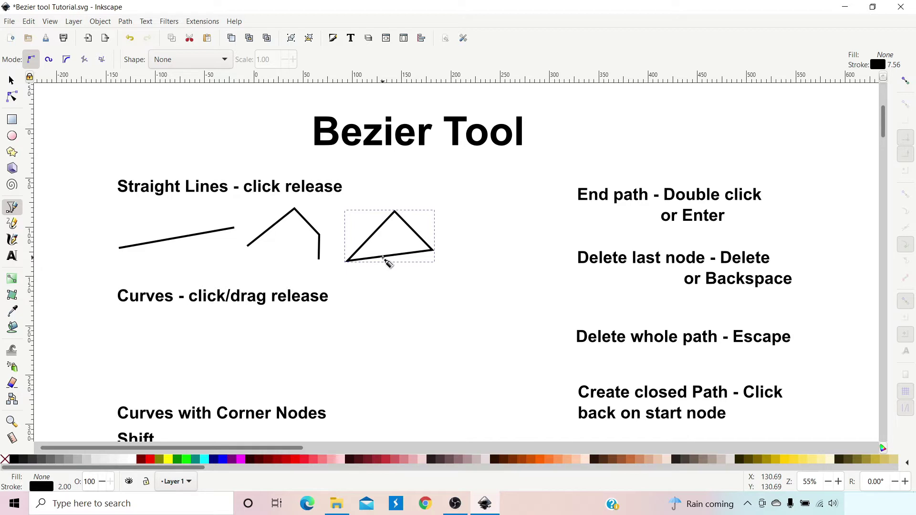
Draw an open arch-shaped curve with a smooth middle node under the Curves heading
click(121, 372)
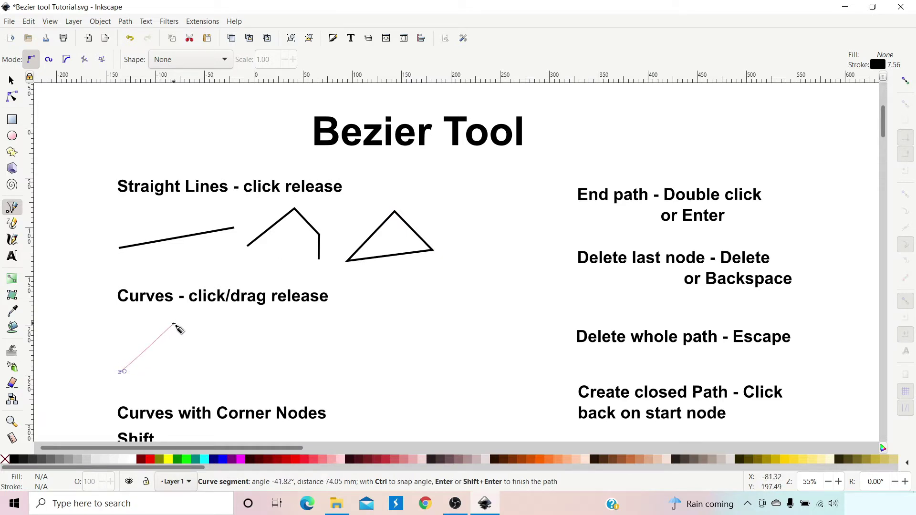
drag(174, 325, 219, 325)
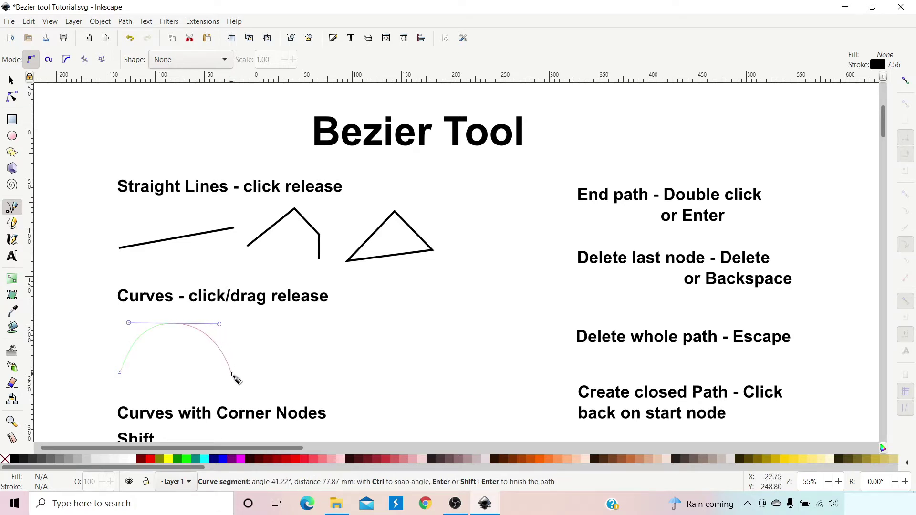
double_click(232, 375)
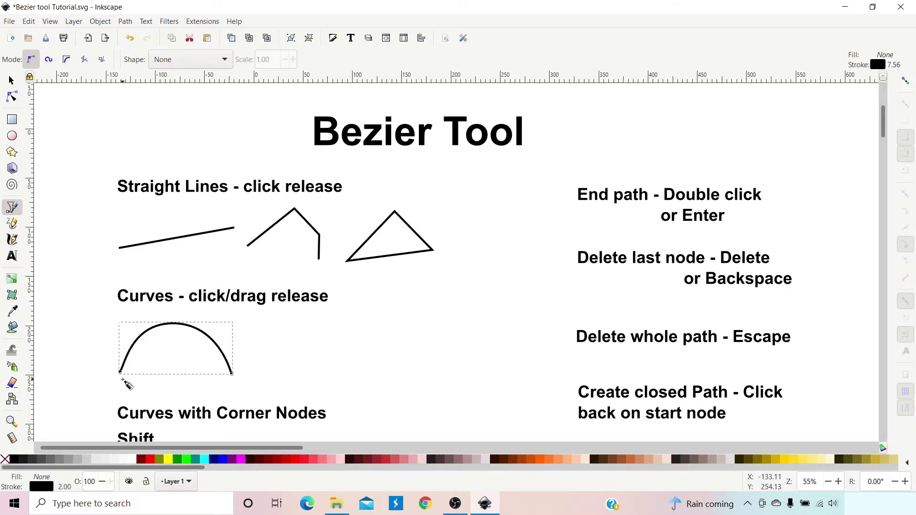
Draw a wavy path ending in a straight segment beside the arch, and delete the finished path
click(267, 373)
drag(322, 326, 357, 329)
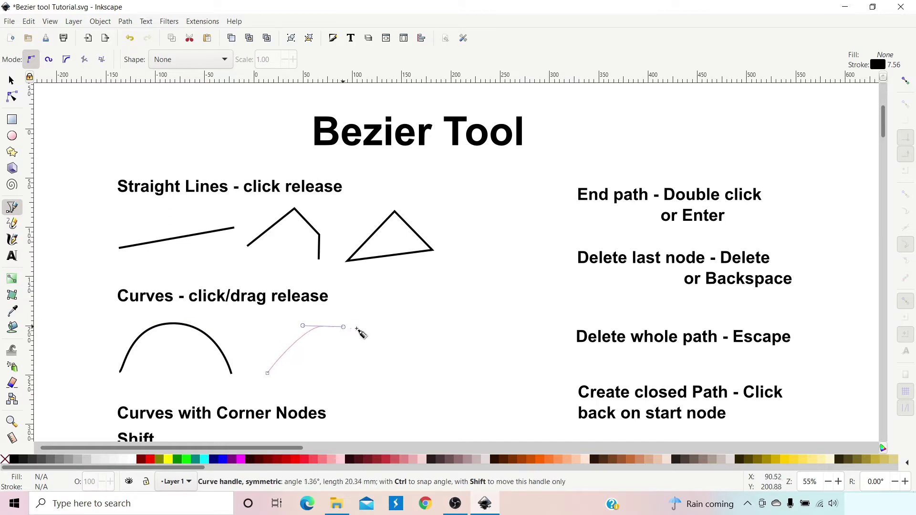
drag(367, 368, 395, 373)
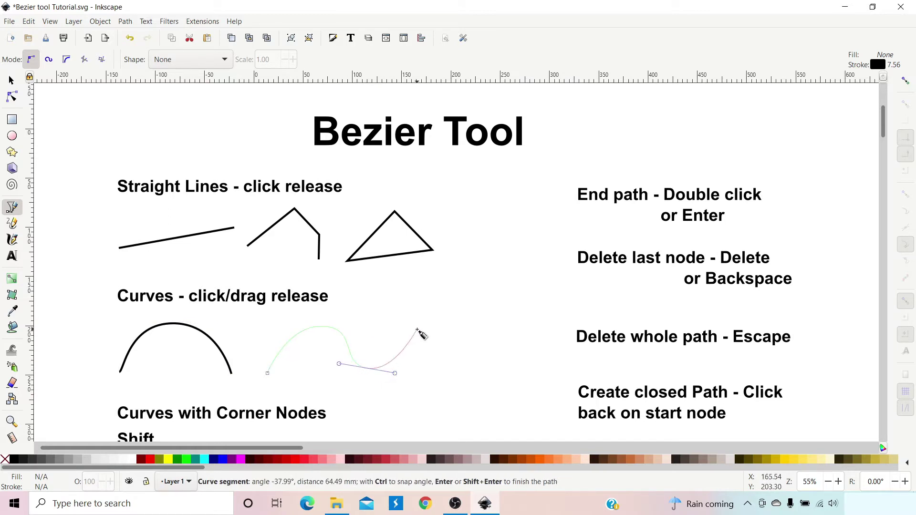
click(417, 330)
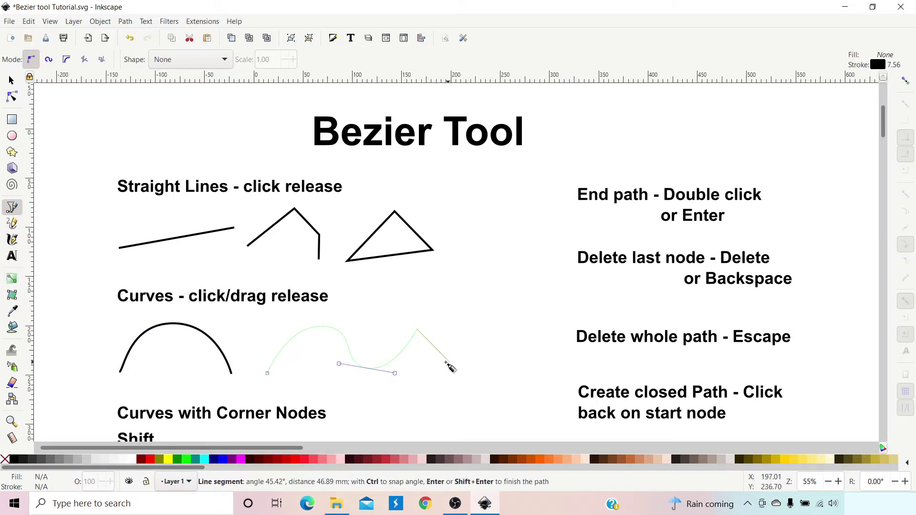
double_click(449, 362)
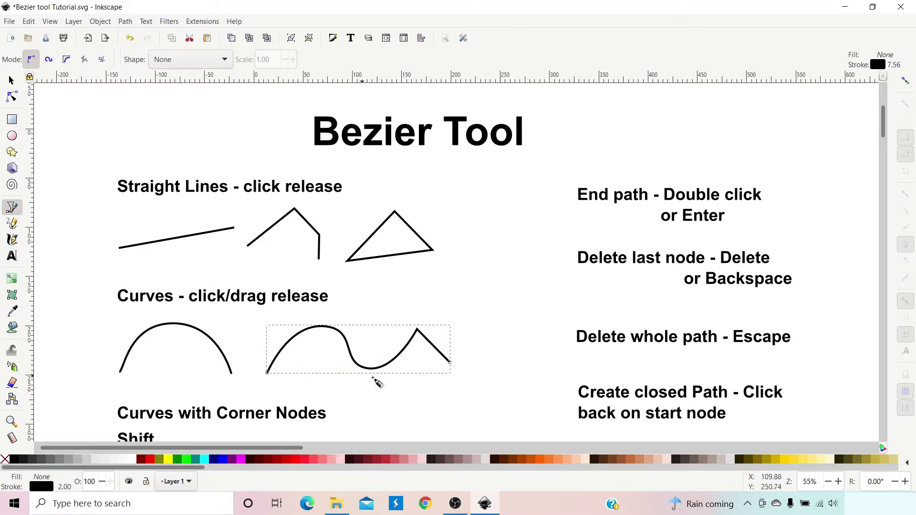
key(Delete)
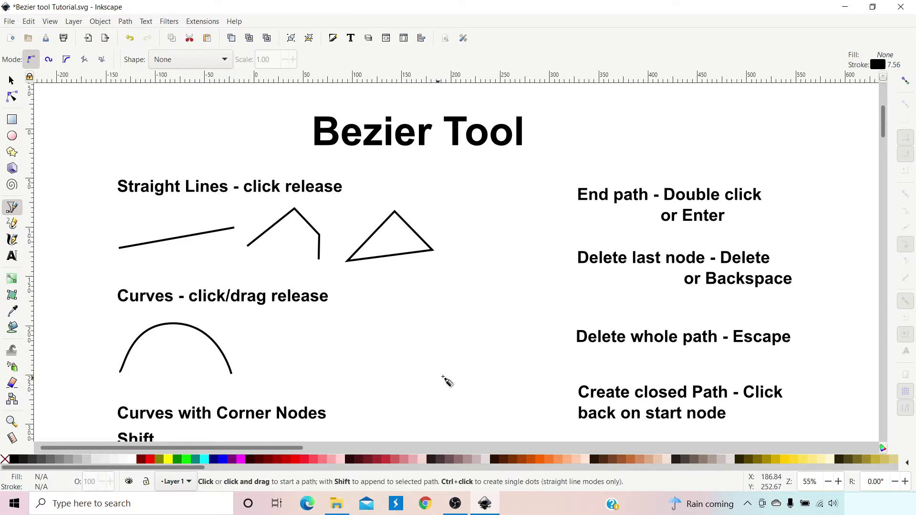
Start a curved path beside the arch and remove its last placed node
click(288, 374)
drag(310, 330, 337, 325)
click(354, 352)
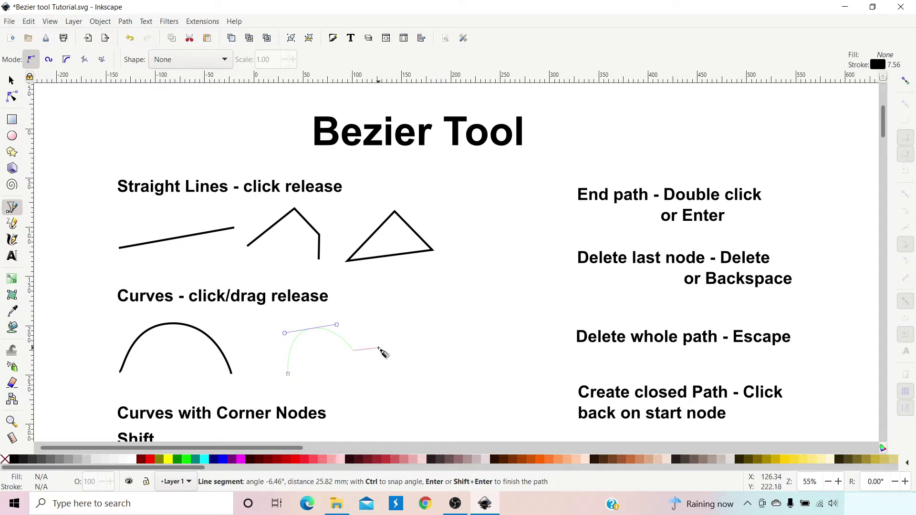
key(BackSpace)
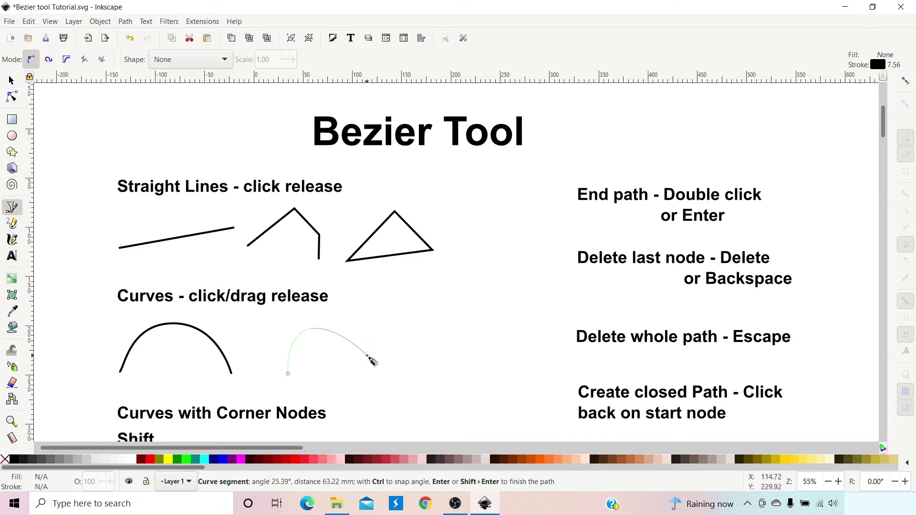
Extend the unfinished path with a smooth dip and a rising segment, and discard the whole path
drag(353, 354, 385, 356)
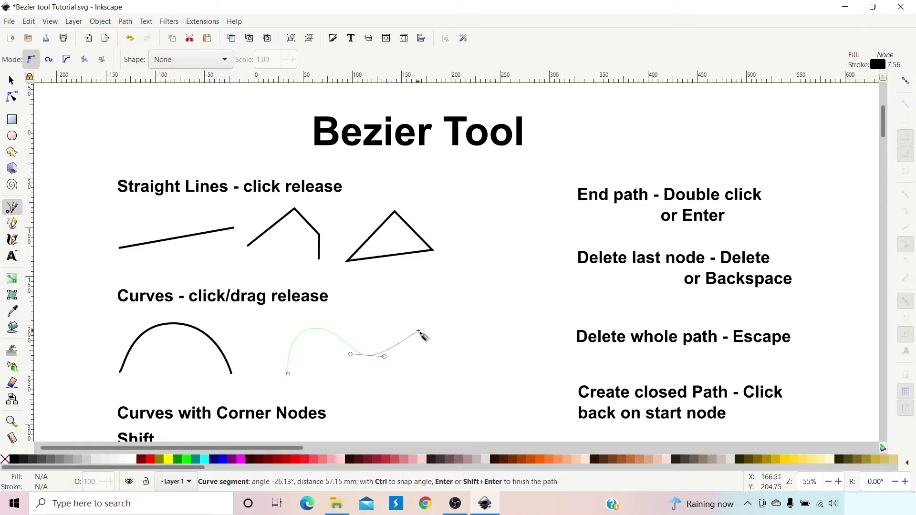
click(418, 332)
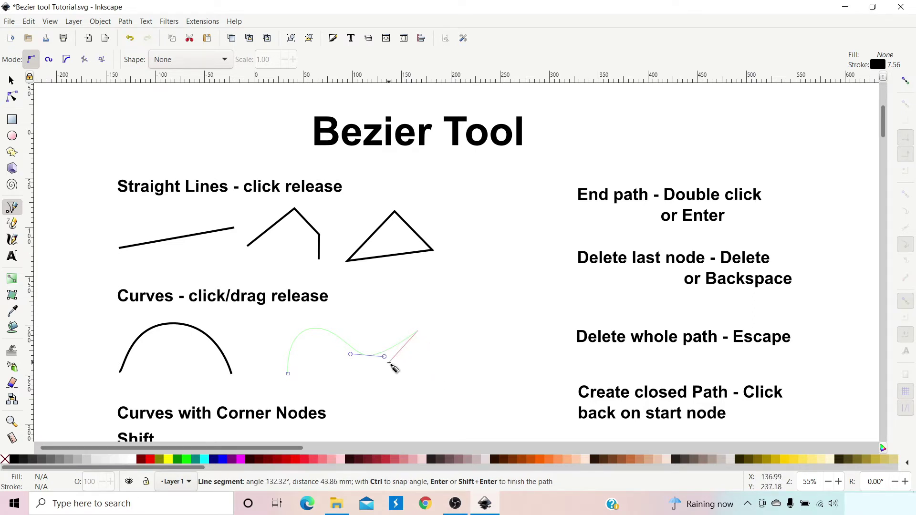
key(Escape)
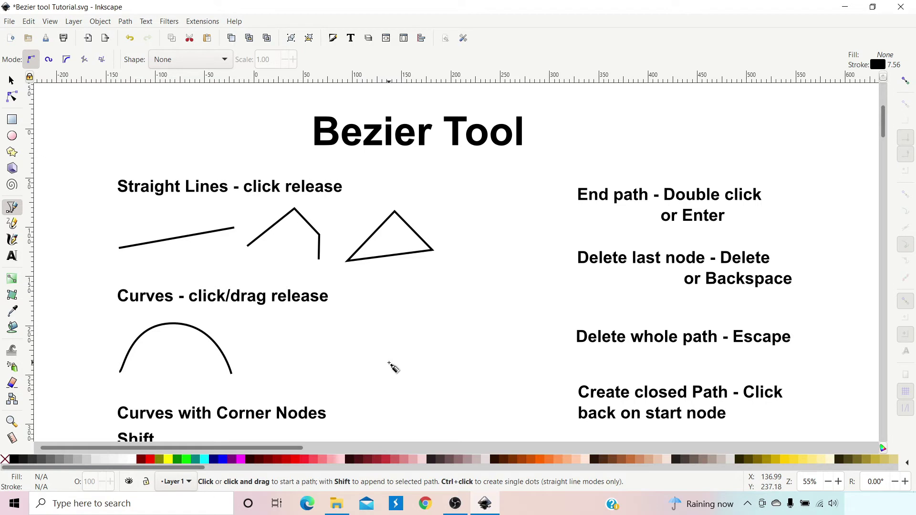
Draw a two-segment curve with a sharp corner node at its peak under the Curves with Corner Nodes heading
scroll(730, 360, down, 2)
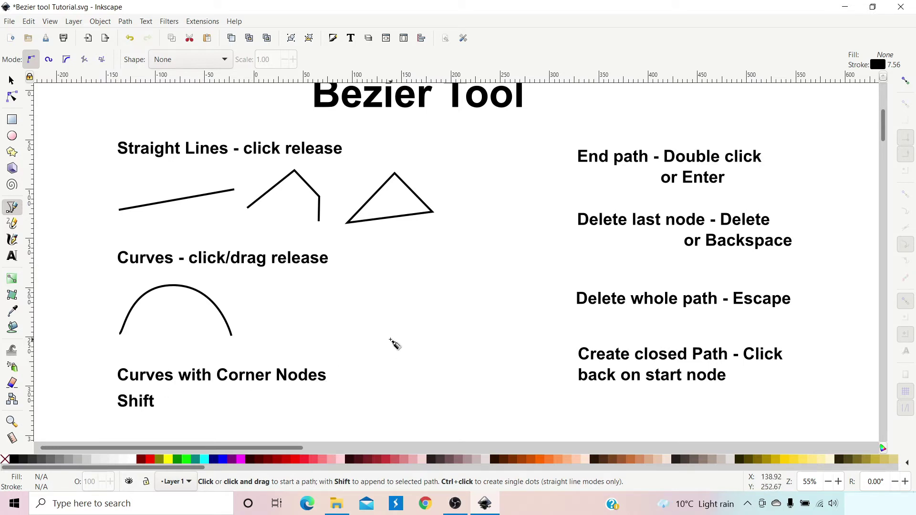
scroll(387, 350, down, 6)
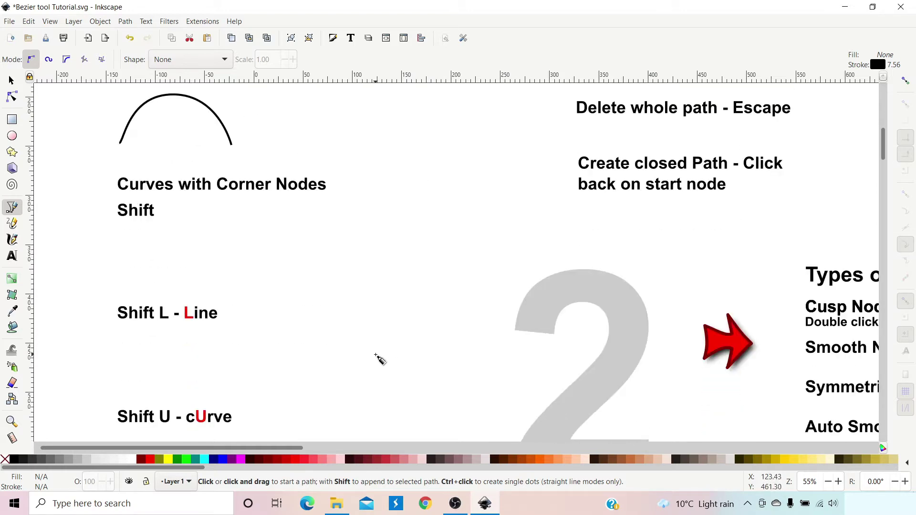
scroll(379, 359, down, 2)
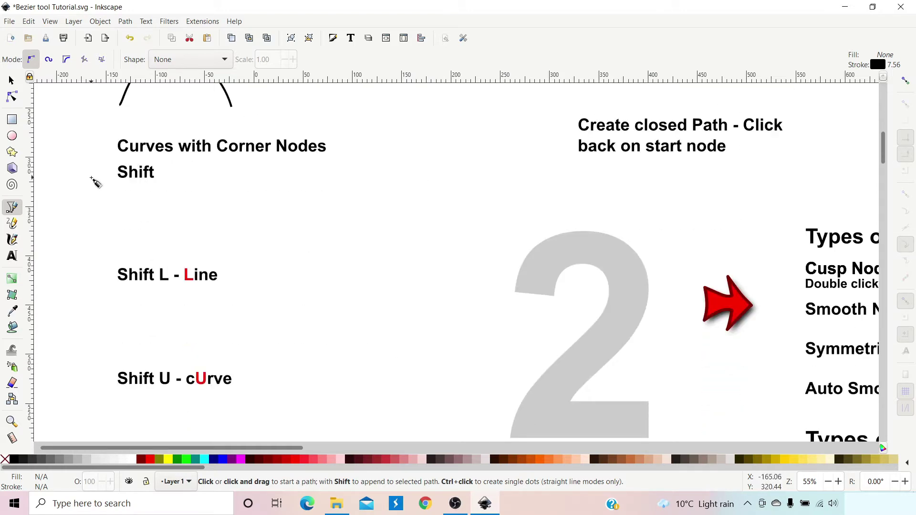
click(136, 254)
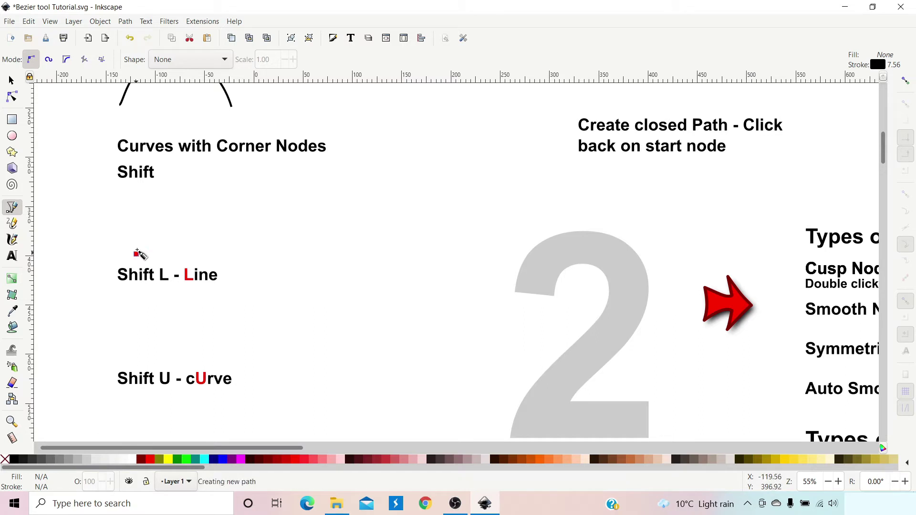
drag(163, 211, 199, 210)
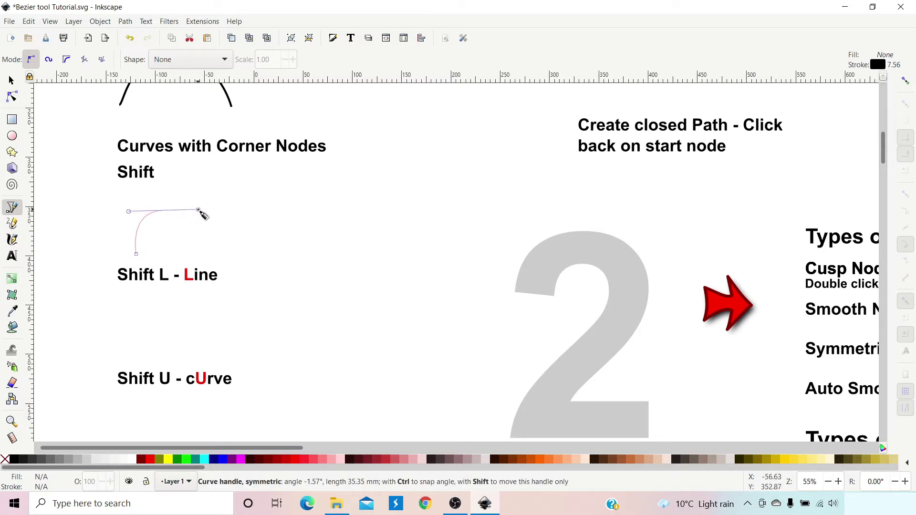
drag(199, 210, 164, 246)
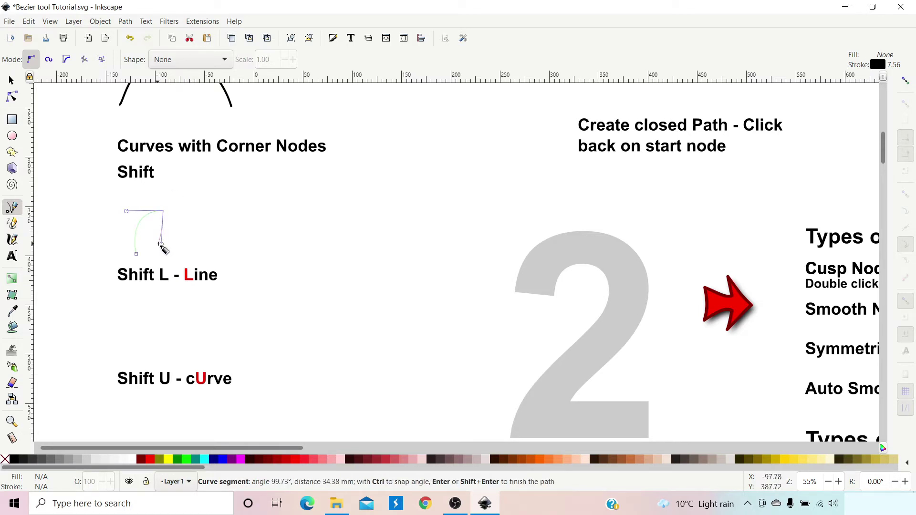
double_click(209, 257)
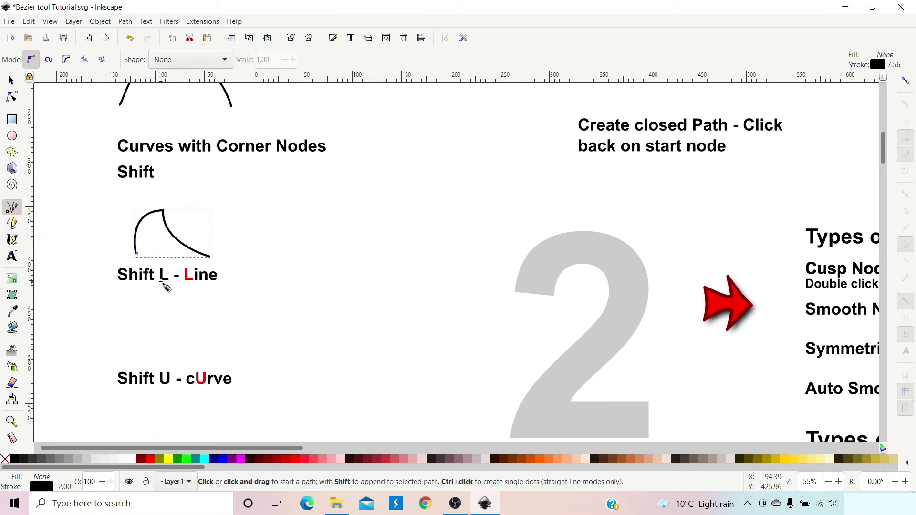
Draw a two-segment curve under the Shift L heading, retracting the peak node's outgoing handle to form a corner
click(135, 349)
drag(158, 310, 197, 309)
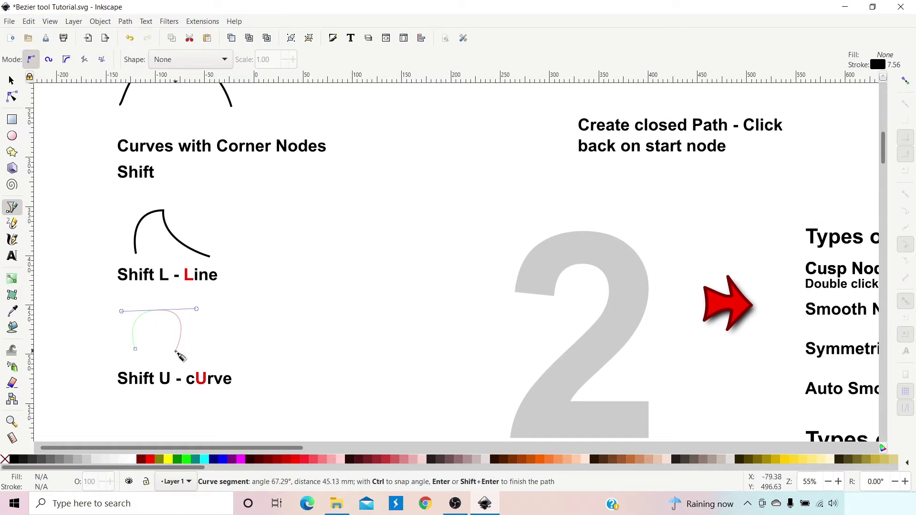
key(shift+l)
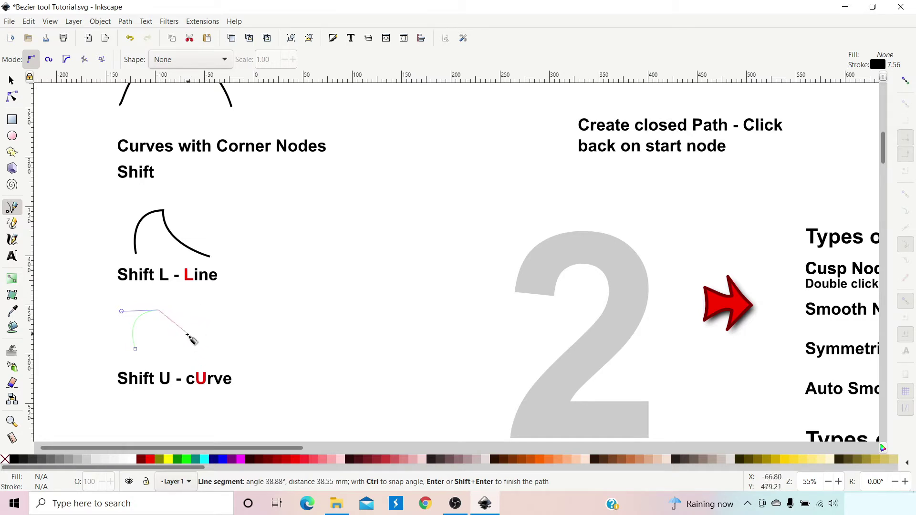
drag(157, 350, 220, 350)
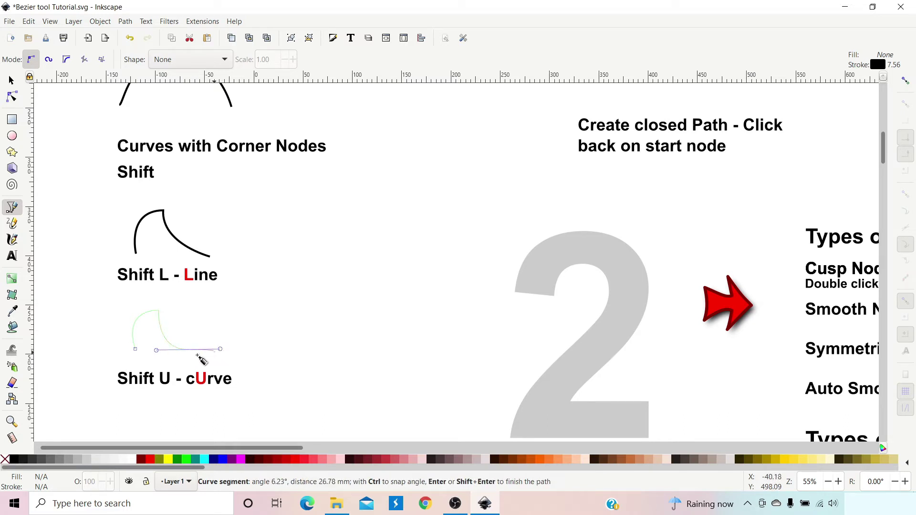
key(Return)
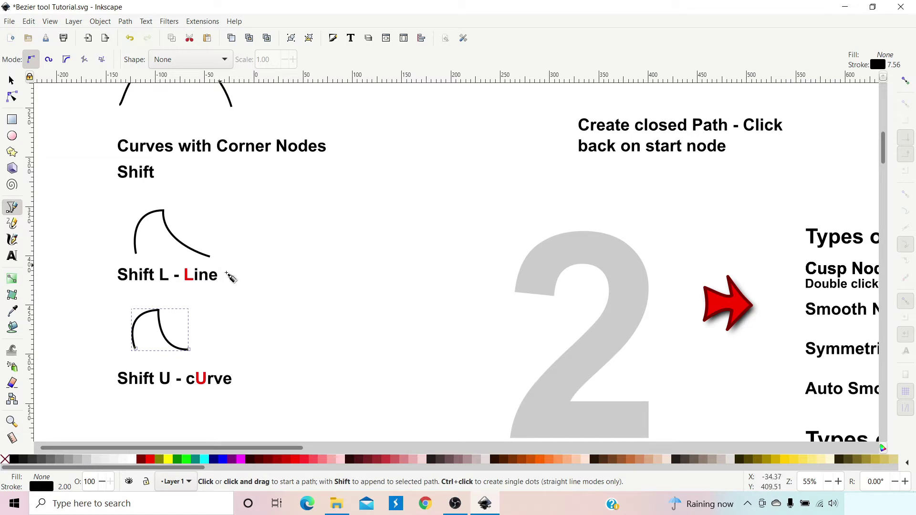
Draw a two-segment curve under the Shift U heading, switching the second segment to a fresh curve to form a corner at the peak
scroll(315, 289, down, 2)
scroll(318, 293, down, 4)
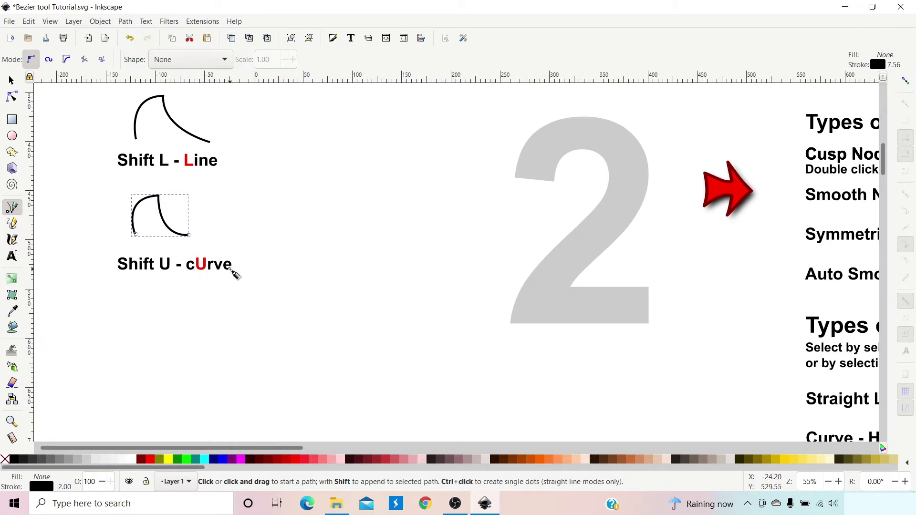
click(127, 350)
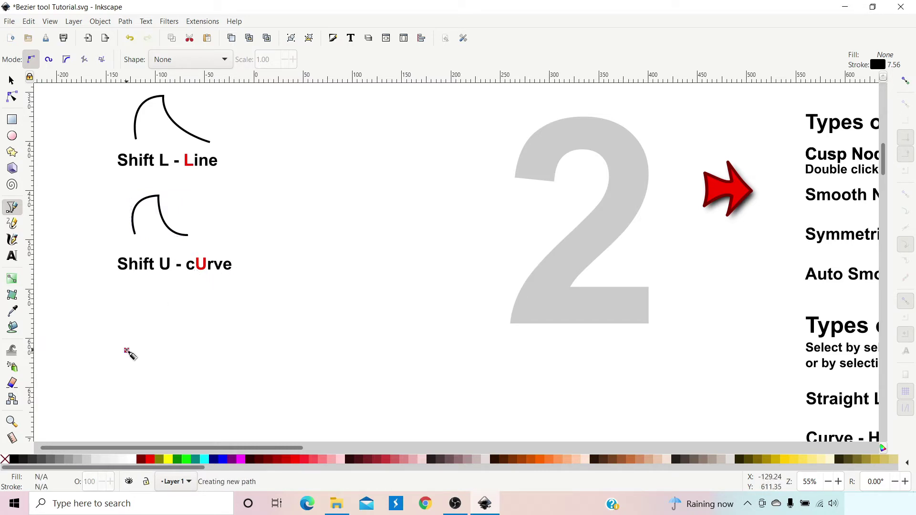
drag(117, 306, 191, 306)
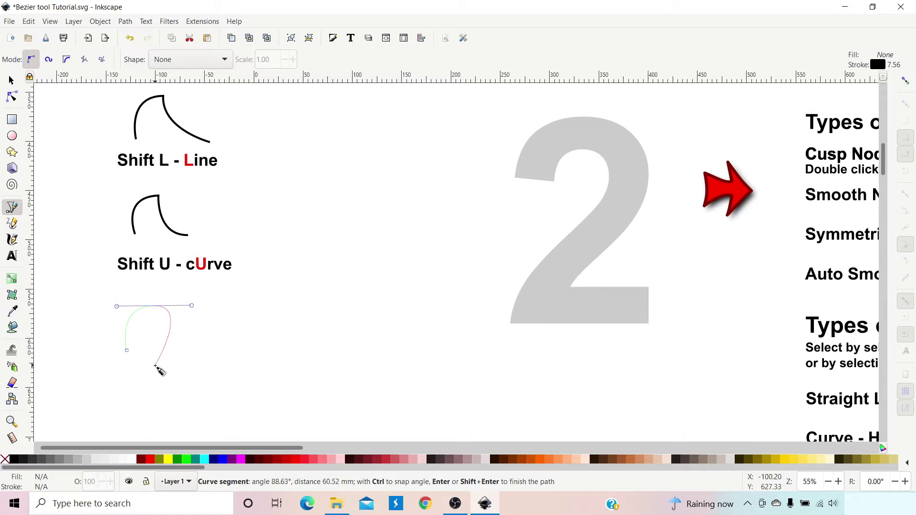
key(shift+l)
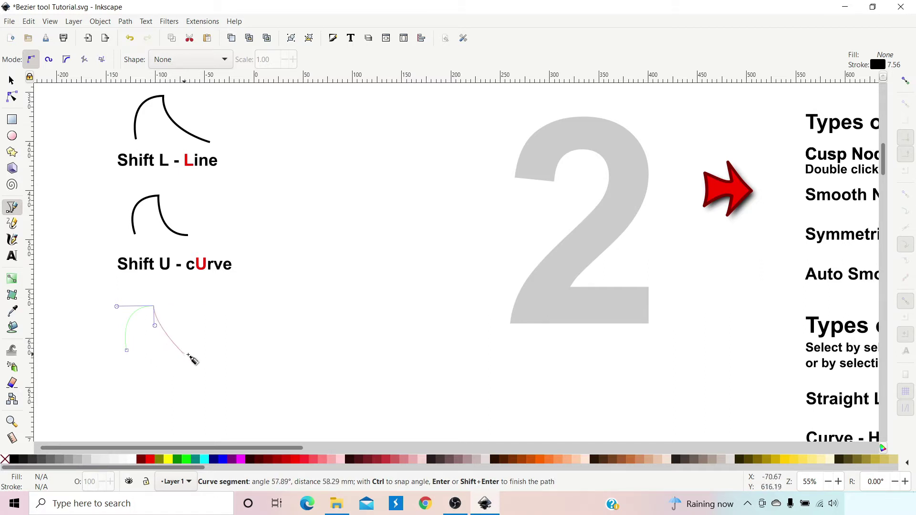
drag(197, 354, 226, 357)
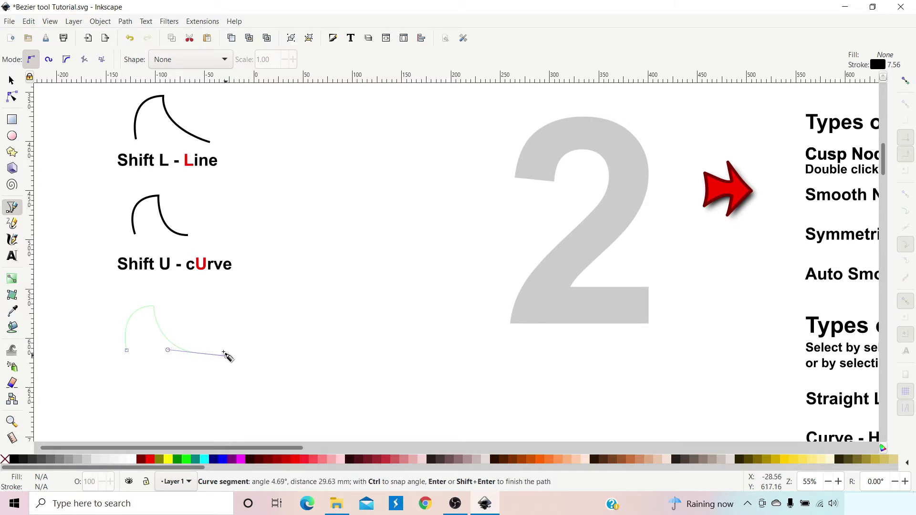
key(Return)
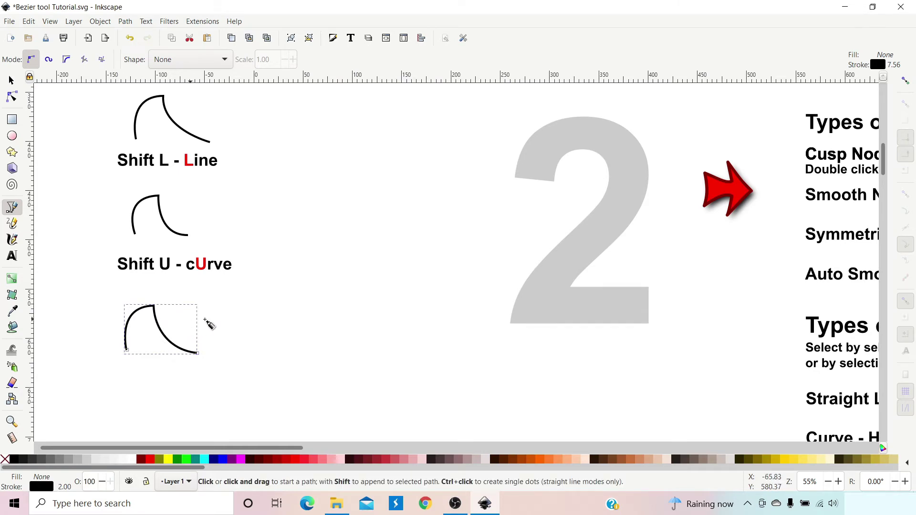
Trace the outer curve of the grey 2 from its upper tip to the inner corner above the base
scroll(314, 275, up, 4)
scroll(309, 273, down, 2)
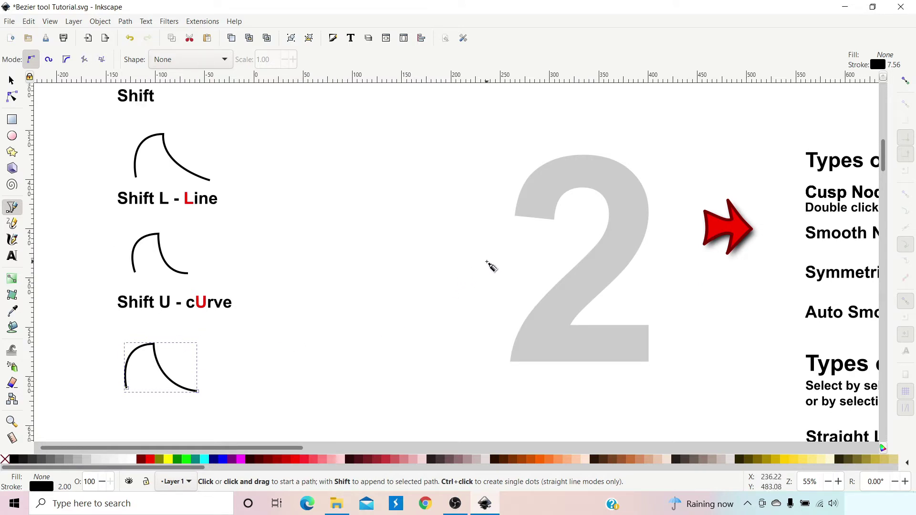
click(515, 216)
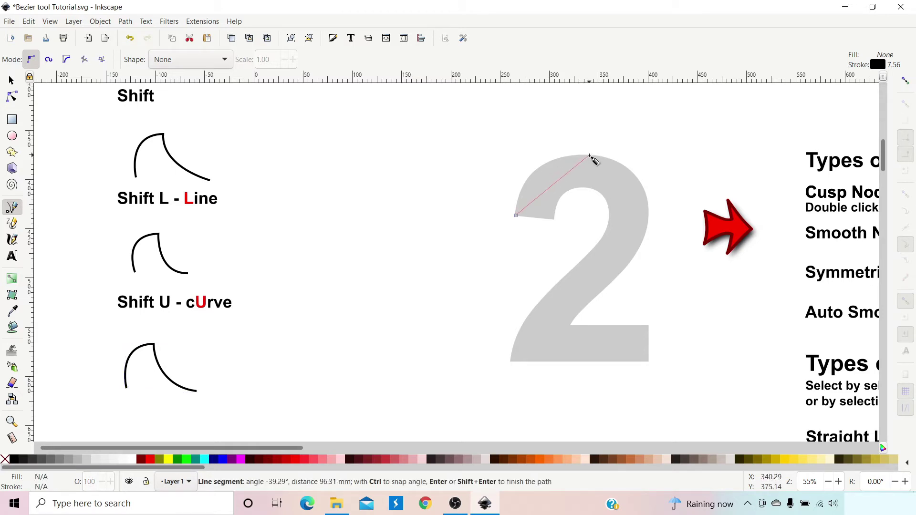
drag(590, 156, 663, 160)
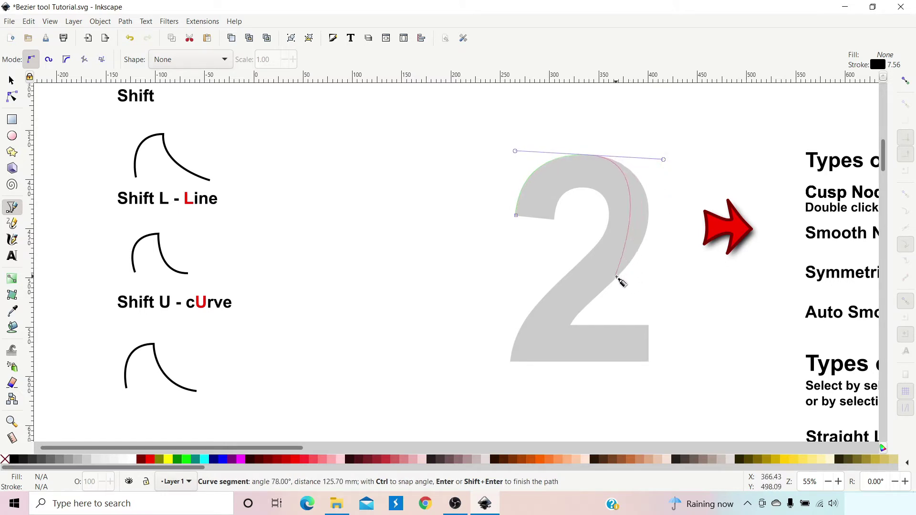
drag(617, 279, 562, 341)
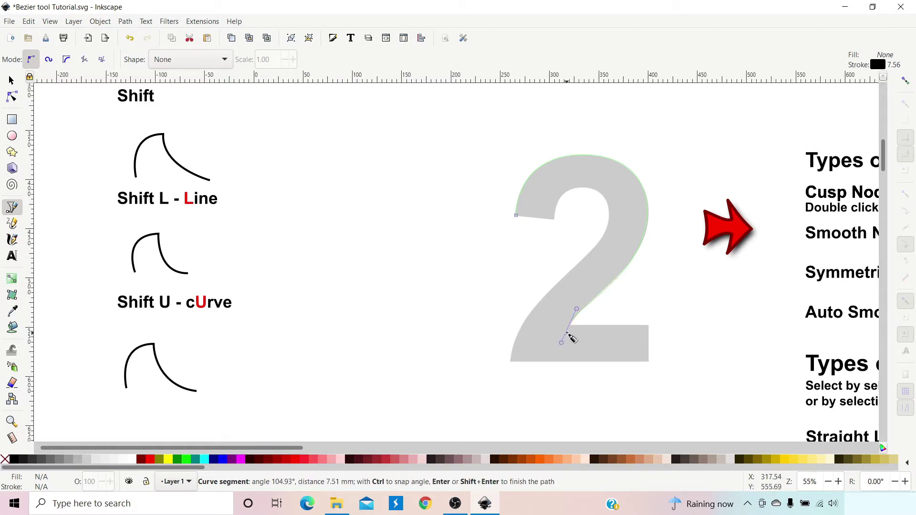
key(Return)
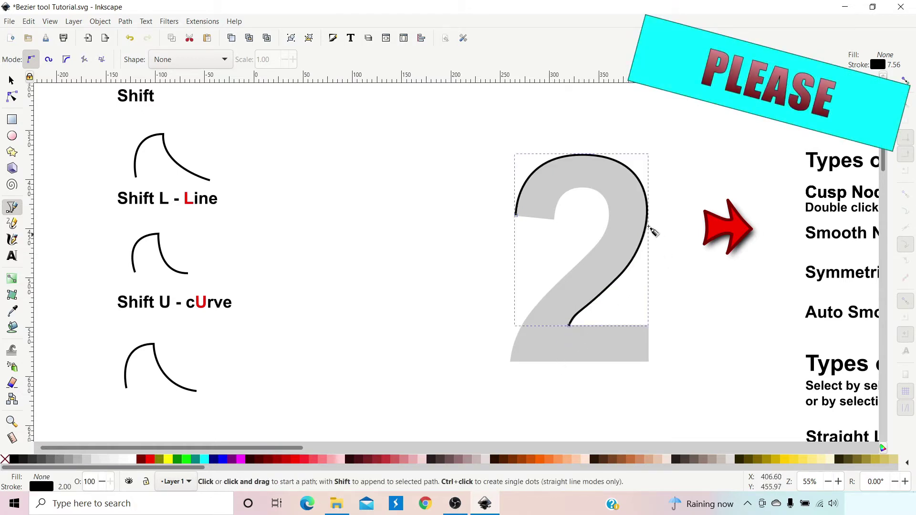
Continue the traced path with straight segments around the base of the 2 to its lower-left corner
click(569, 326)
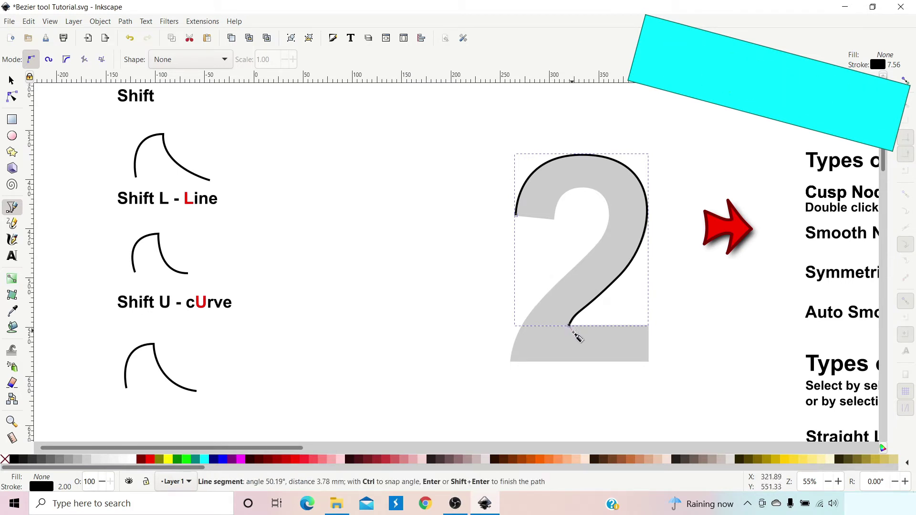
click(648, 326)
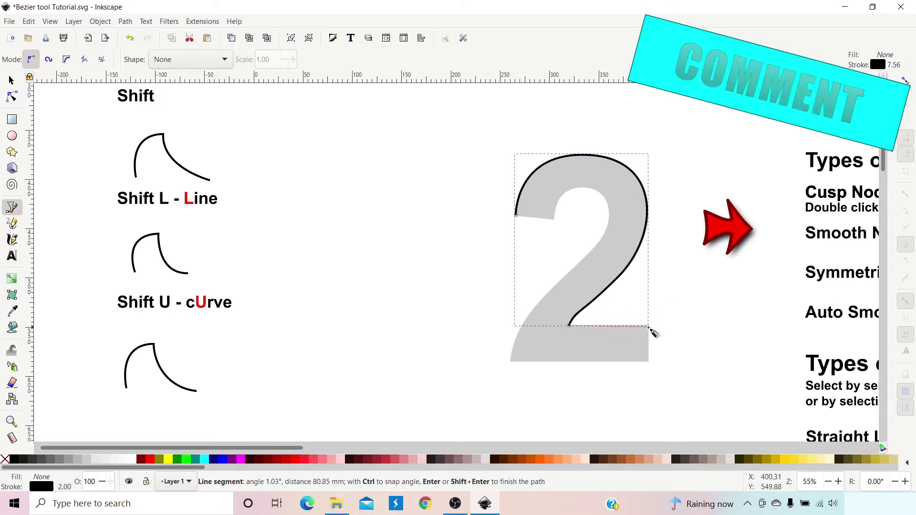
click(648, 362)
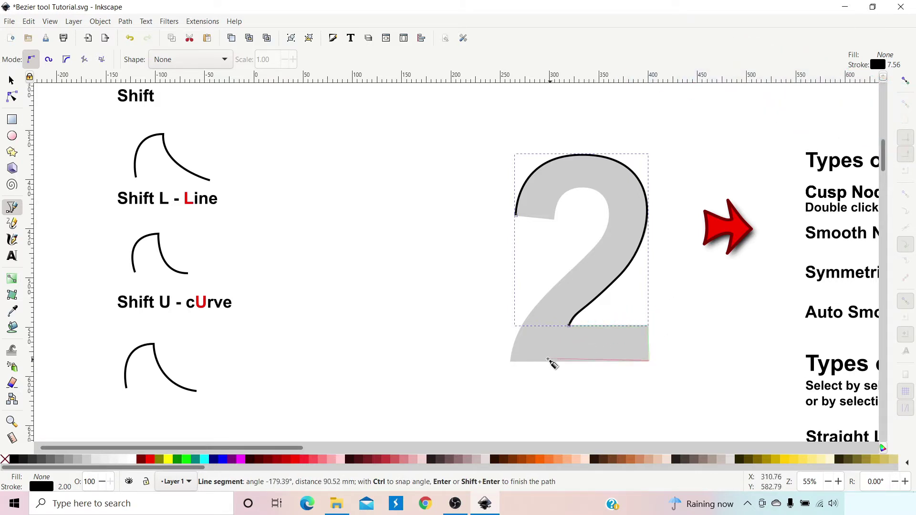
double_click(513, 361)
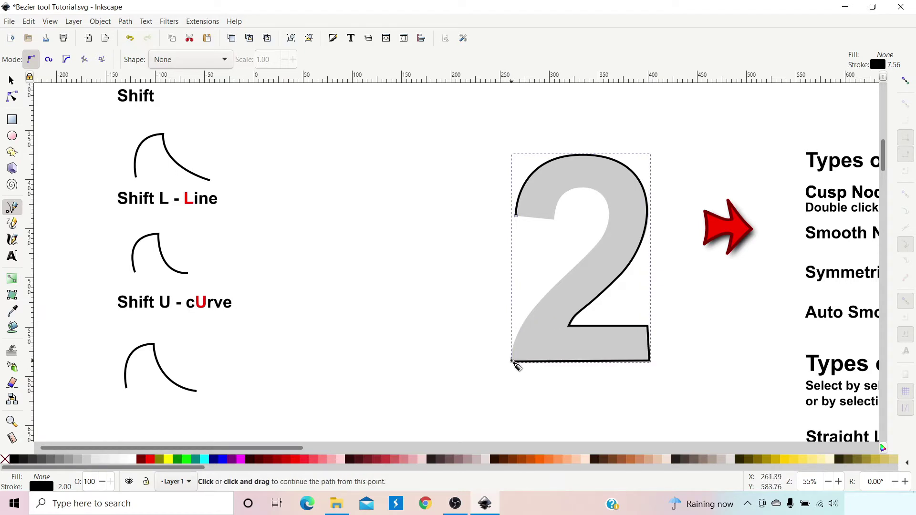
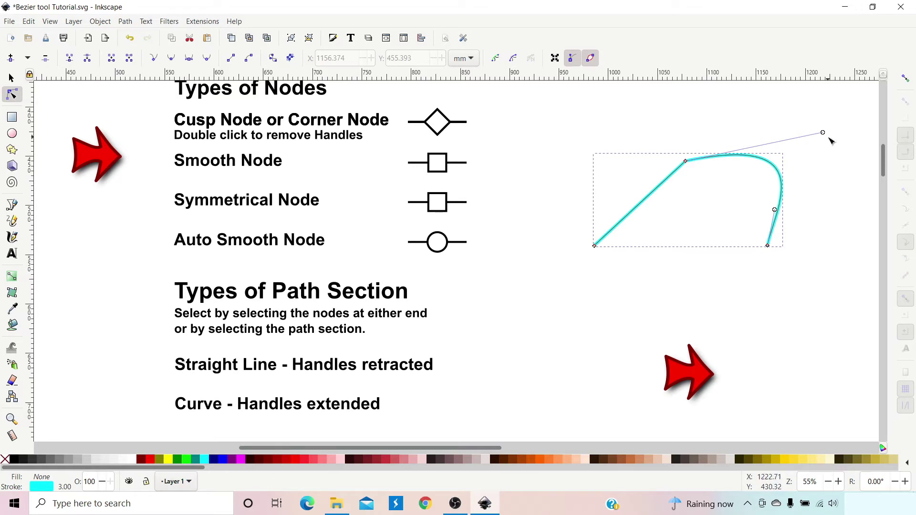
Reshape the cyan path's curved segment by pulling in the long handle of its upper node
drag(822, 132, 793, 121)
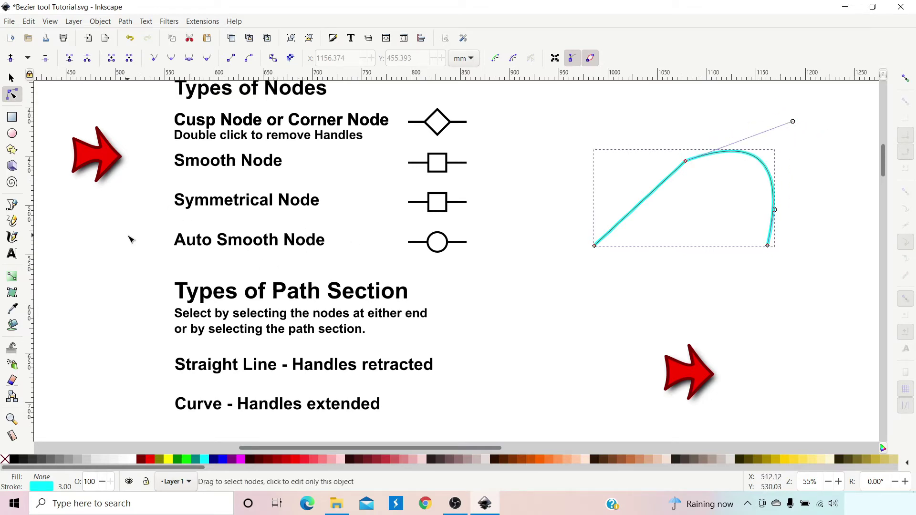
Delete the two bottom nodes of the path traced around the grey 2
drag(131, 239, 635, 251)
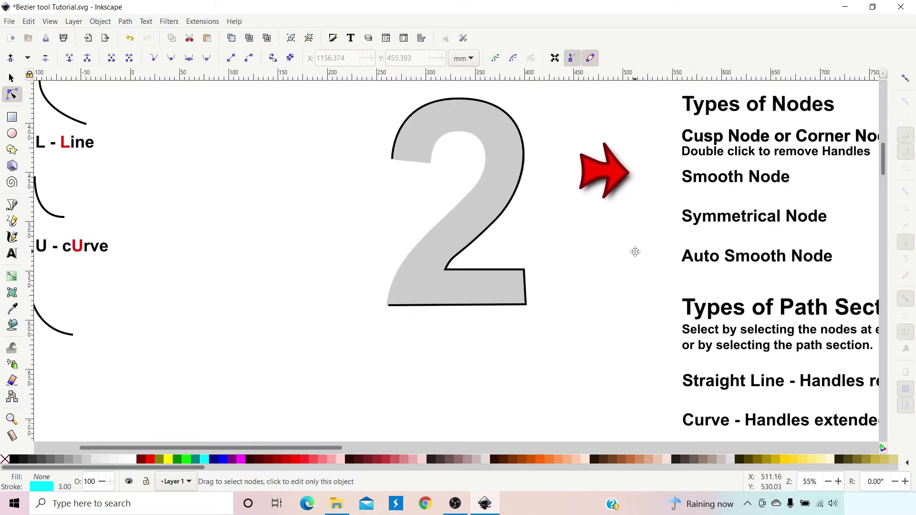
click(625, 321)
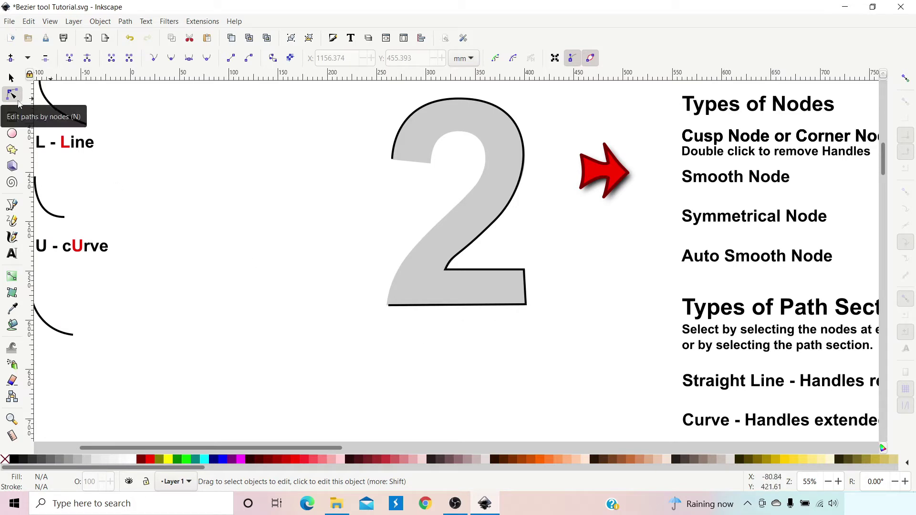
click(436, 306)
drag(374, 290, 552, 321)
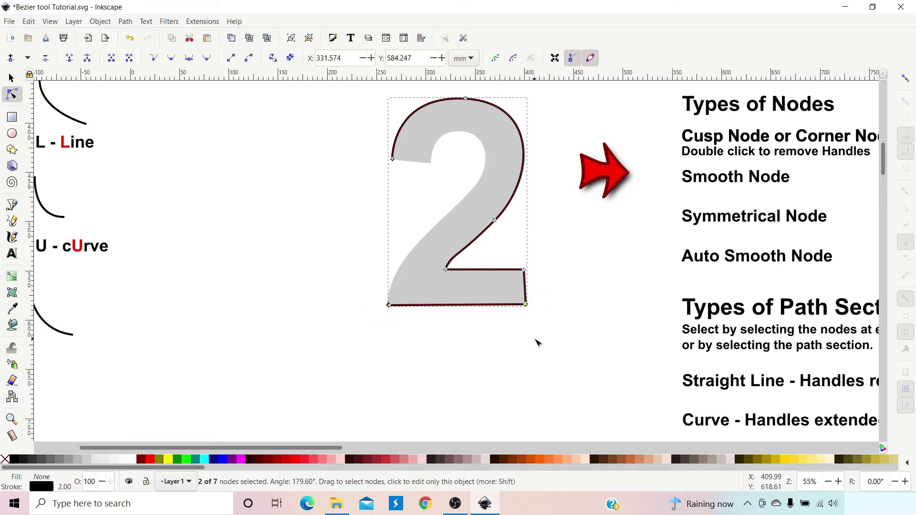
key(Delete)
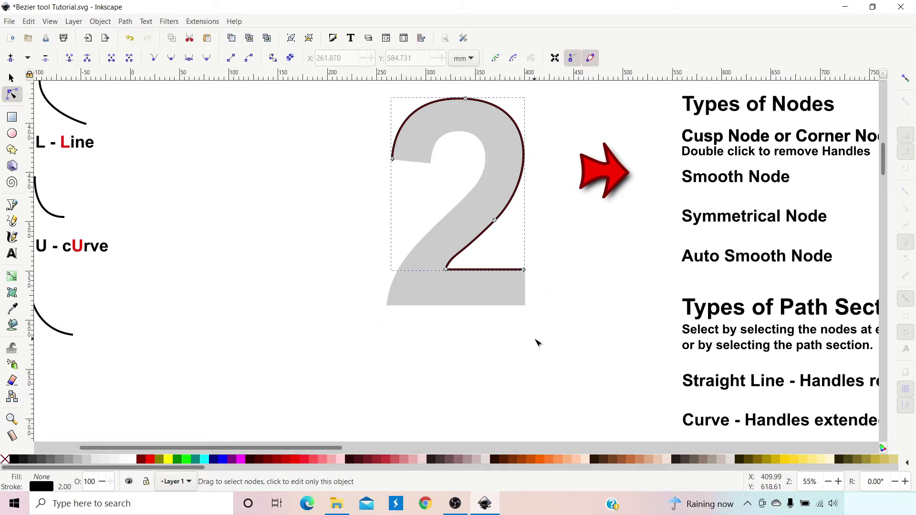
Continue the path from the base's upper-right corner around the base, diagonally up to the inner hook, and close it at the start node
click(14, 206)
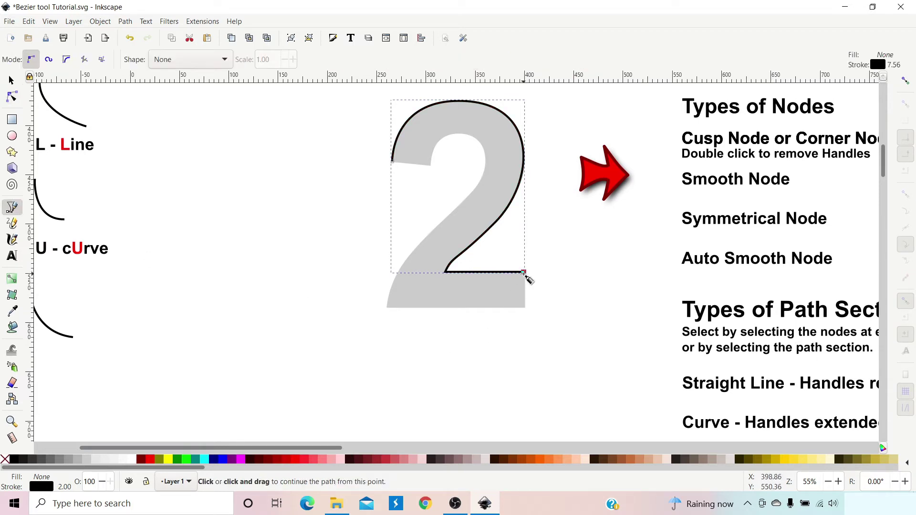
click(524, 272)
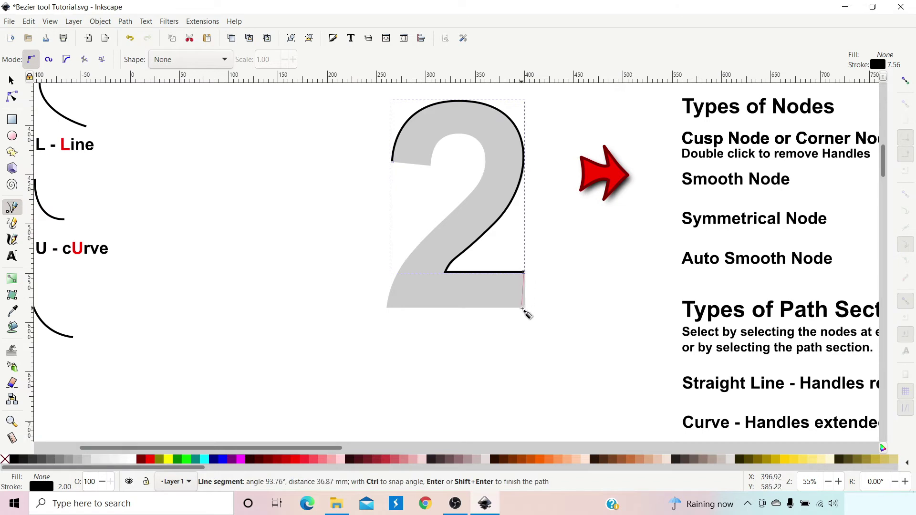
drag(524, 308, 507, 321)
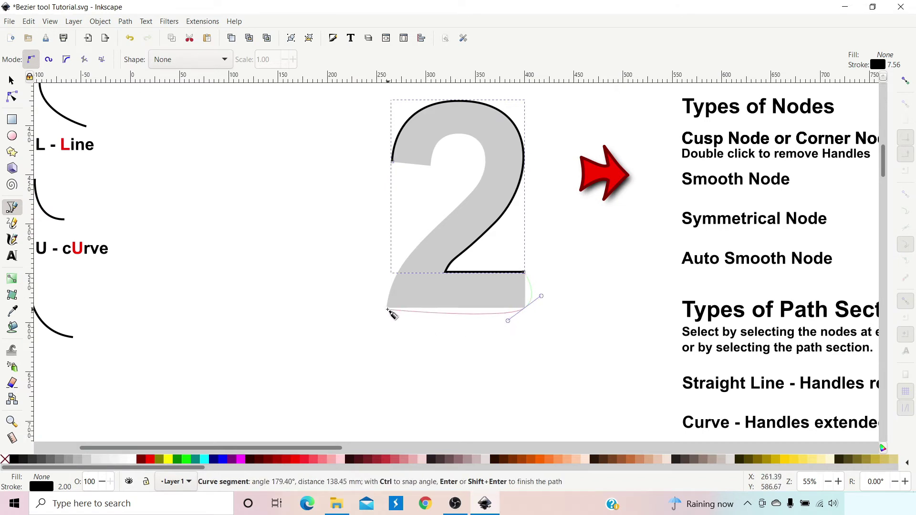
click(387, 306)
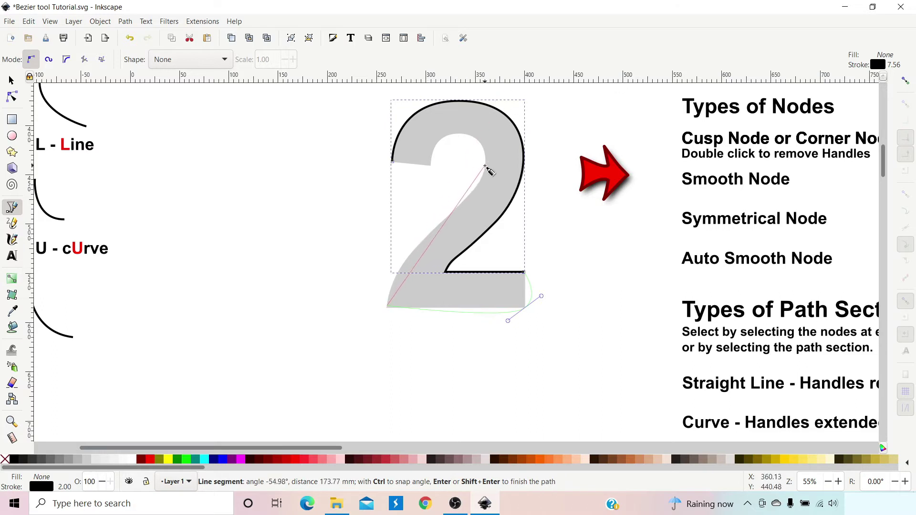
click(486, 165)
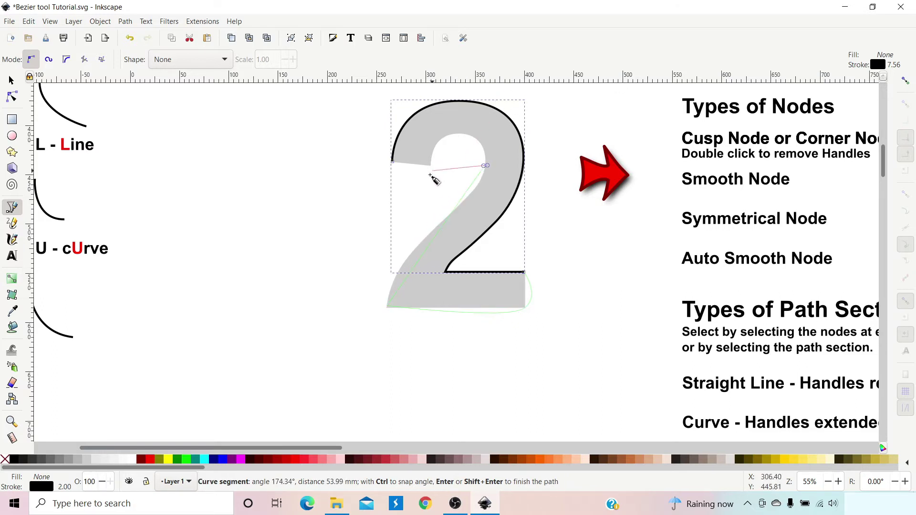
click(429, 174)
click(392, 162)
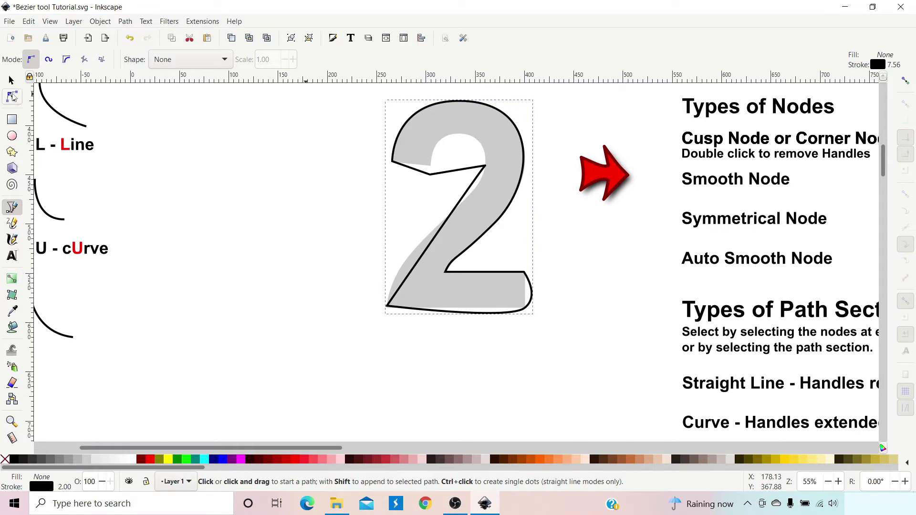
Make the base's lower-right node a corner without handles, and move the hook's inner-left node onto the grey outline's corner
click(13, 97)
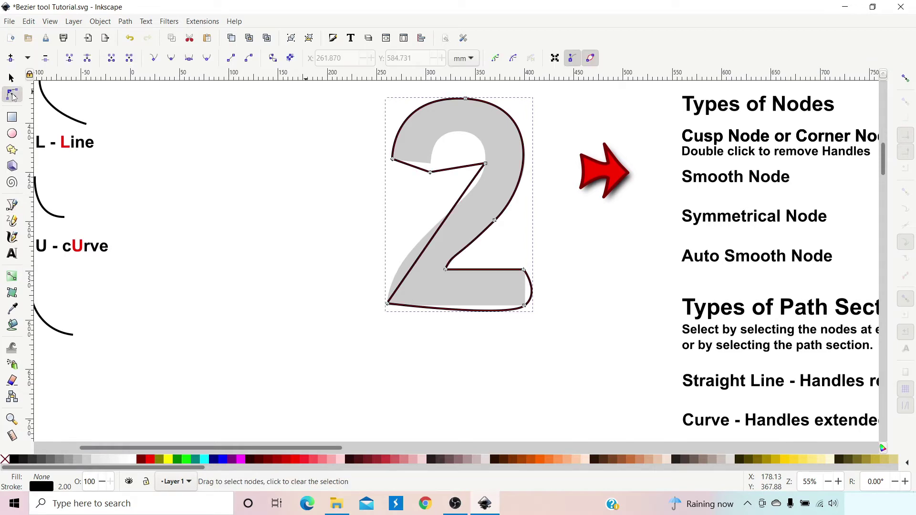
click(526, 306)
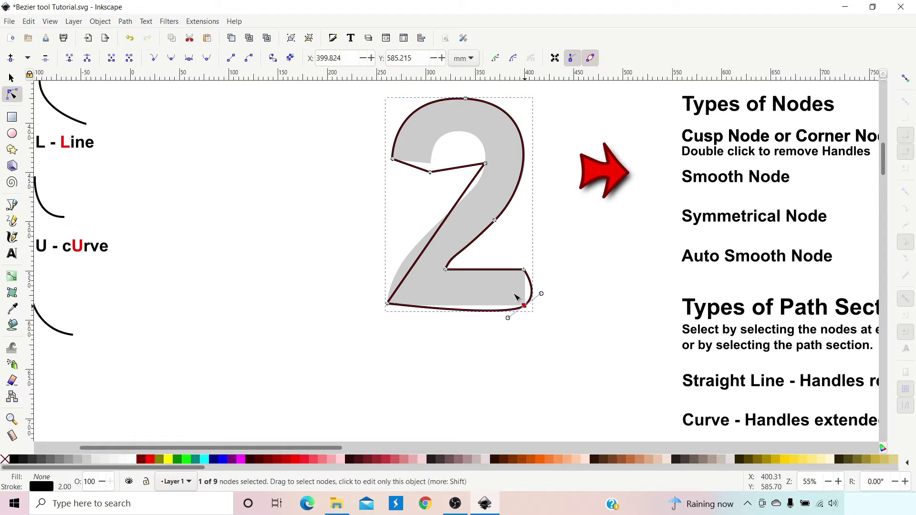
click(154, 60)
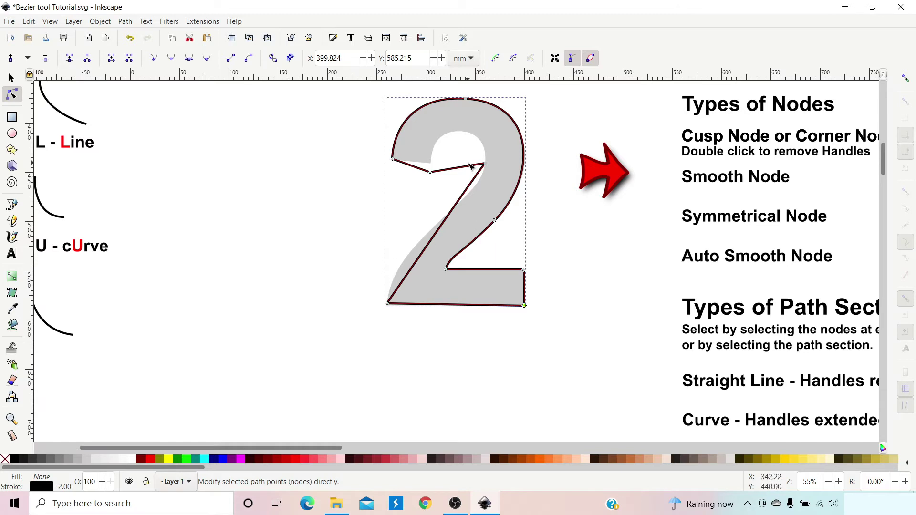
drag(432, 175, 434, 165)
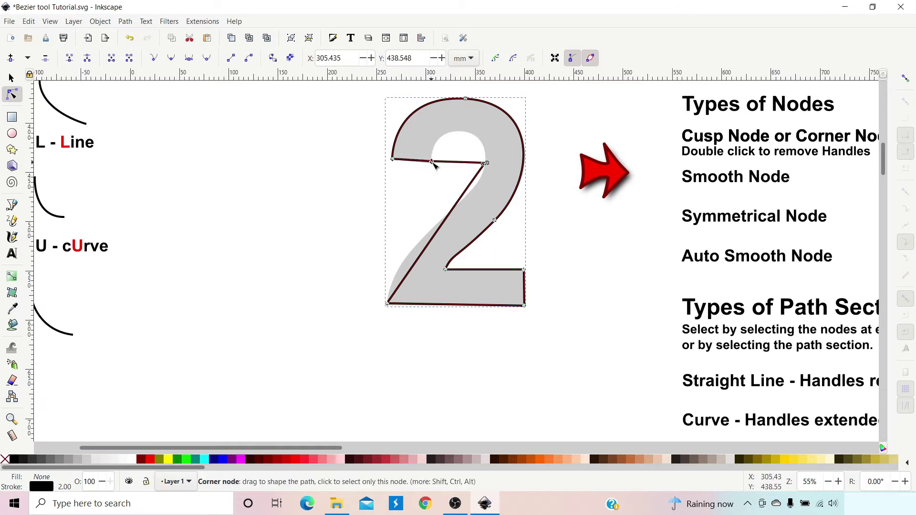
Add a node at the top of the 2's inner hook and bend the long diagonal segment onto the grey outline
double_click(462, 162)
drag(462, 162, 461, 132)
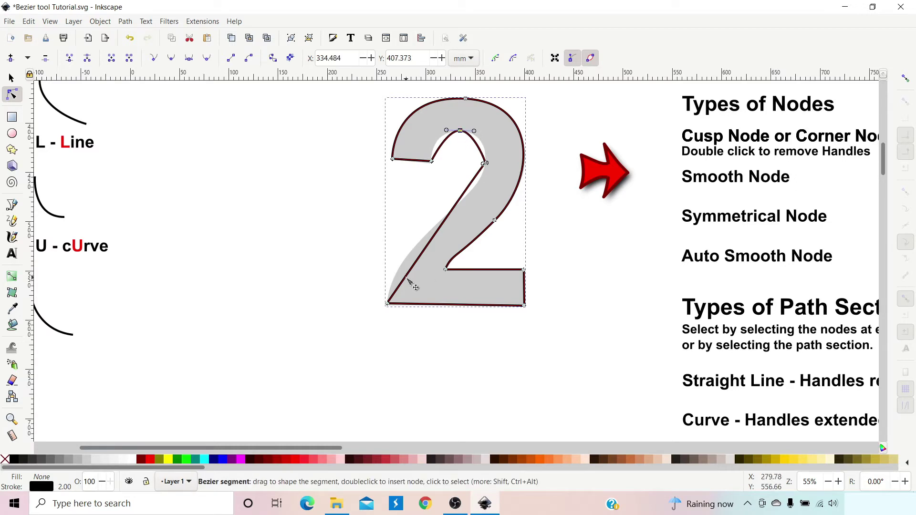
drag(406, 278, 406, 259)
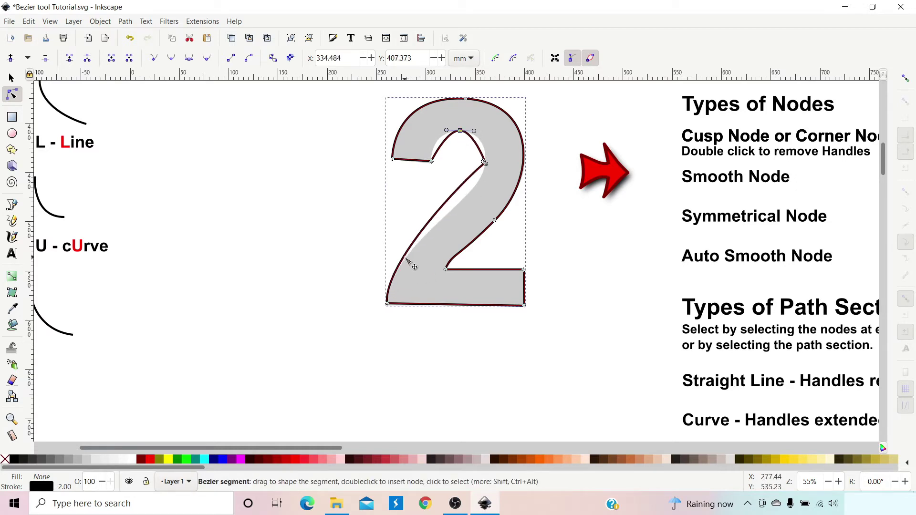
drag(479, 181, 480, 187)
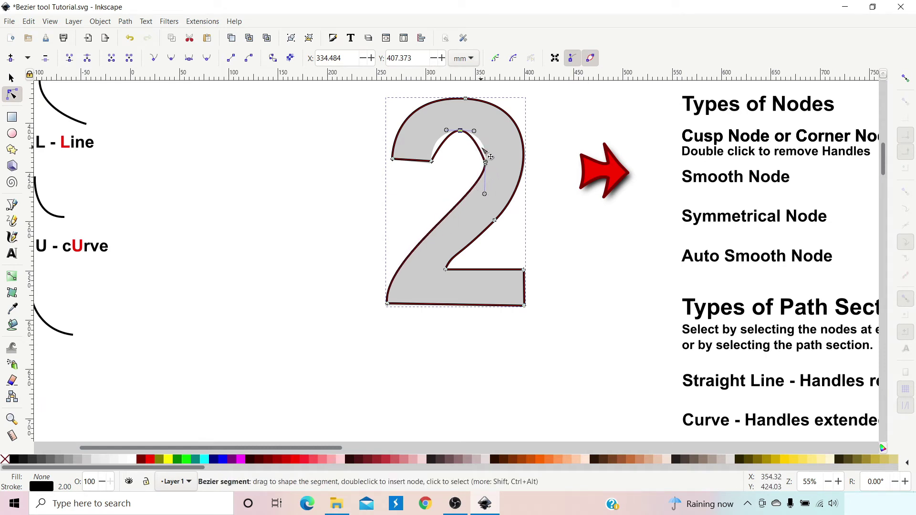
Reshape the inner hook curve and adjust its right node's handles so the hook and diagonal follow the grey outline
drag(490, 156, 499, 177)
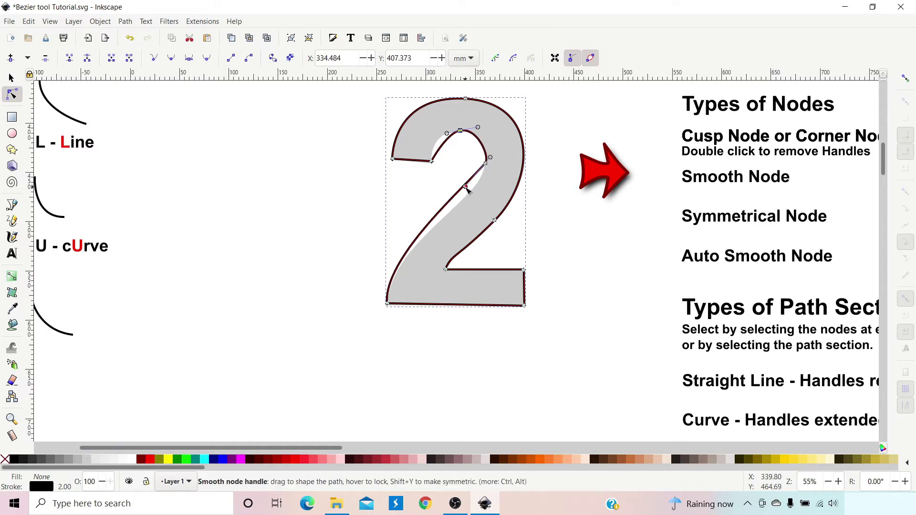
drag(465, 187, 485, 193)
drag(486, 157, 470, 129)
drag(482, 193, 482, 198)
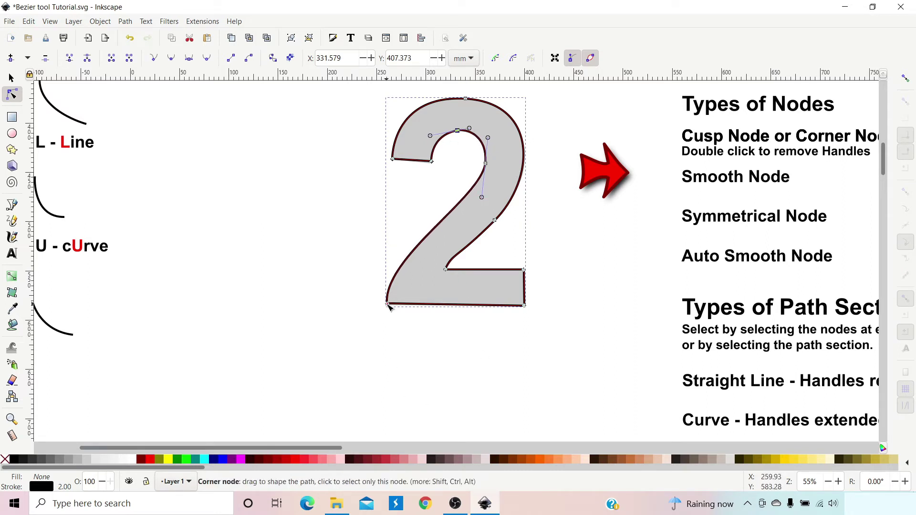
Move the base's lower-left node onto the grey corner, and refit the base's inner corner node and its adjoining curve
drag(388, 305, 387, 308)
click(645, 319)
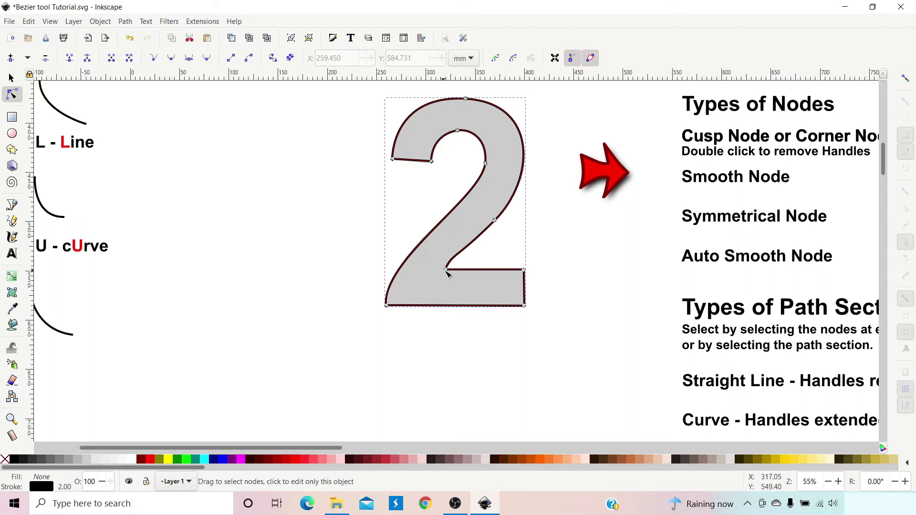
drag(447, 271, 461, 254)
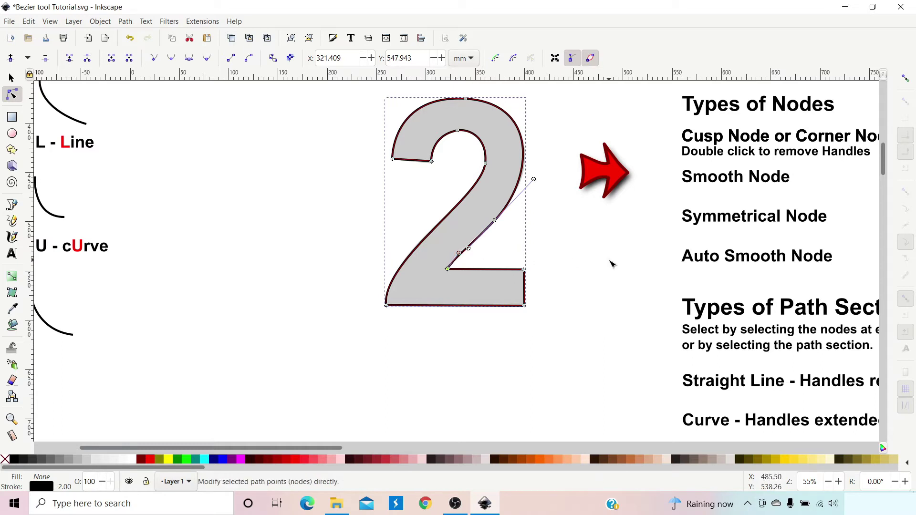
click(603, 271)
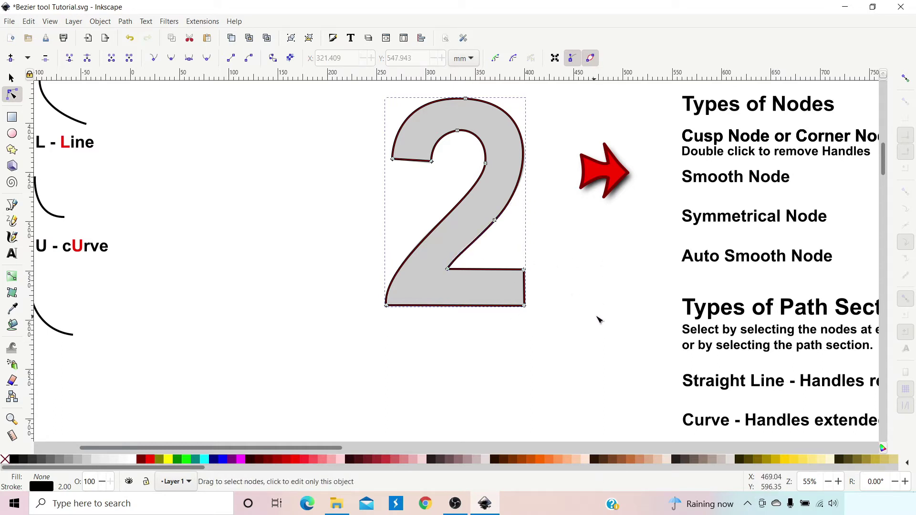
Draw an open arch with a smooth middle node below the "Regular" heading, using the Bezier tool's regular mode
mouse_move(599, 313)
mouse_down()
mouse_move(606, 311)
mouse_move(122, 270)
mouse_up()
drag(620, 387, 588, 295)
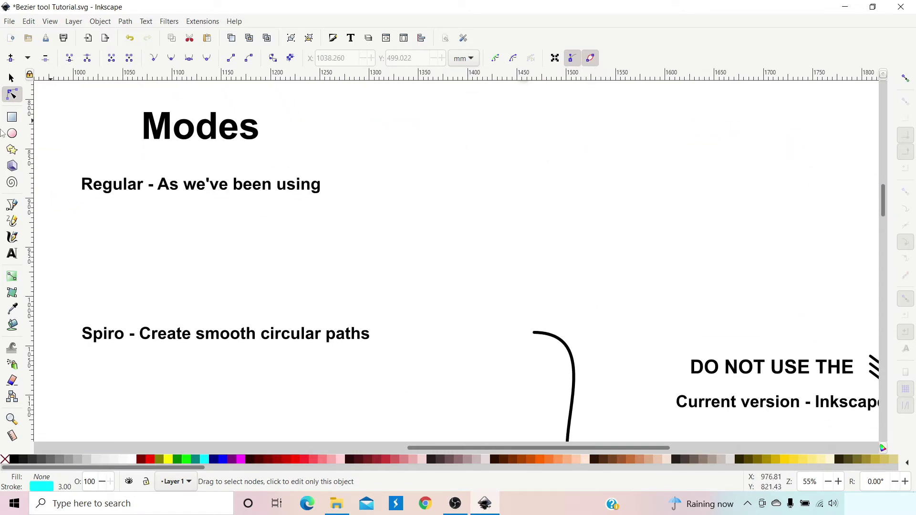
click(12, 206)
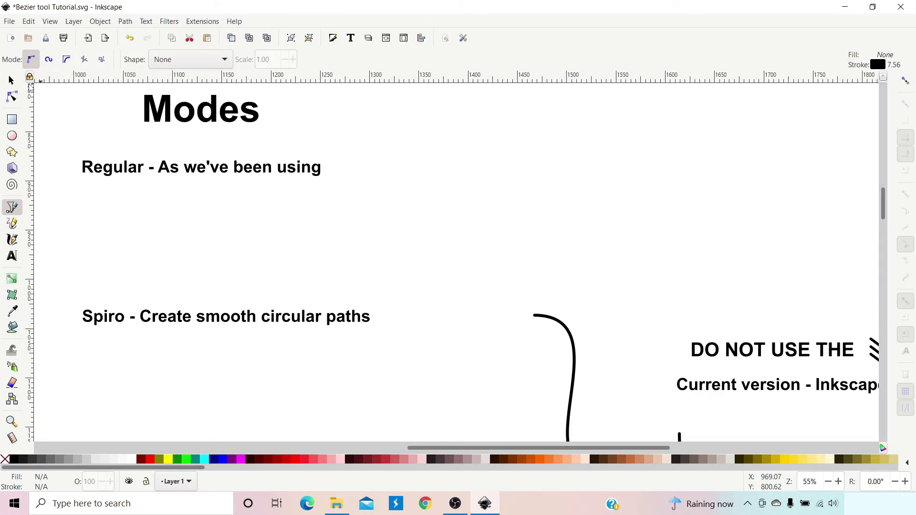
click(106, 257)
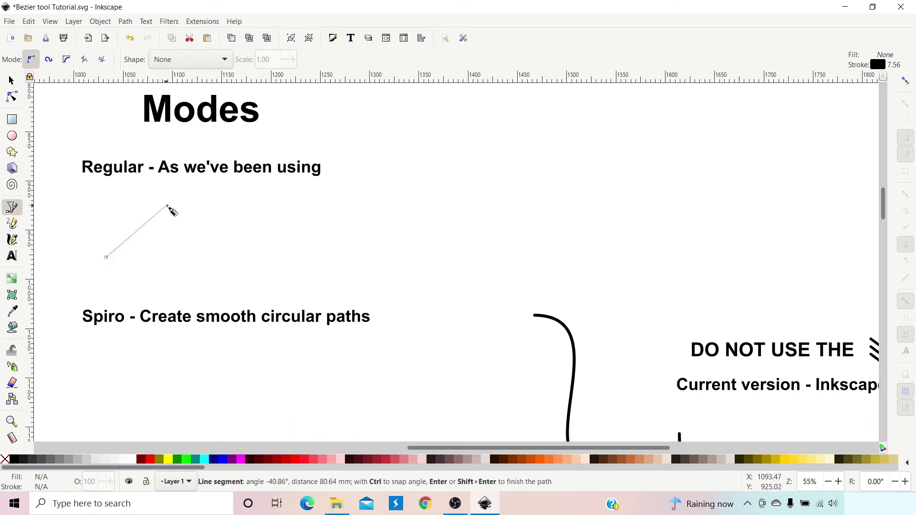
drag(167, 206, 222, 203)
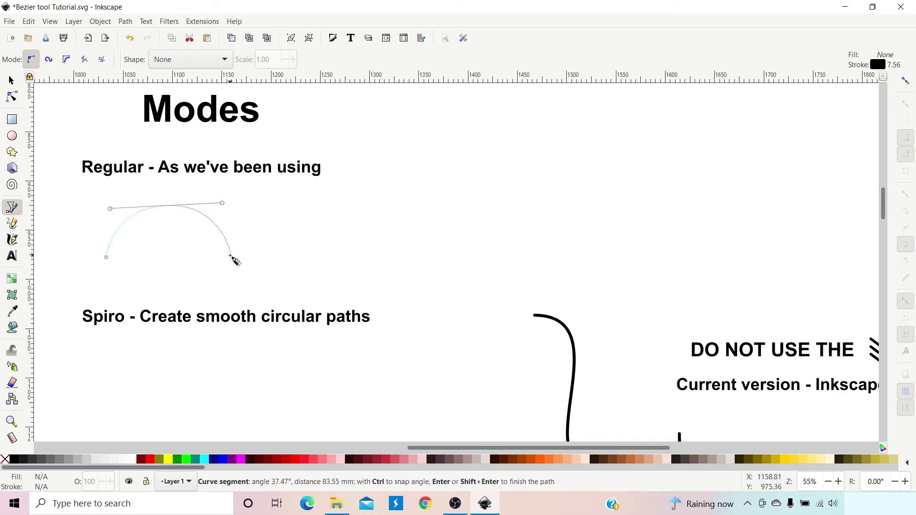
click(231, 256)
key(Return)
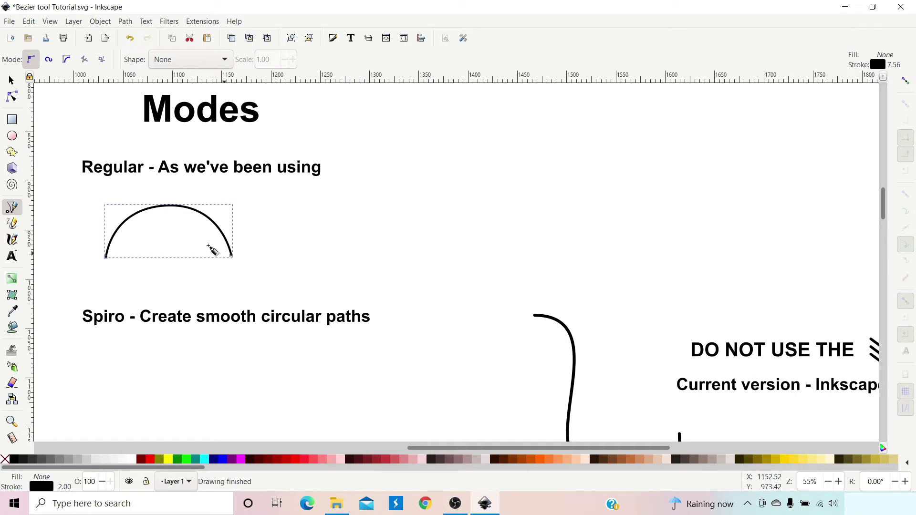
Draw a closed six-node Spiro path, rounded at both ends with a dip in its upper edge, below the "Spiro" heading
click(49, 60)
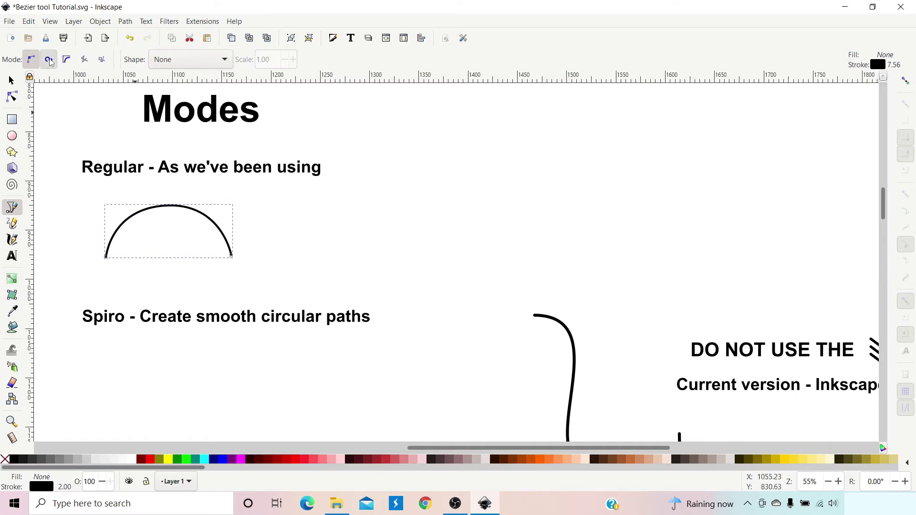
scroll(418, 272, down, 8)
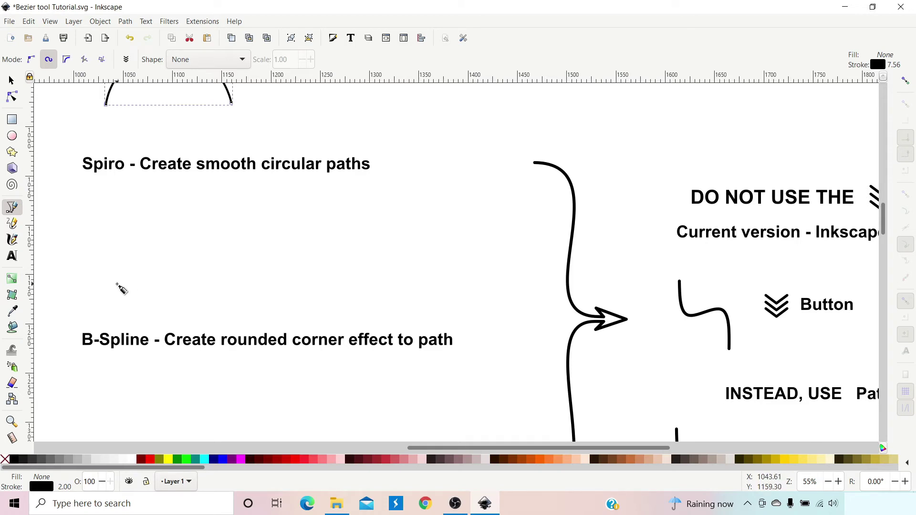
click(117, 285)
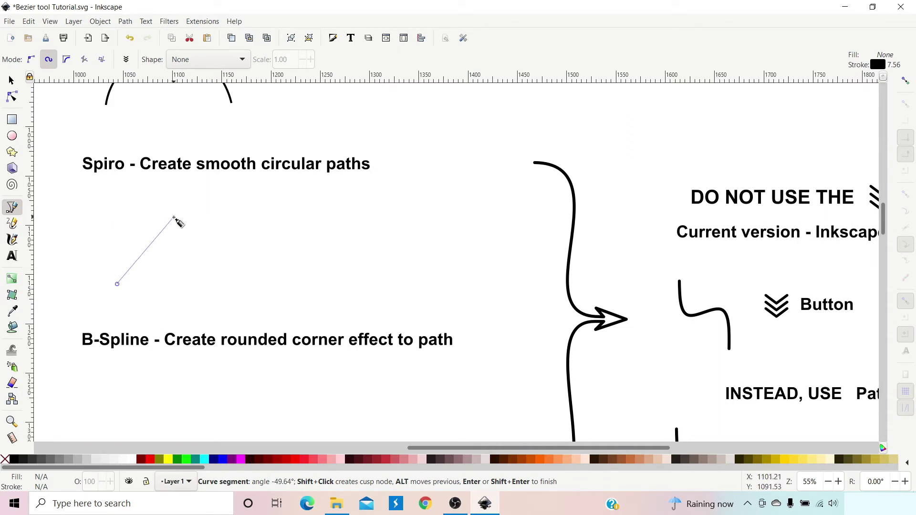
click(174, 218)
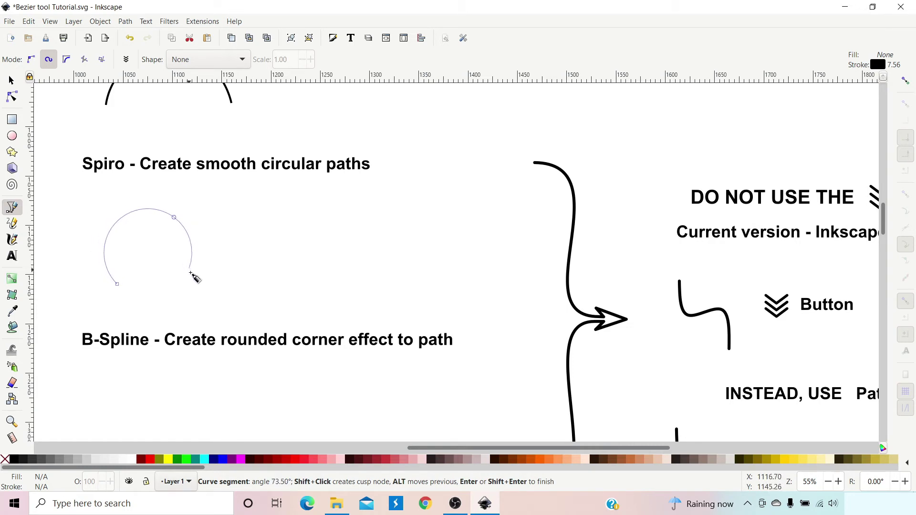
click(189, 270)
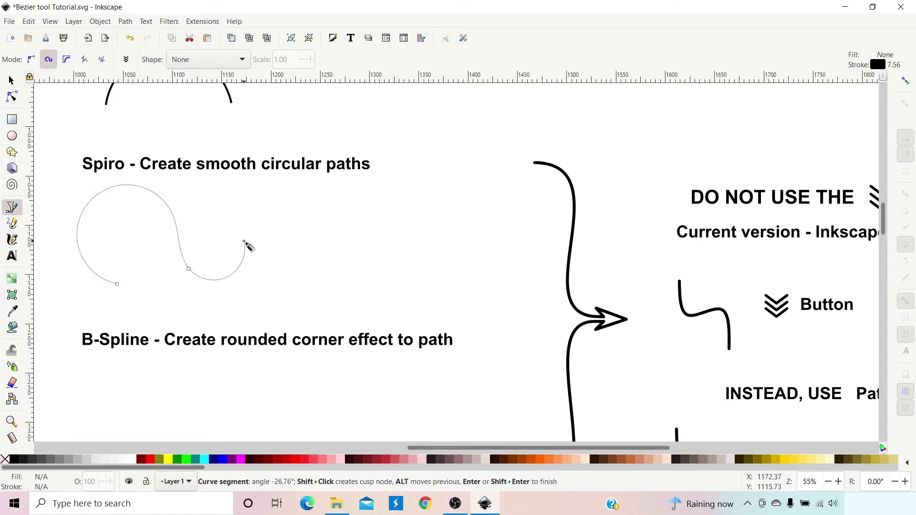
click(244, 242)
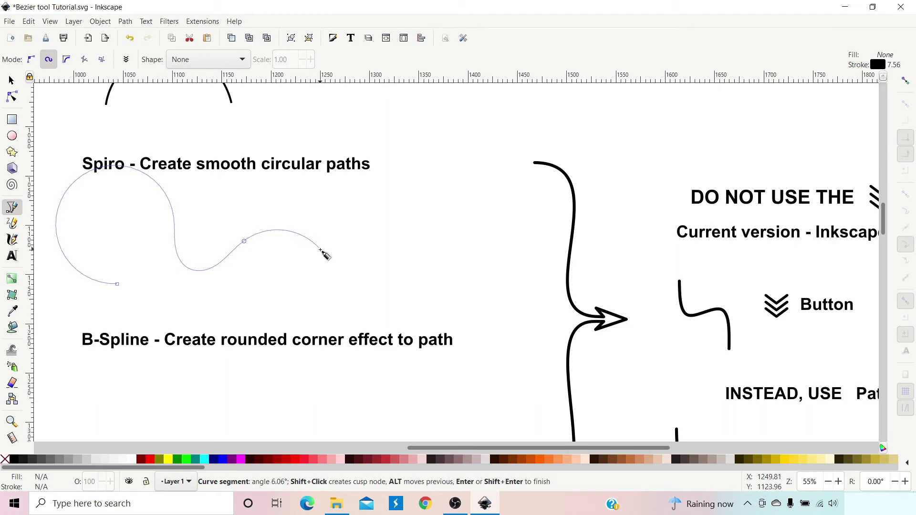
click(322, 255)
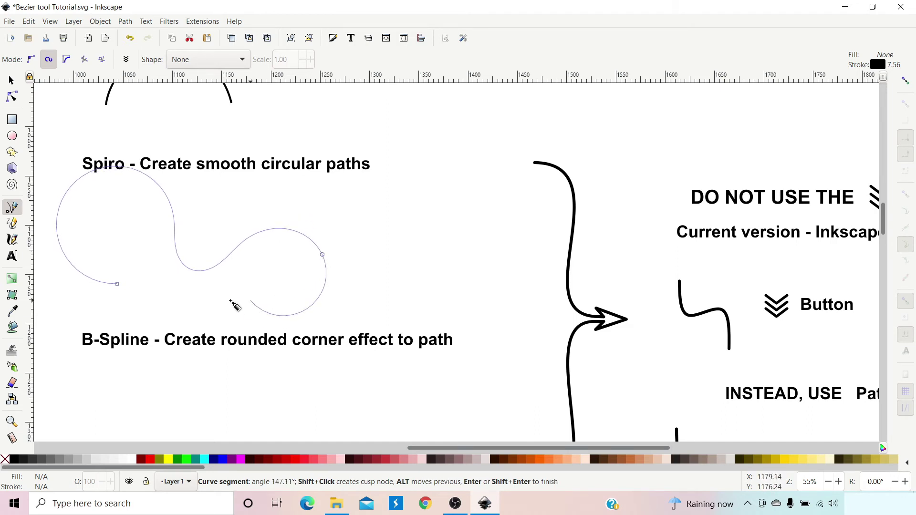
click(206, 303)
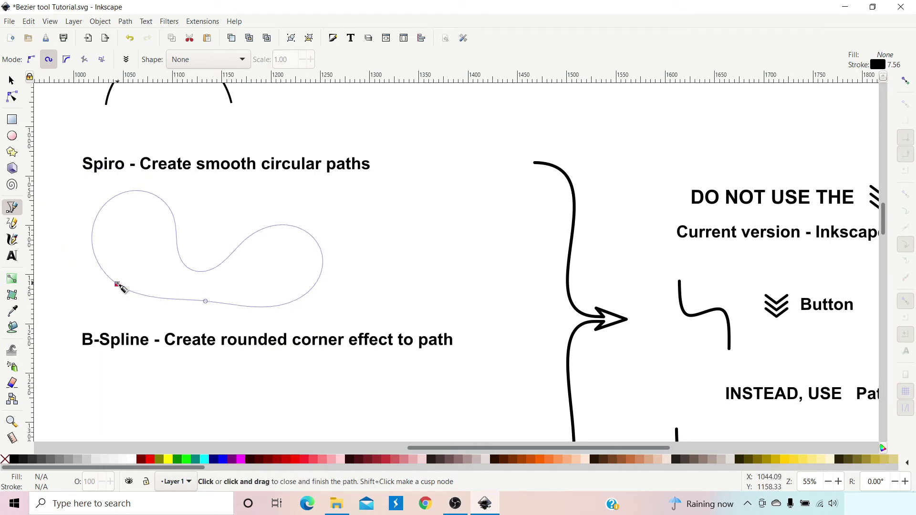
click(117, 285)
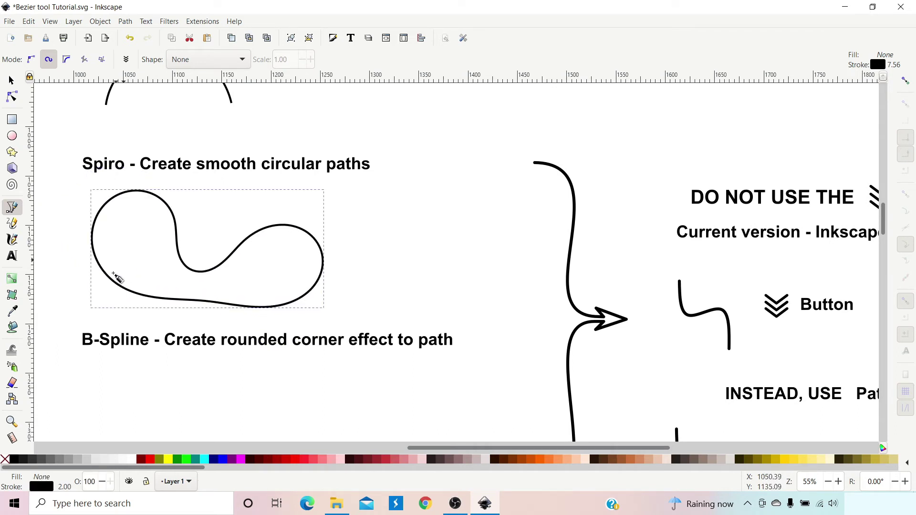
Draw an open four-node Spiro path curling inward like a spiral, beside the closed Spiro shape
click(414, 268)
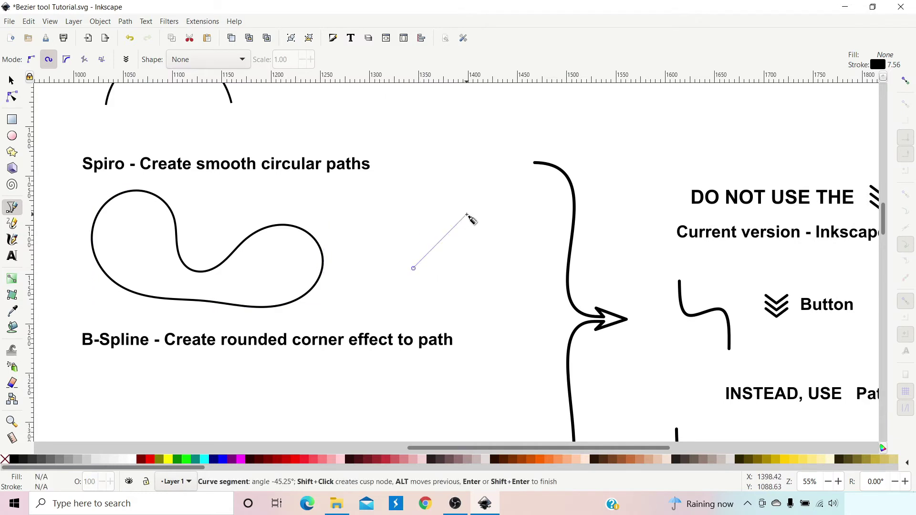
click(471, 214)
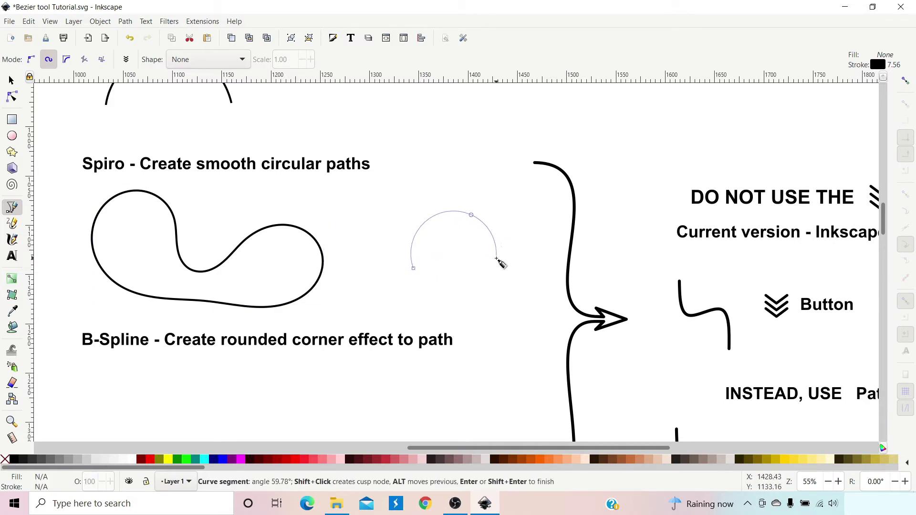
click(496, 258)
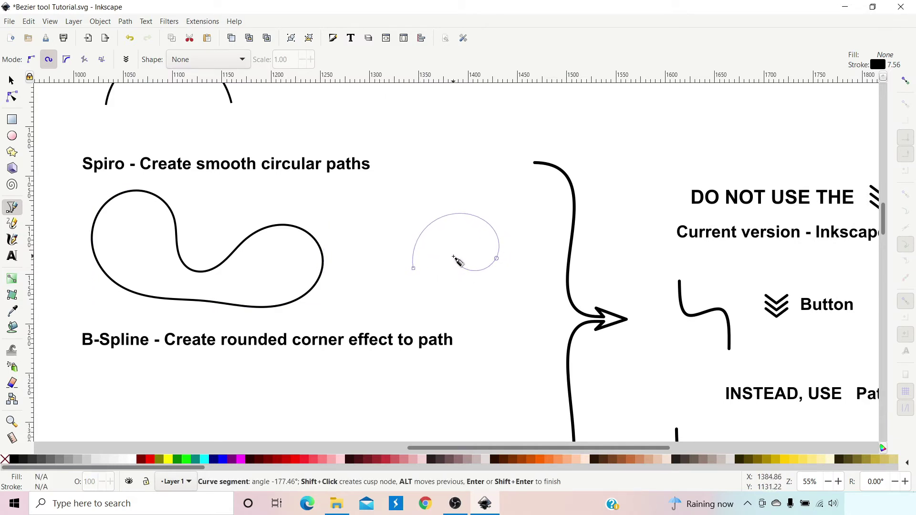
double_click(454, 257)
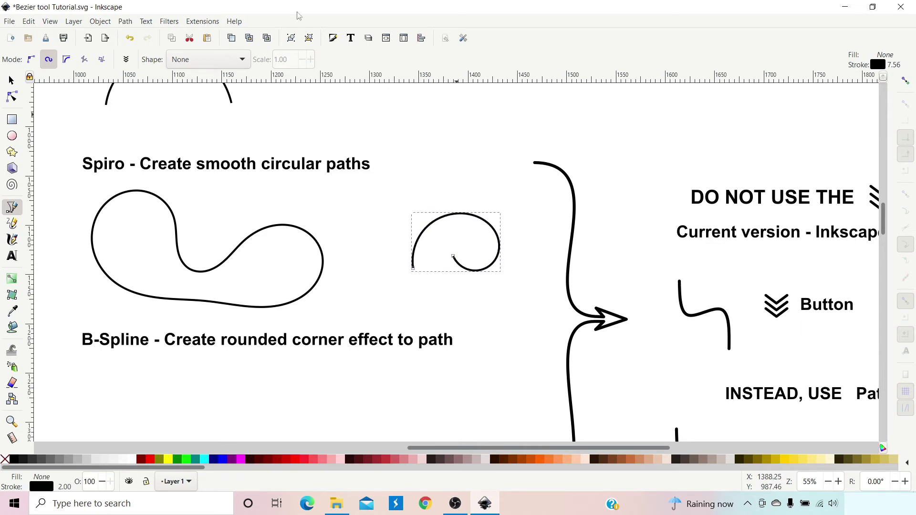
Draw a closed six-node B-Spline path with a notch in its upper edge, below the "B-Spline" heading
scroll(234, 334, down, 6)
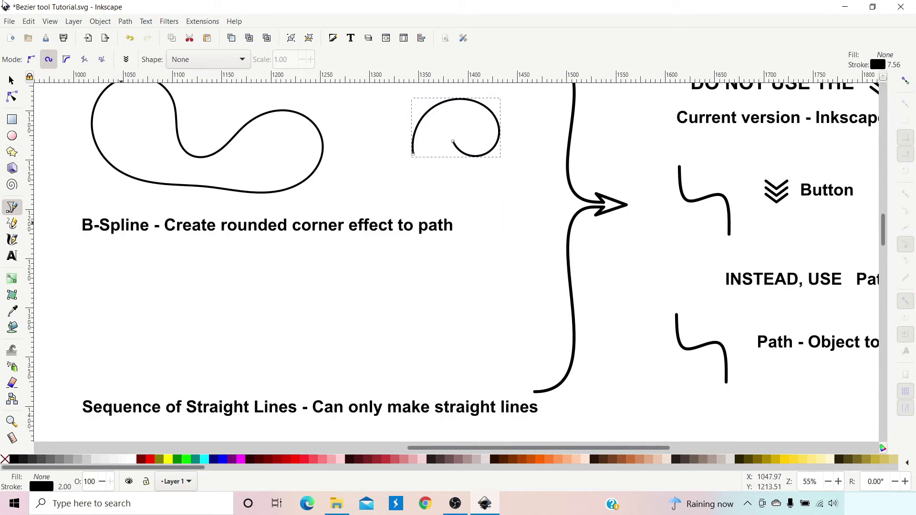
click(67, 60)
click(127, 363)
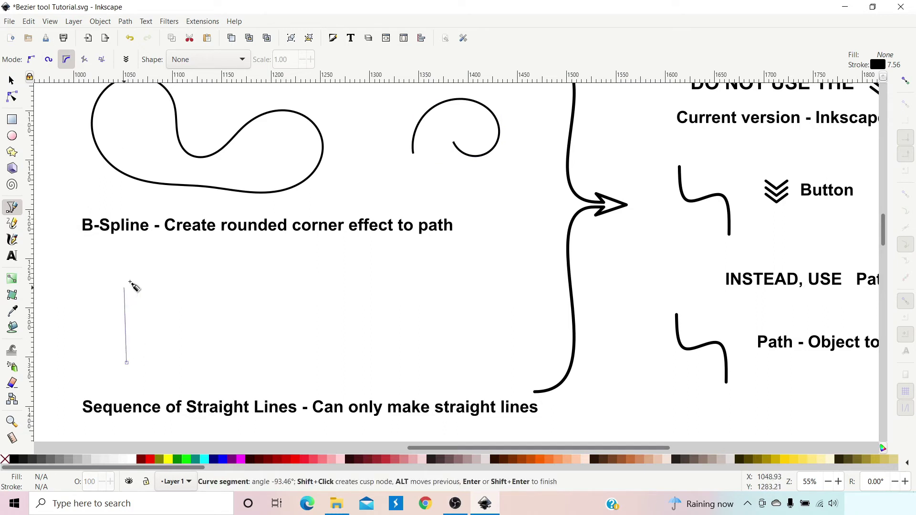
click(197, 329)
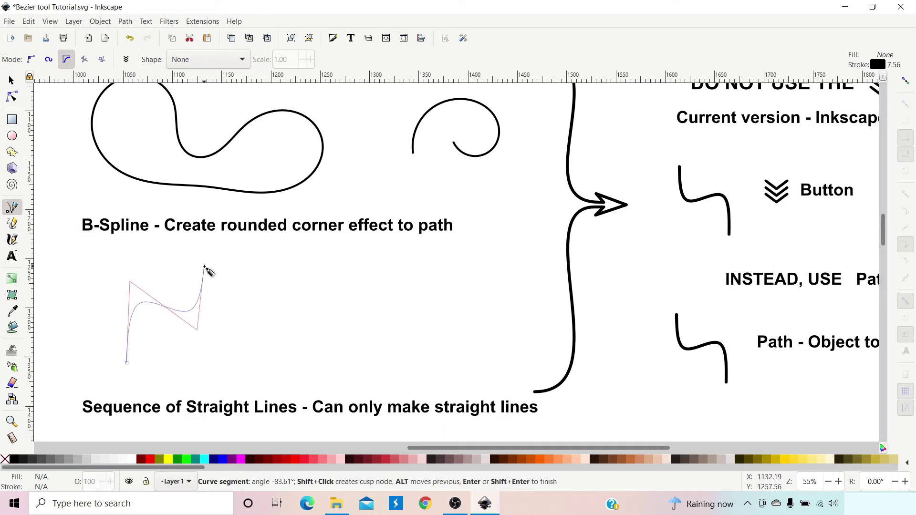
click(204, 267)
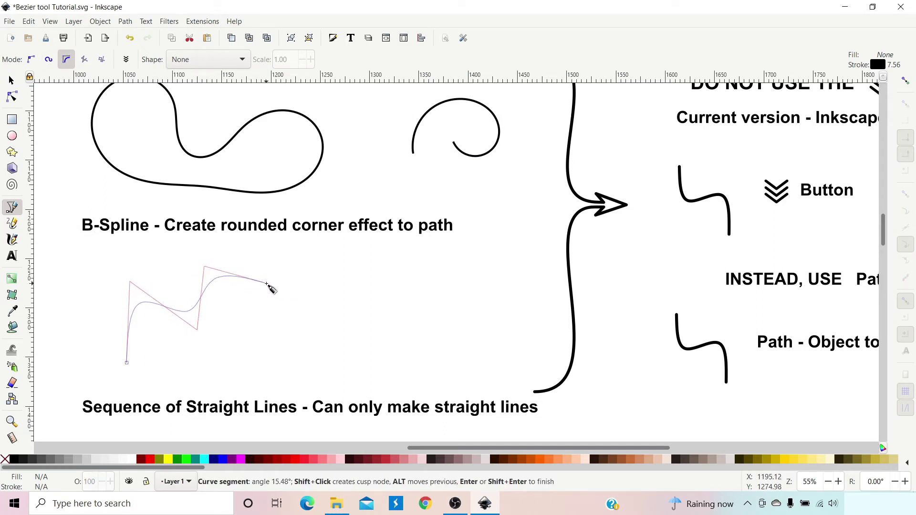
click(266, 284)
click(209, 375)
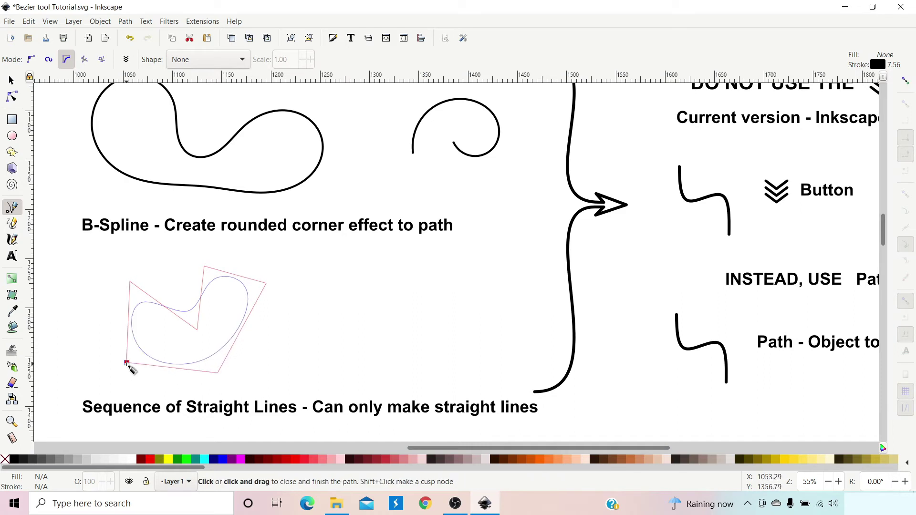
click(127, 363)
drag(540, 212, 172, 258)
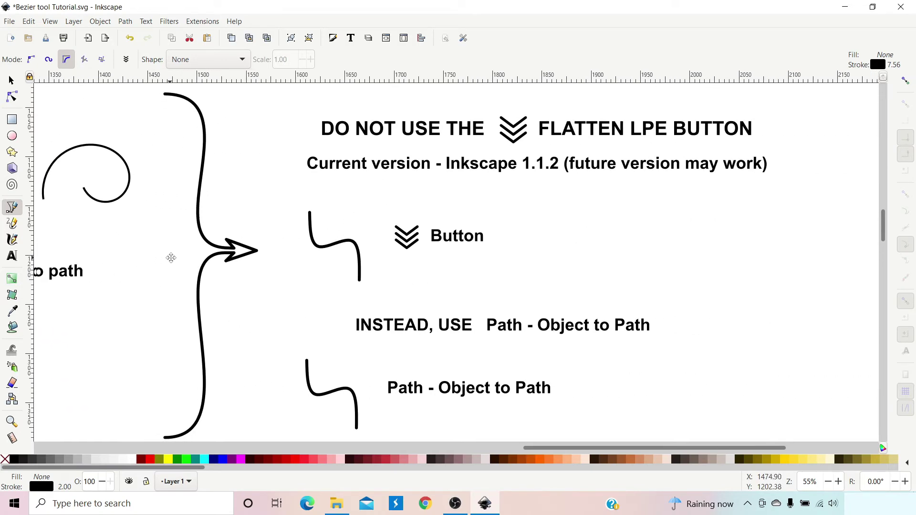
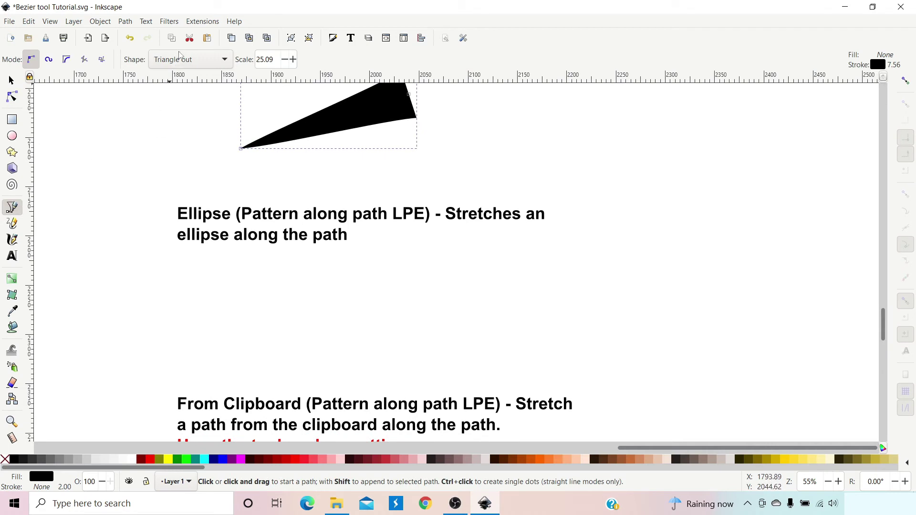
Draw an open three-node arch with a smooth middle node below the "Ellipse" heading, using the Bezier tool's Ellipse shape
click(225, 60)
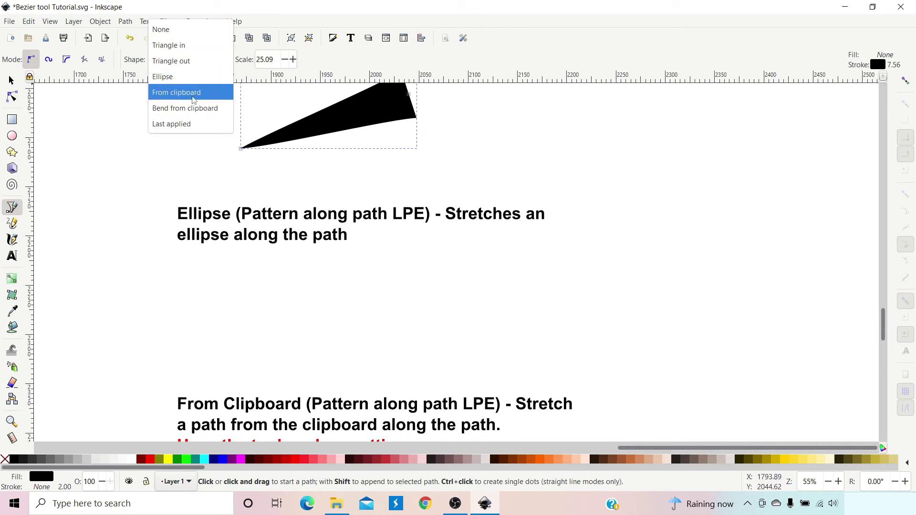
click(190, 77)
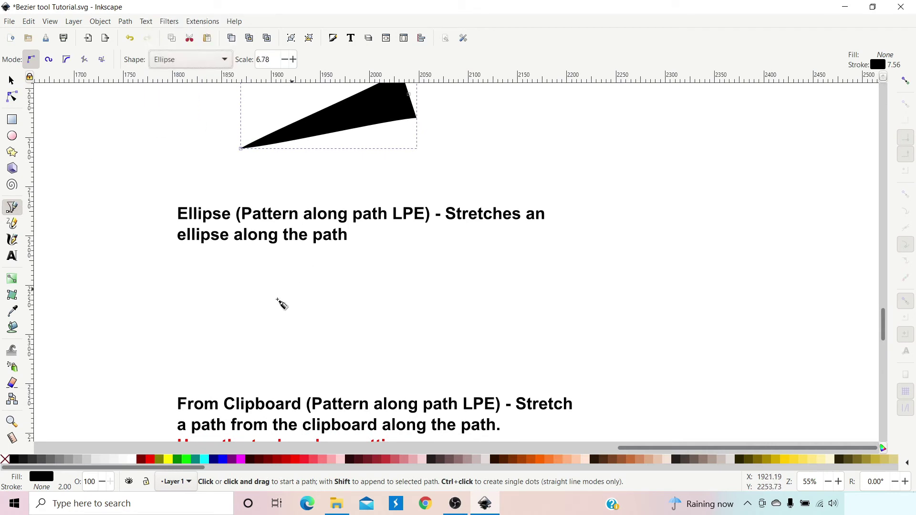
click(210, 315)
drag(282, 285, 307, 283)
click(354, 302)
right_click(334, 309)
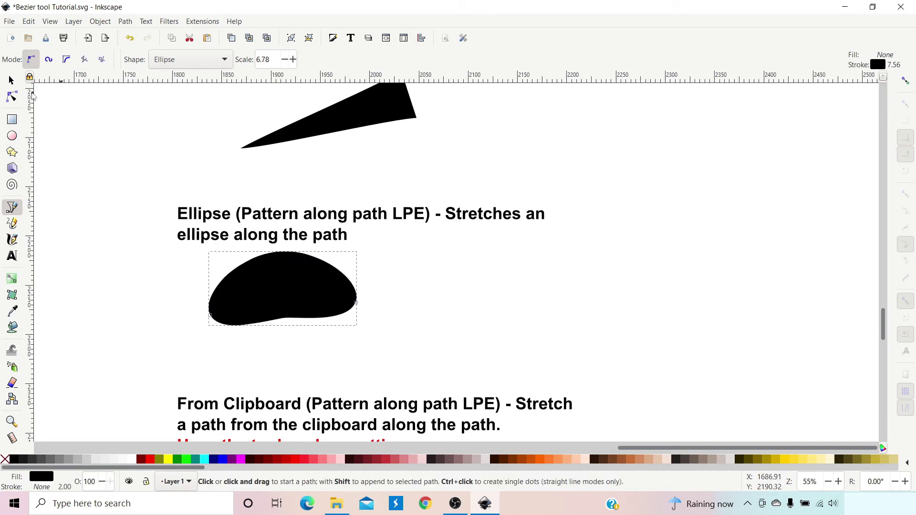
Adjust the arch's pattern width on canvas, thinning it to a sliver and widening it again to a moderately thick banana shape
click(12, 96)
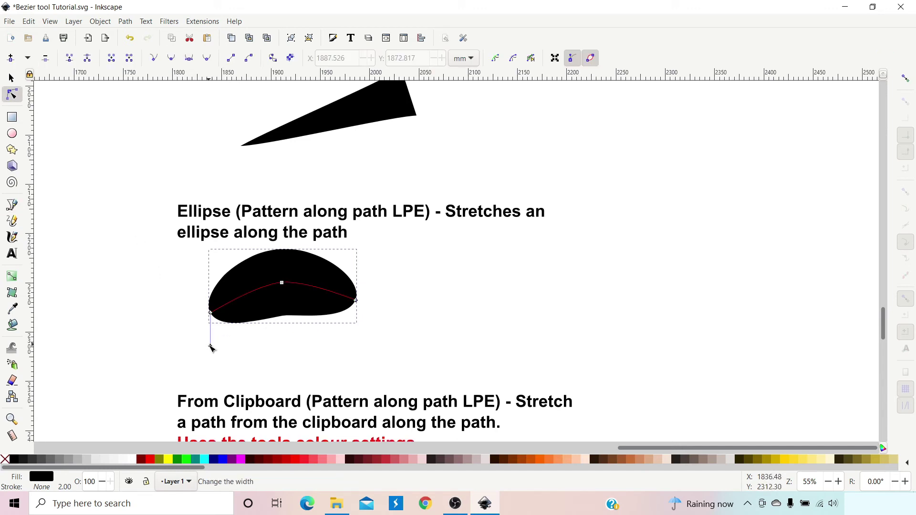
drag(213, 338, 219, 318)
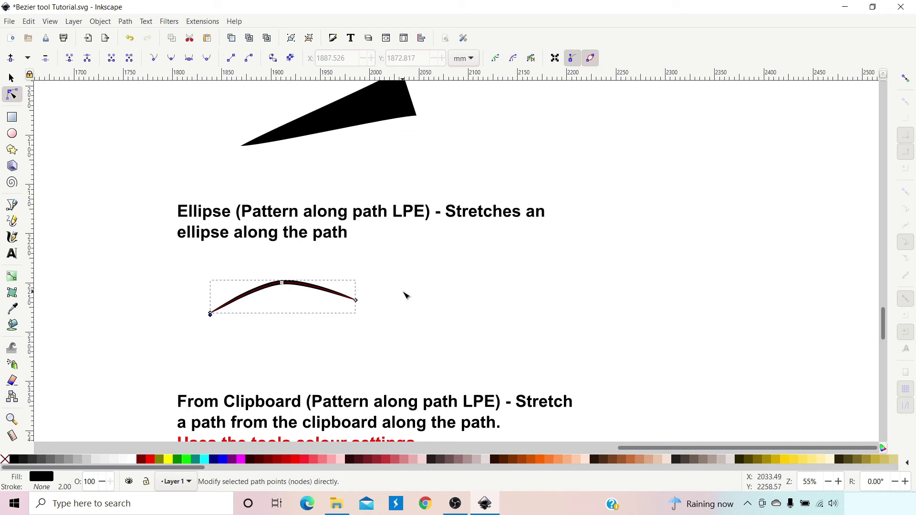
drag(210, 314, 211, 338)
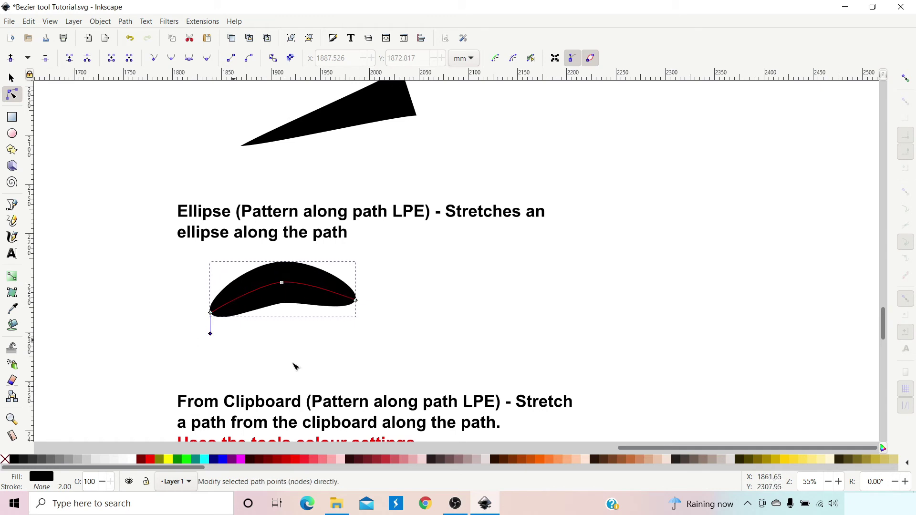
Draw an open V-shaped path with arms about 63 mm long beside the arch, using the Bezier tool's Ellipse shape
click(12, 205)
click(422, 275)
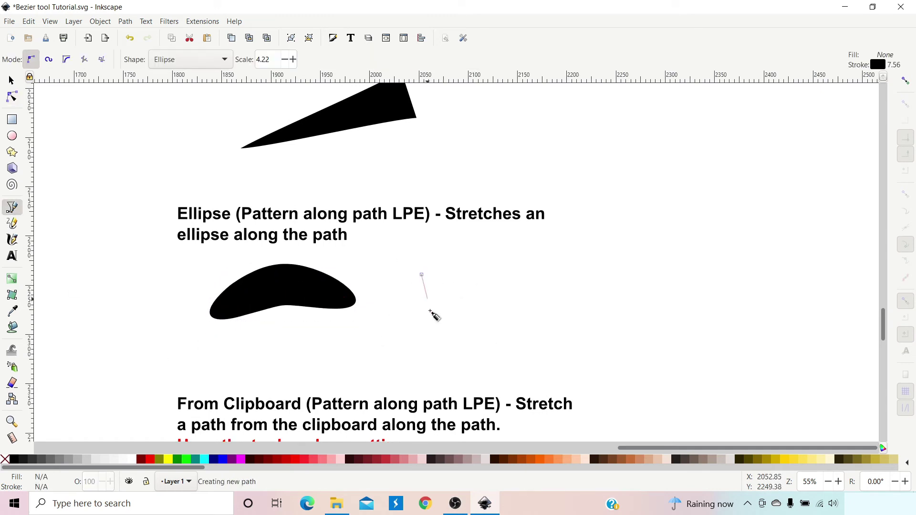
click(439, 333)
click(461, 275)
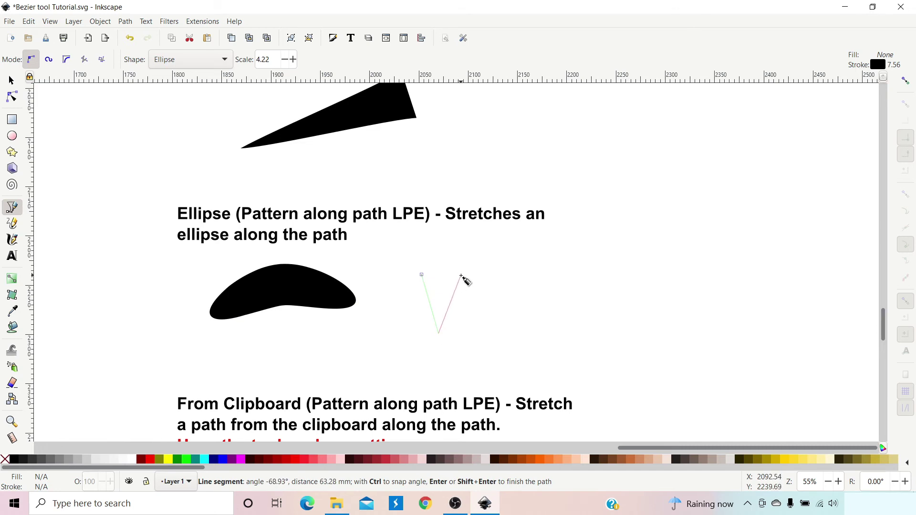
key(Return)
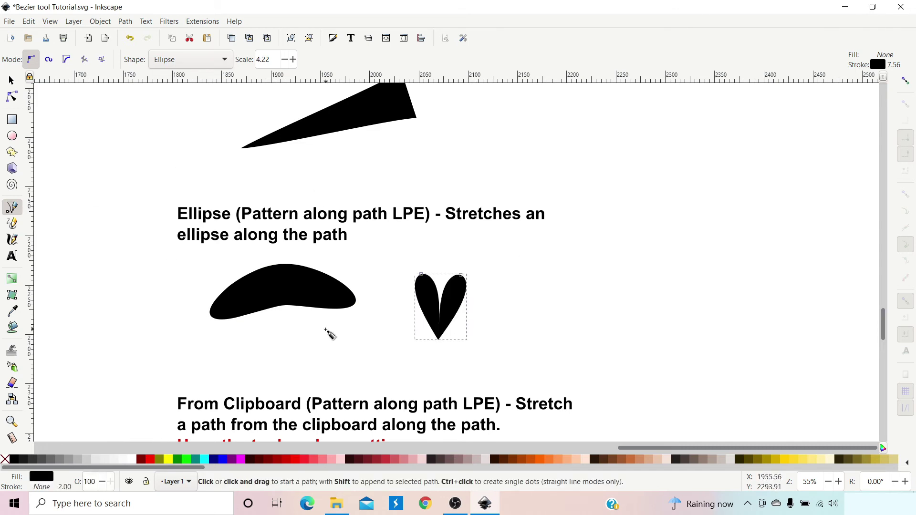
click(421, 275)
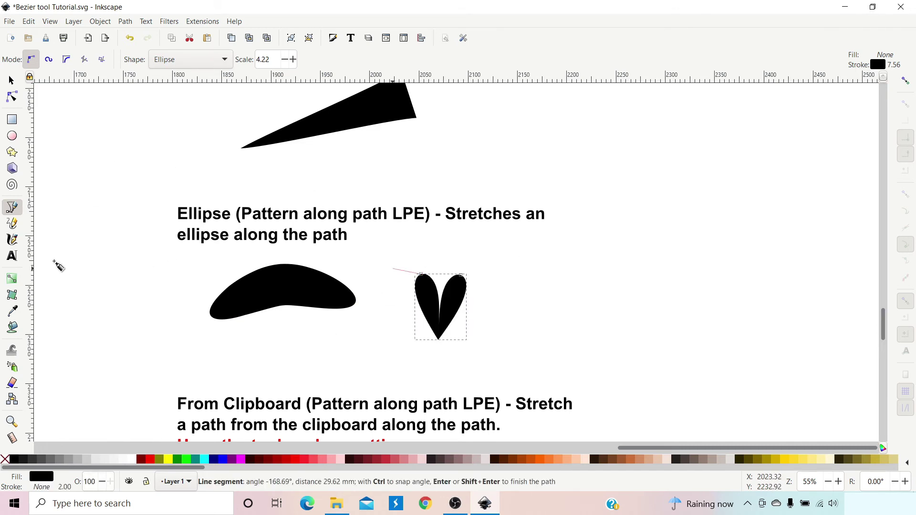
Widen the V-shaped path's ellipse pattern so its two lobes form a full heart, and fill it with red
click(12, 95)
drag(401, 279, 392, 282)
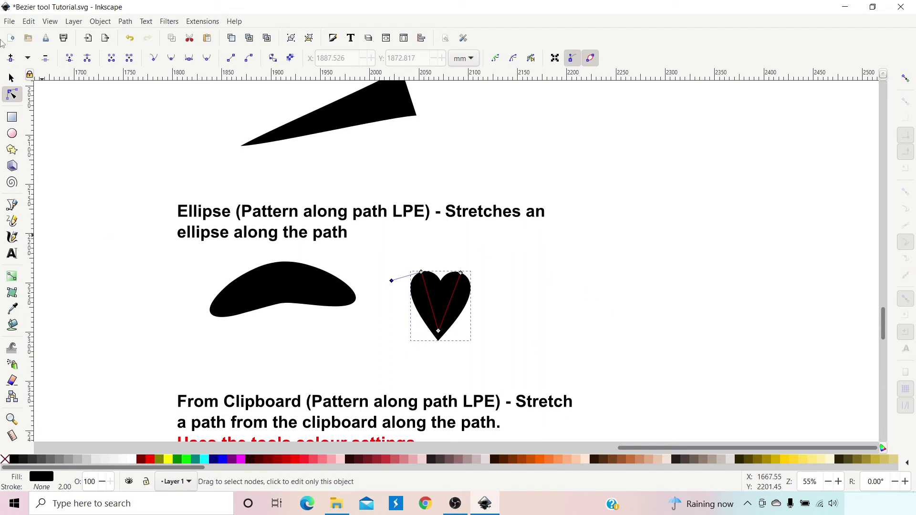
click(12, 79)
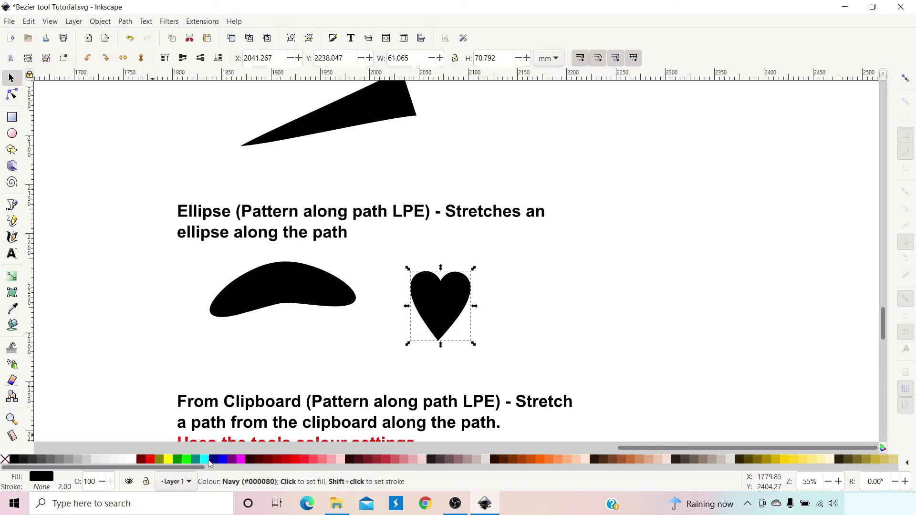
click(150, 459)
click(569, 314)
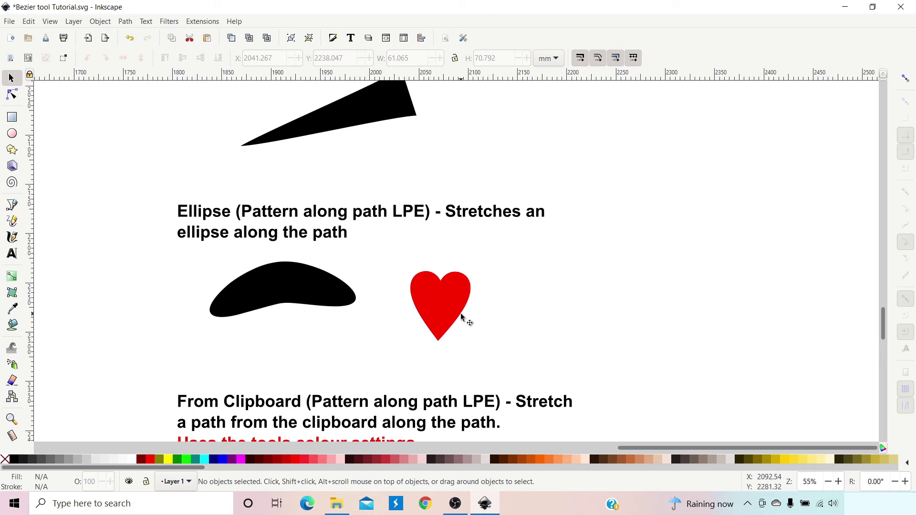
Convert the red heart from a path effect to a plain path and display its nodes for editing
click(466, 289)
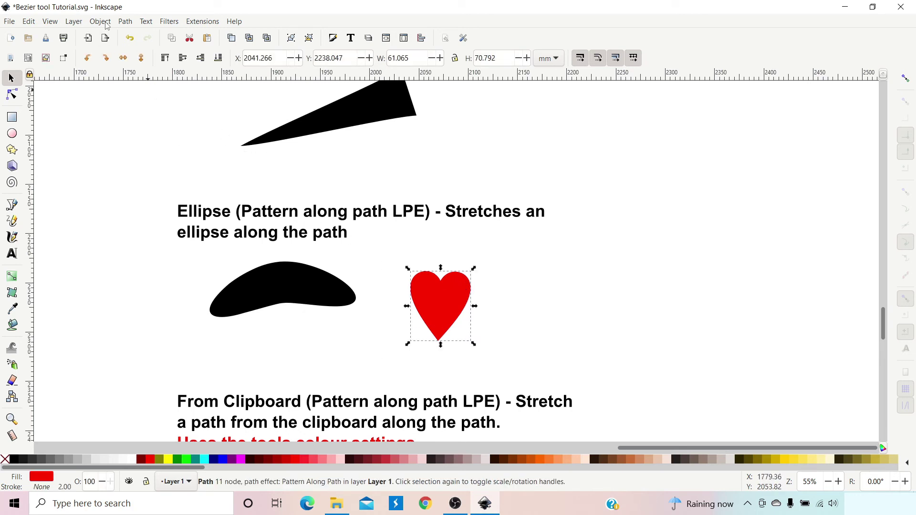
click(126, 22)
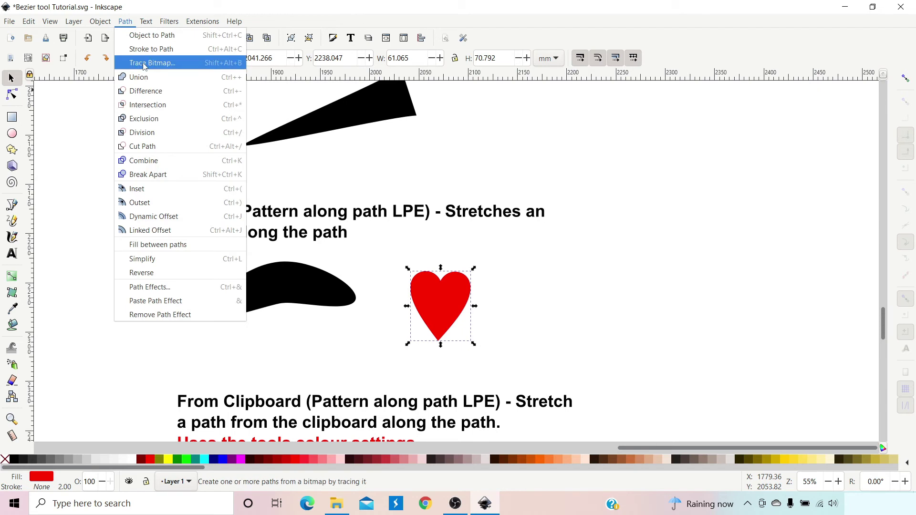
click(150, 37)
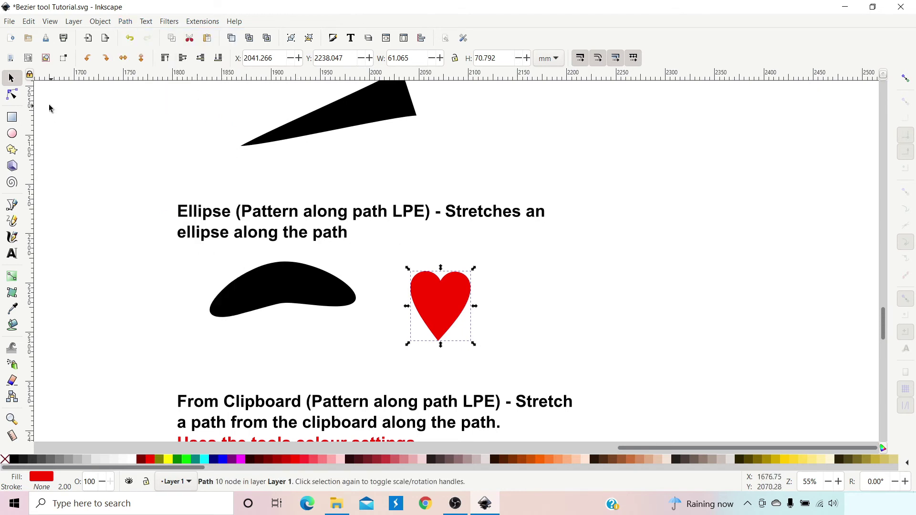
click(12, 94)
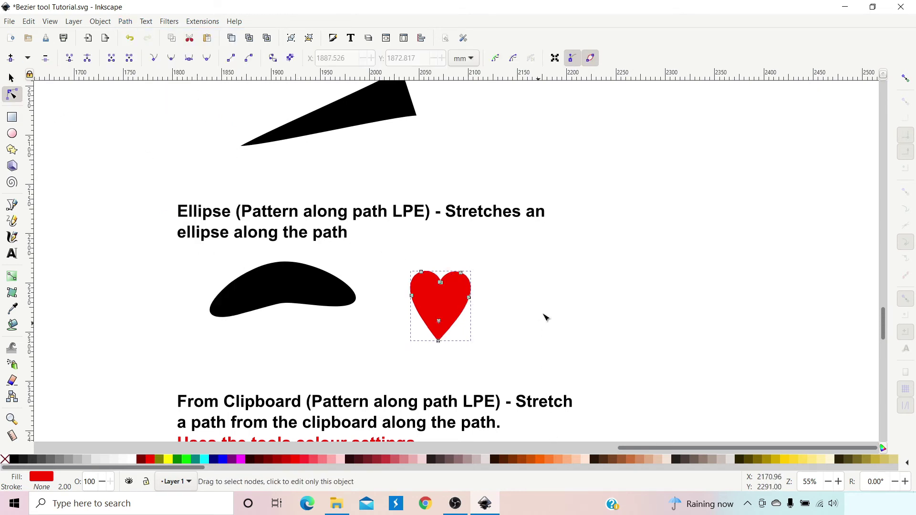
Copy the red heart to the clipboard
scroll(548, 308, down, 4)
scroll(536, 321, down, 8)
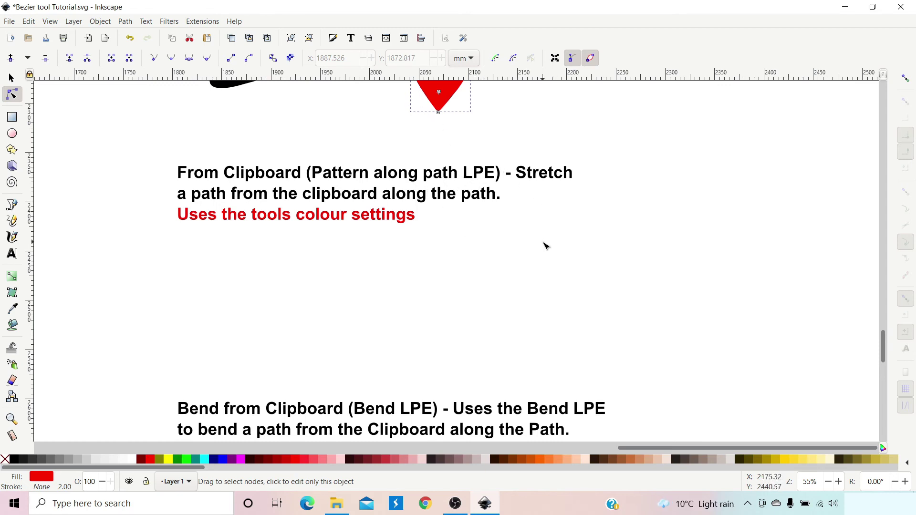
scroll(535, 253, up, 2)
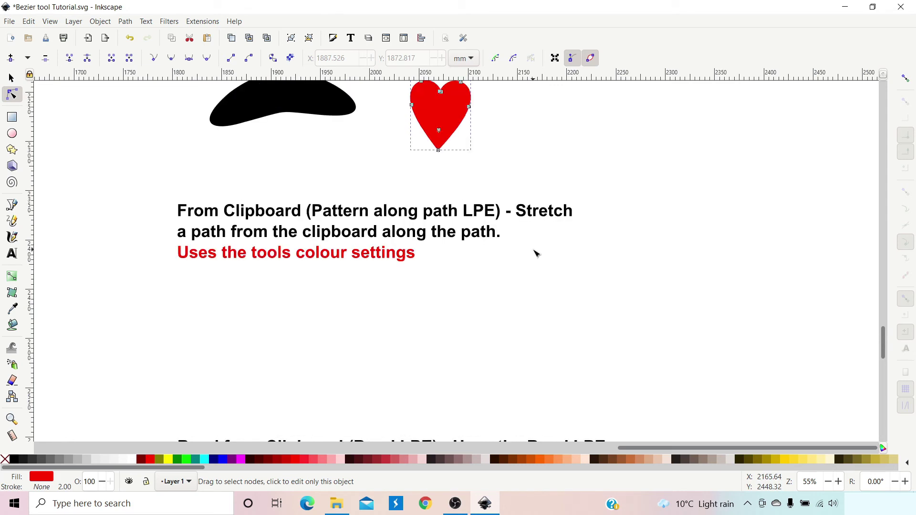
scroll(536, 253, up, 2)
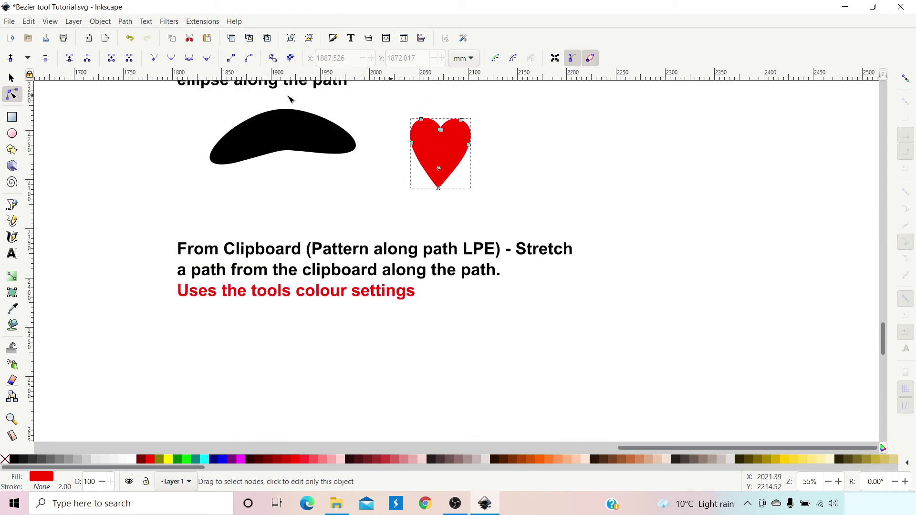
click(12, 79)
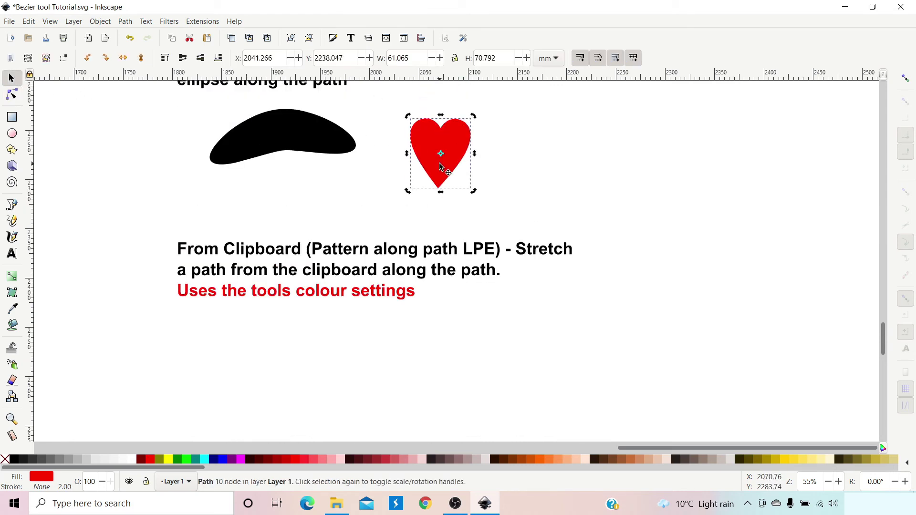
right_click(426, 144)
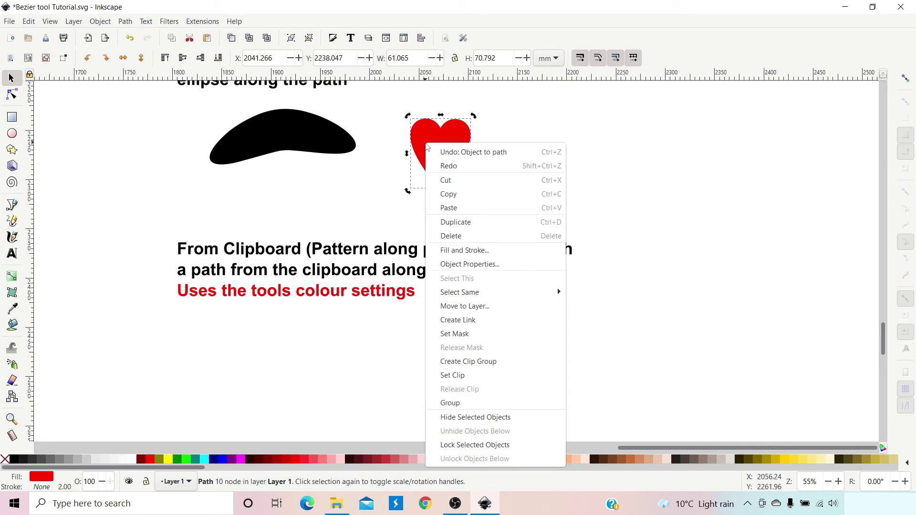
click(464, 198)
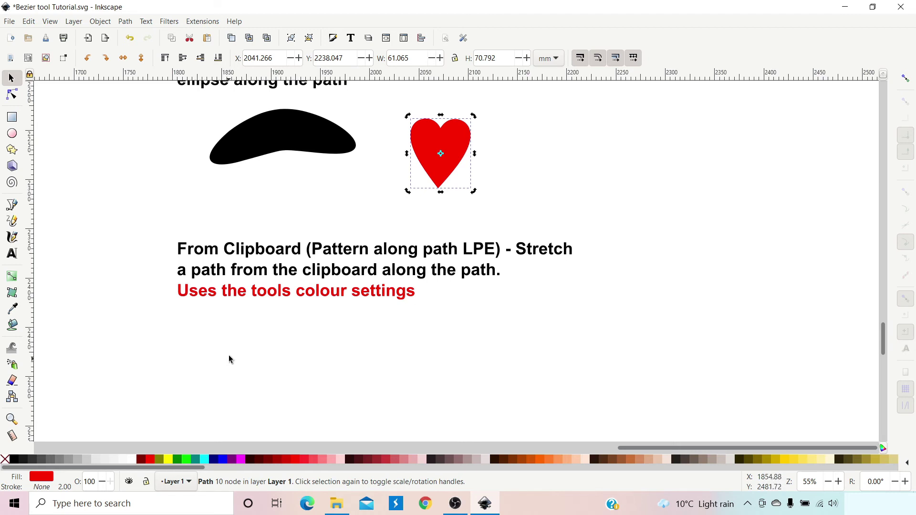
Draw a nearly horizontal straight path about 106 mm long below the "From Clipboard" heading, using the Bezier tool's From clipboard shape
click(12, 204)
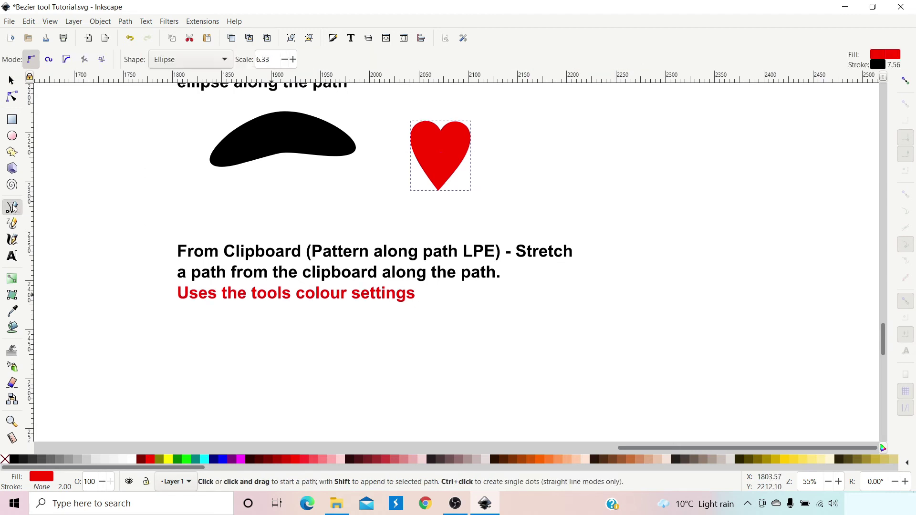
click(223, 59)
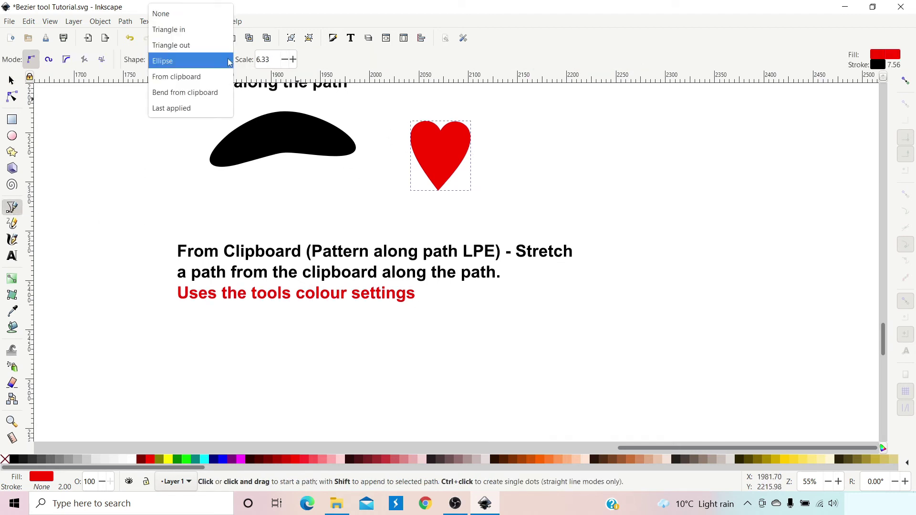
click(186, 74)
click(185, 370)
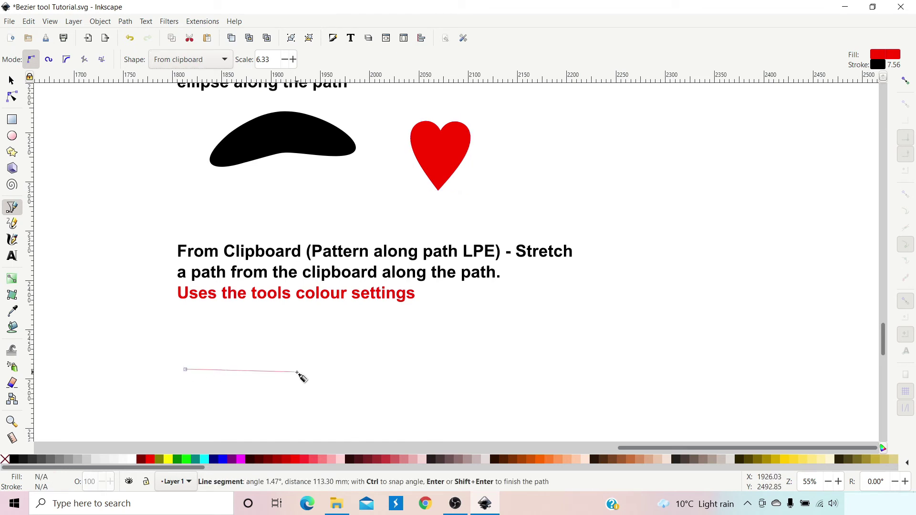
double_click(290, 372)
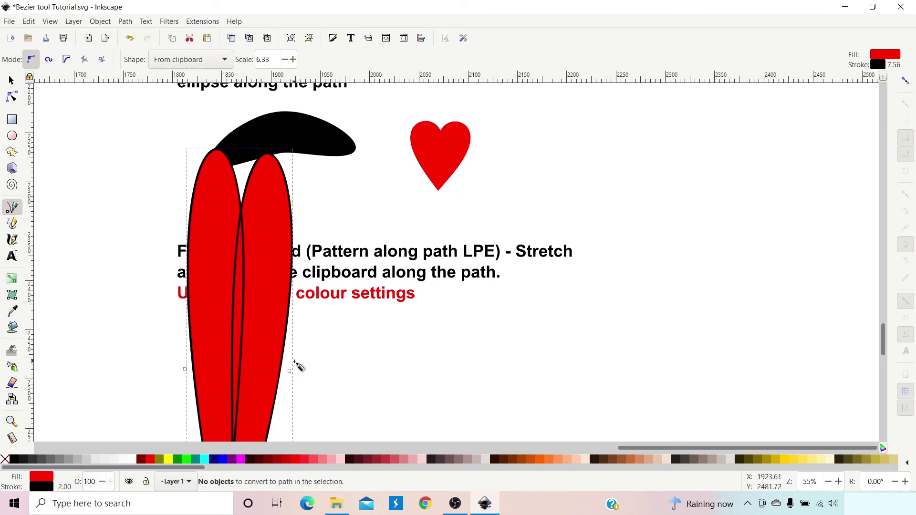
Scale the elongated outlined heart to about 125 × 105 mm below the "From Clipboard" heading, and reactivate the Bezier tool
scroll(433, 339, down, 4)
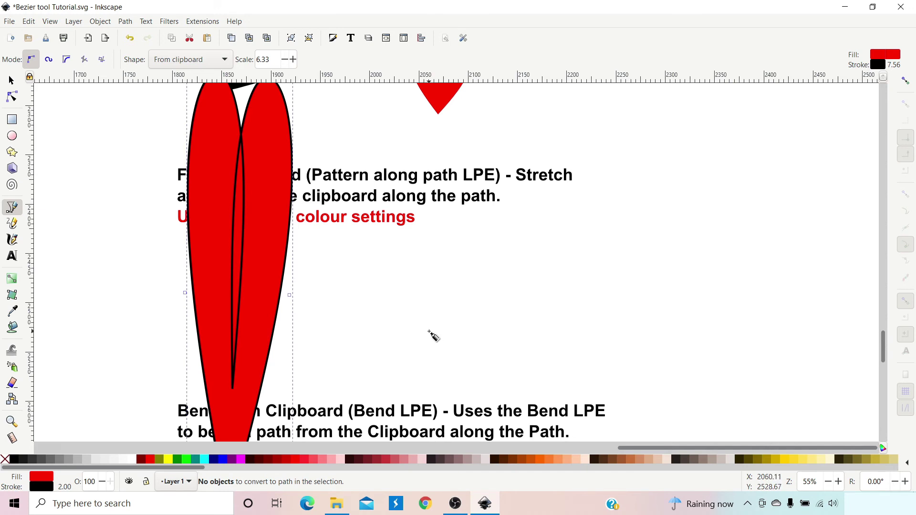
scroll(433, 336, up, 2)
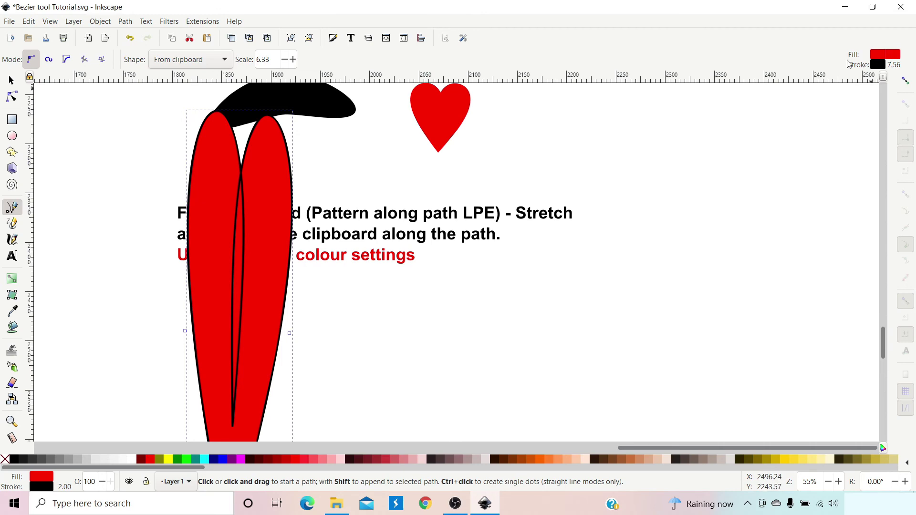
scroll(372, 286, down, 8)
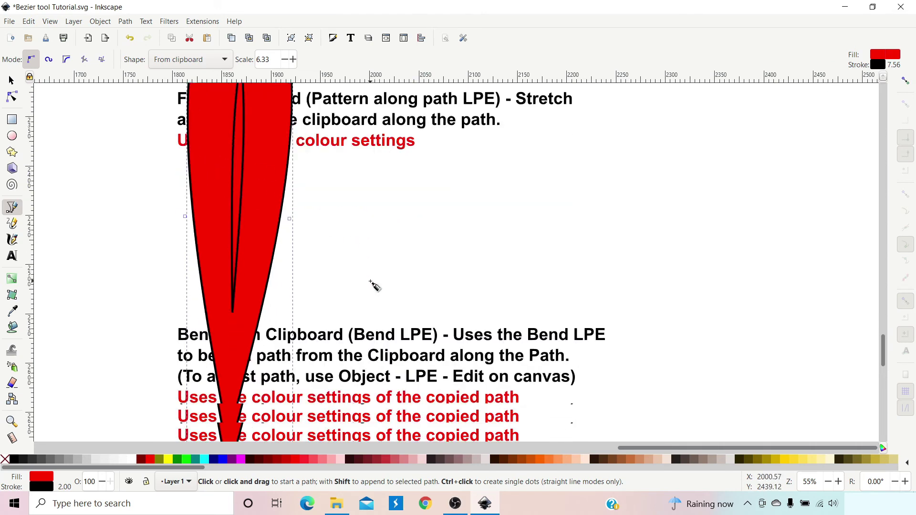
scroll(371, 285, up, 4)
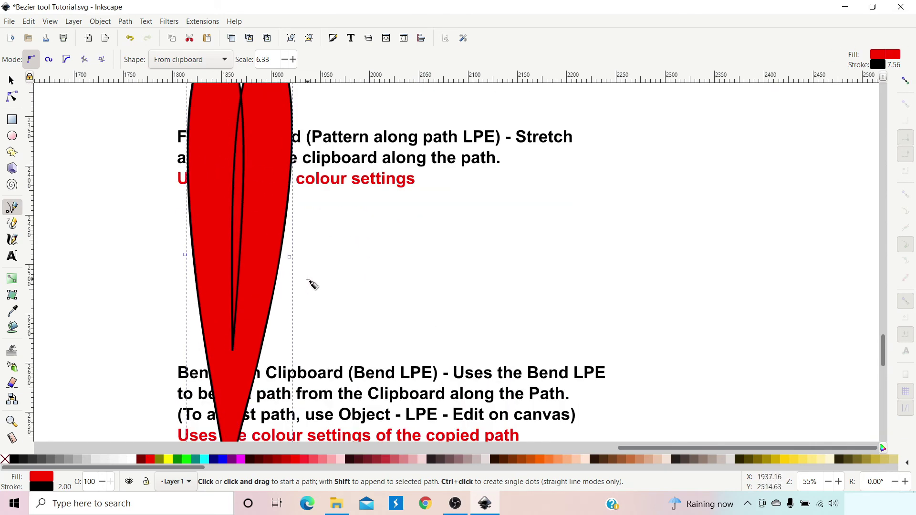
scroll(310, 282, up, 6)
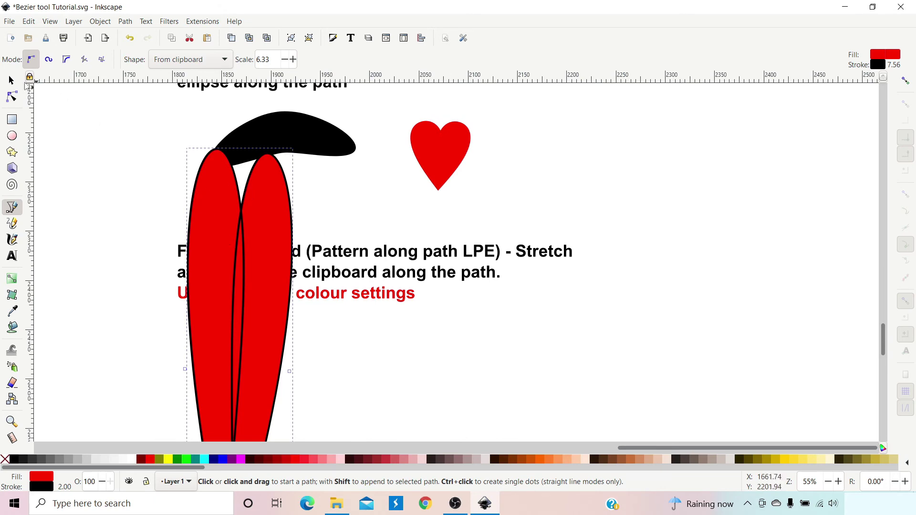
click(10, 81)
scroll(474, 361, down, 10)
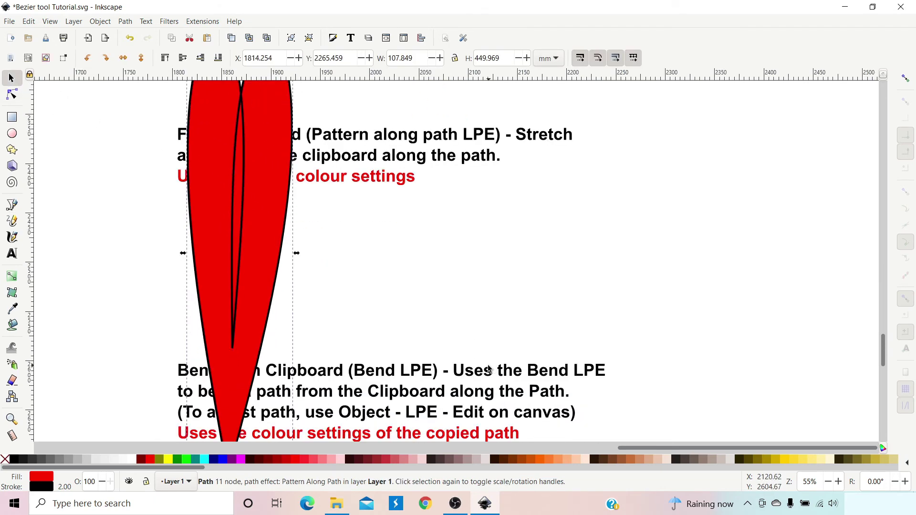
drag(296, 404, 304, 230)
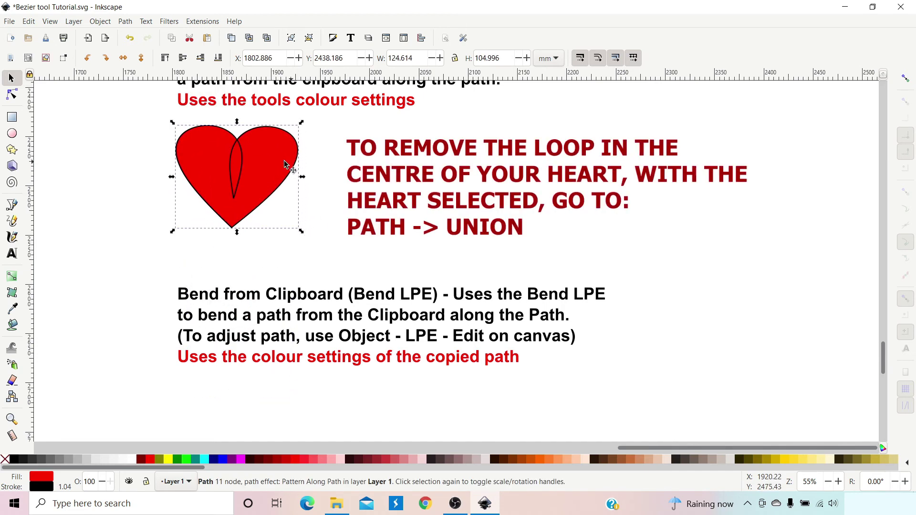
click(12, 206)
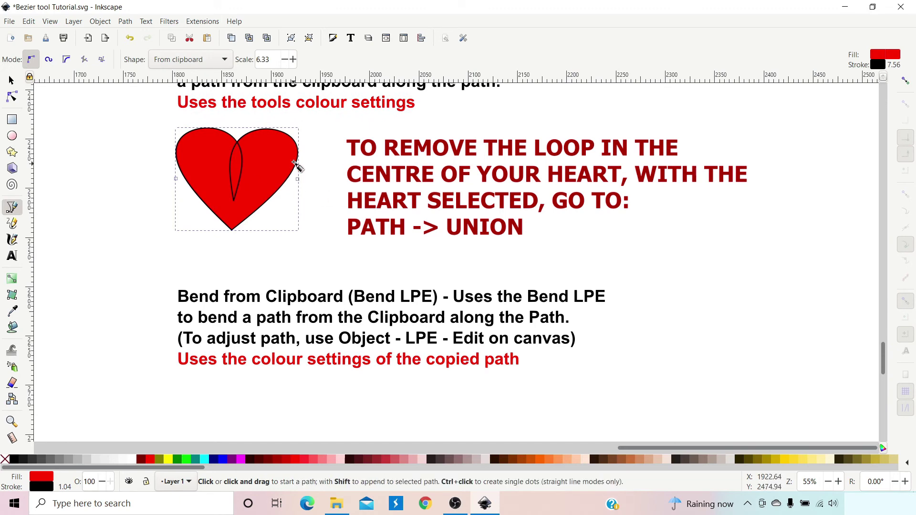
Draw a straight, nearly horizontal path about 55 mm long below the "Bend from Clipboard" heading, using the Bezier tool's Bend from clipboard shape
scroll(479, 205, up, 2)
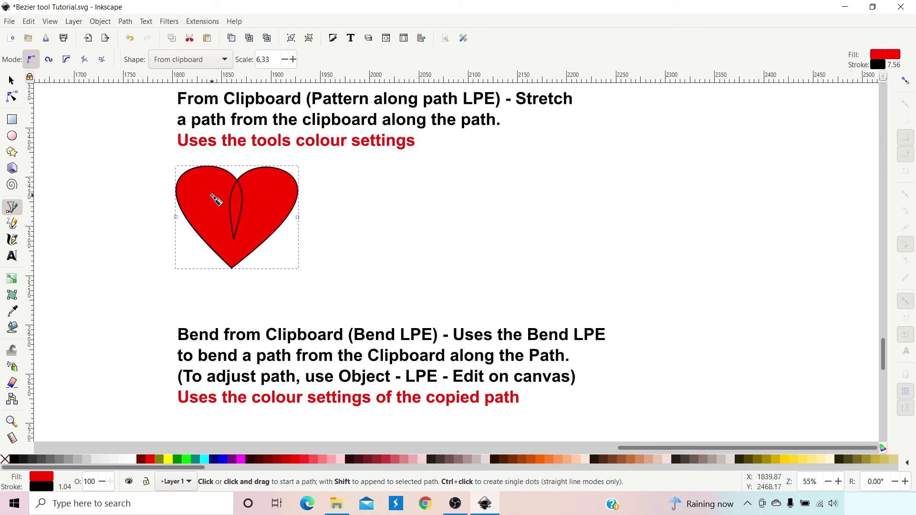
scroll(475, 215, down, 10)
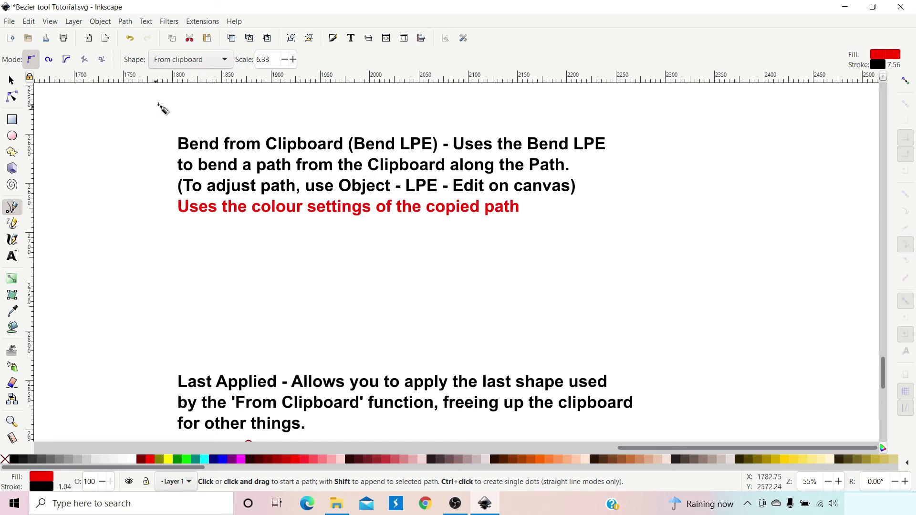
click(215, 59)
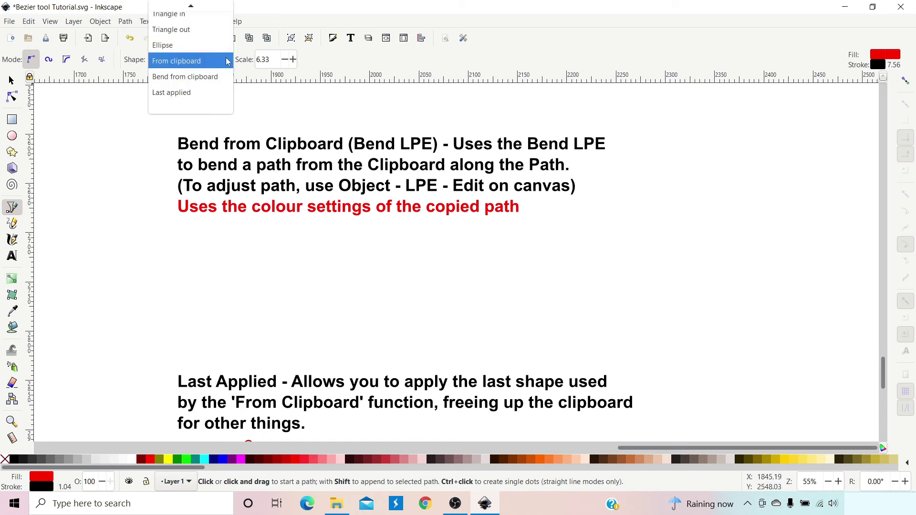
click(180, 78)
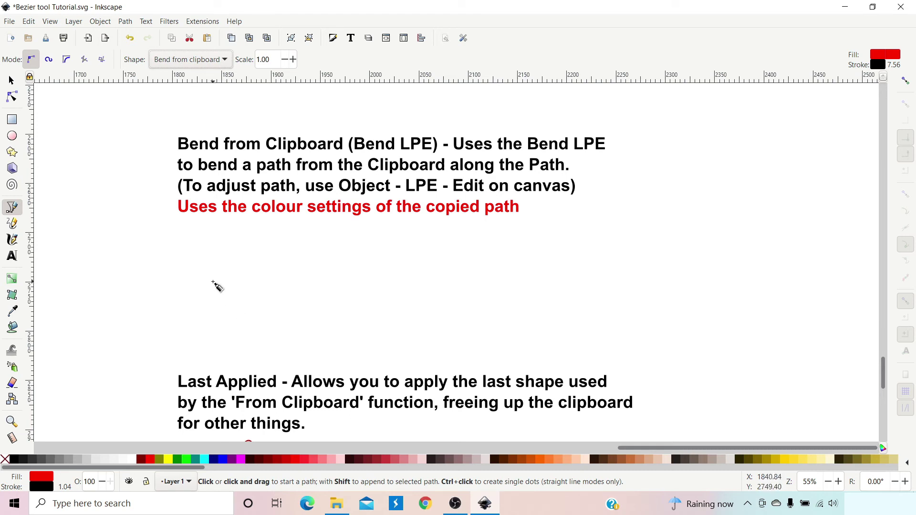
key(Escape)
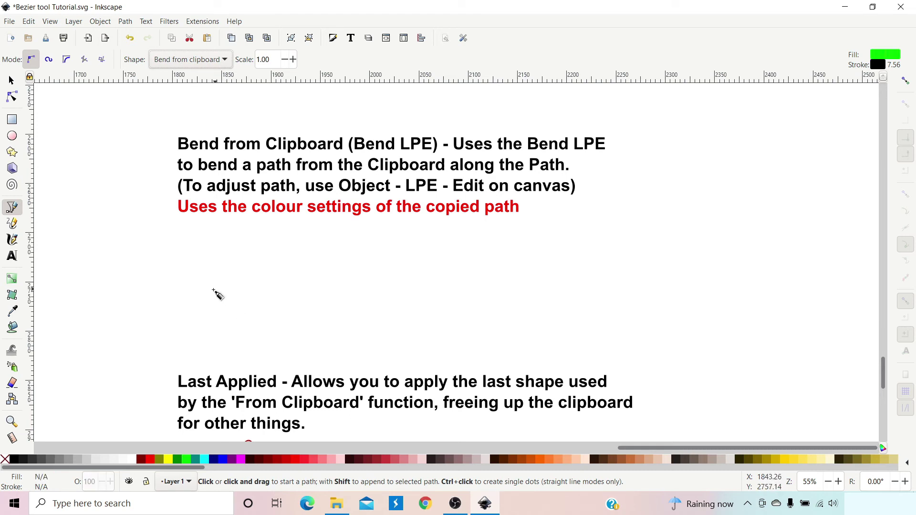
click(184, 265)
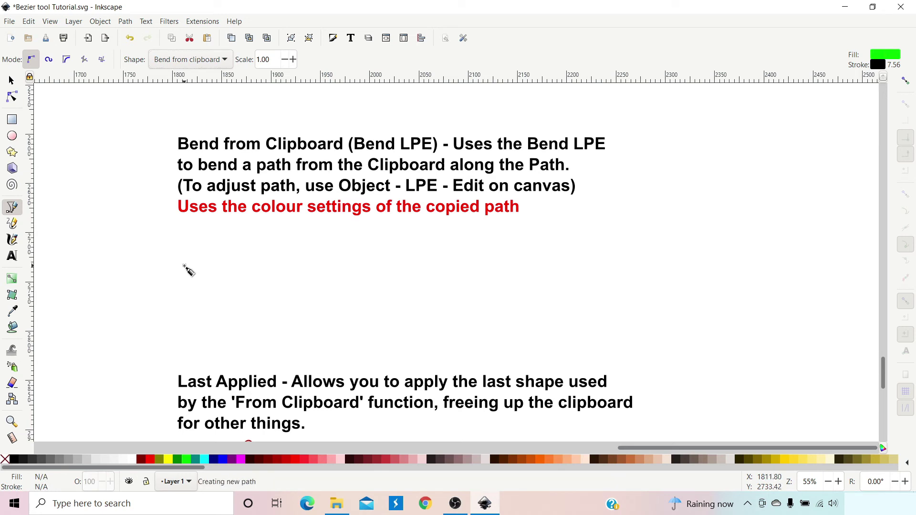
click(239, 268)
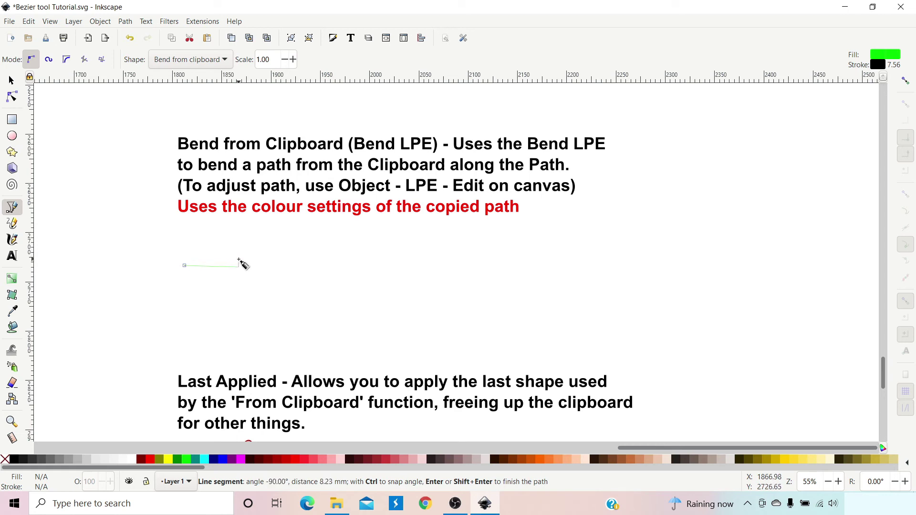
key(Return)
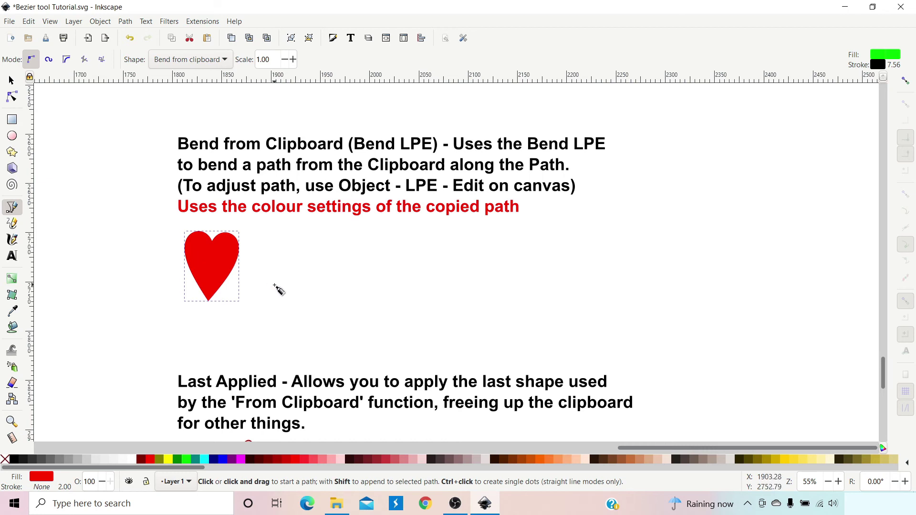
Try a curved Bend from clipboard path beside the small red heart, dipping slightly and rising towards its end
click(289, 274)
drag(333, 285, 379, 282)
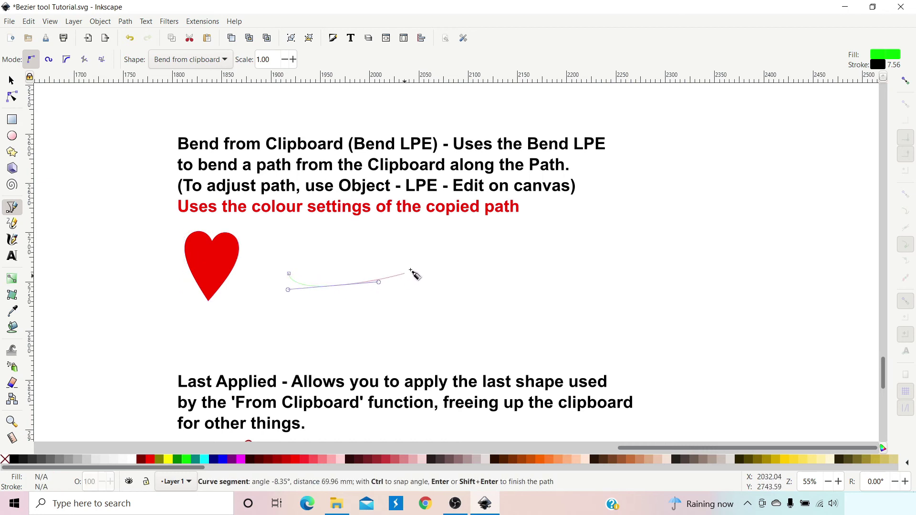
key(Return)
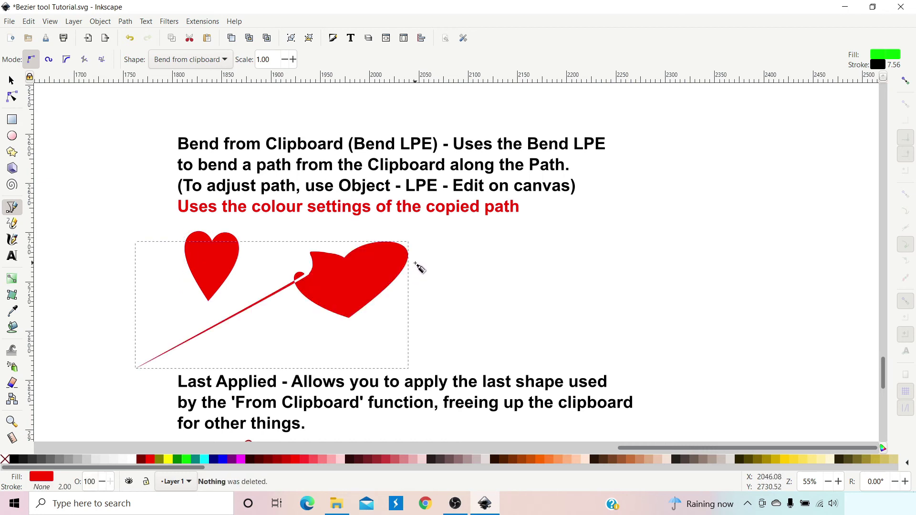
Draw a shallow, sagging Bend from clipboard path about 175 mm long farther right of the small red heart
click(500, 278)
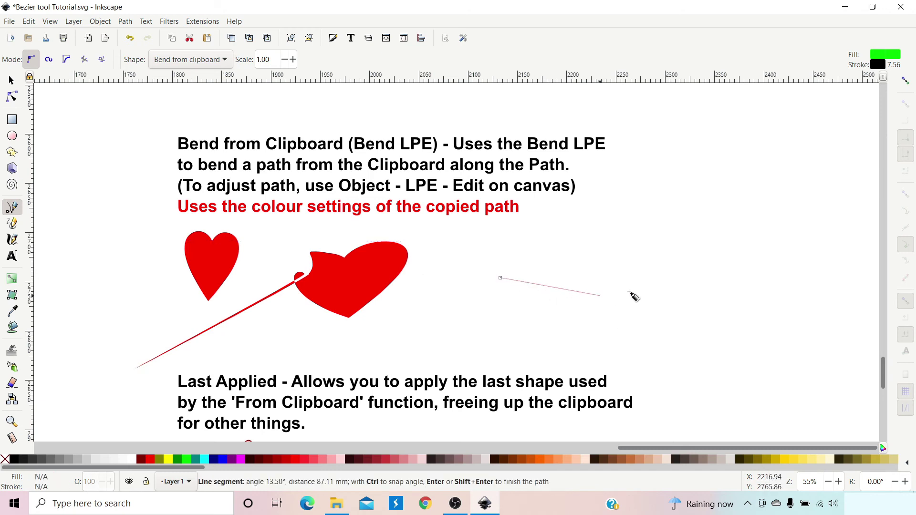
drag(599, 286, 614, 285)
click(672, 281)
key(Return)
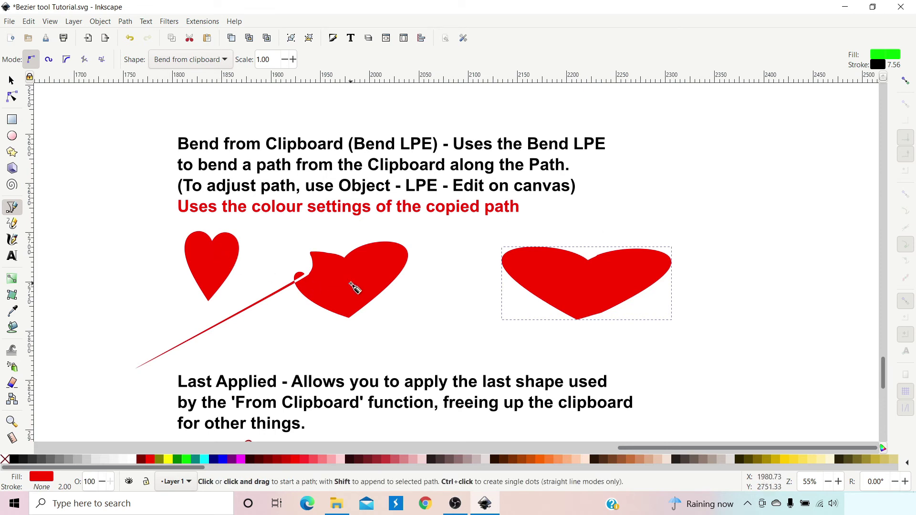
Delete the distorted middle heart with the long spike below the "Bend from Clipboard" heading
click(16, 83)
click(351, 296)
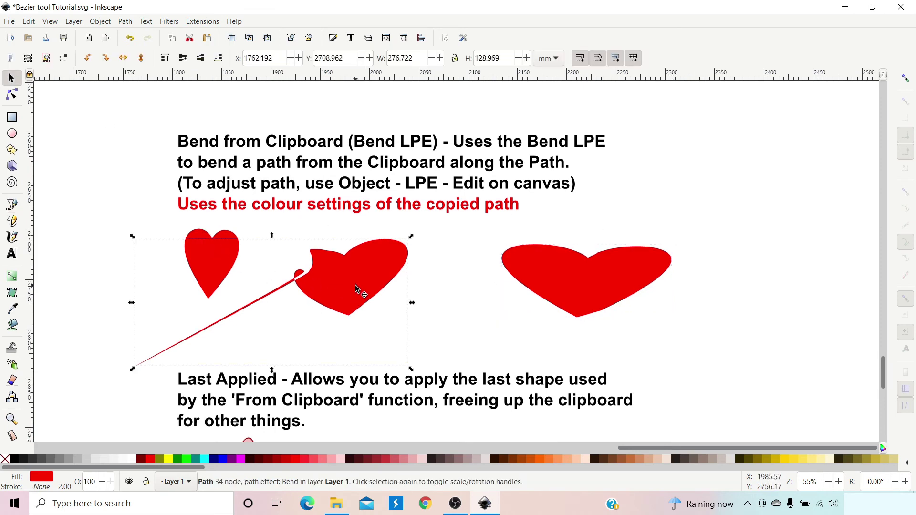
key(Delete)
Compare the hearts and colour-setting notes under the "From Clipboard" and "Bend from Clipboard" headings with the original red heart
scroll(647, 293, up, 4)
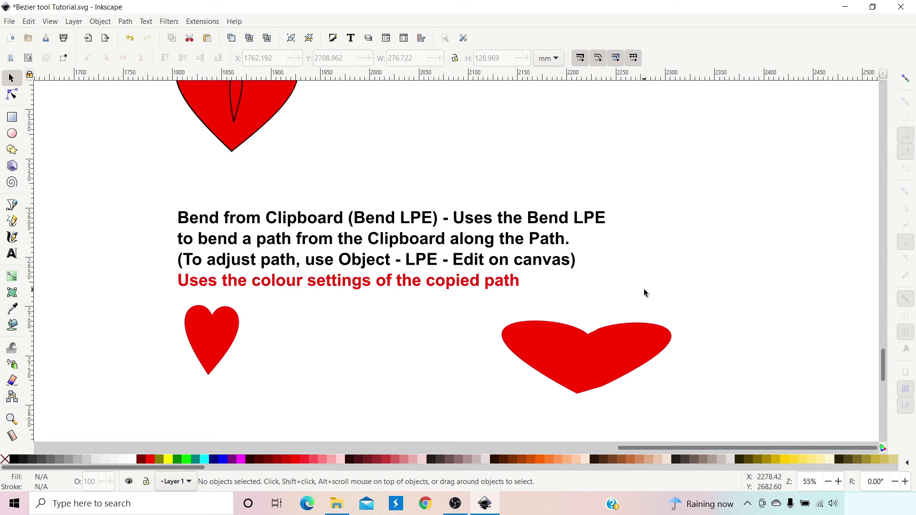
scroll(532, 323, down, 2)
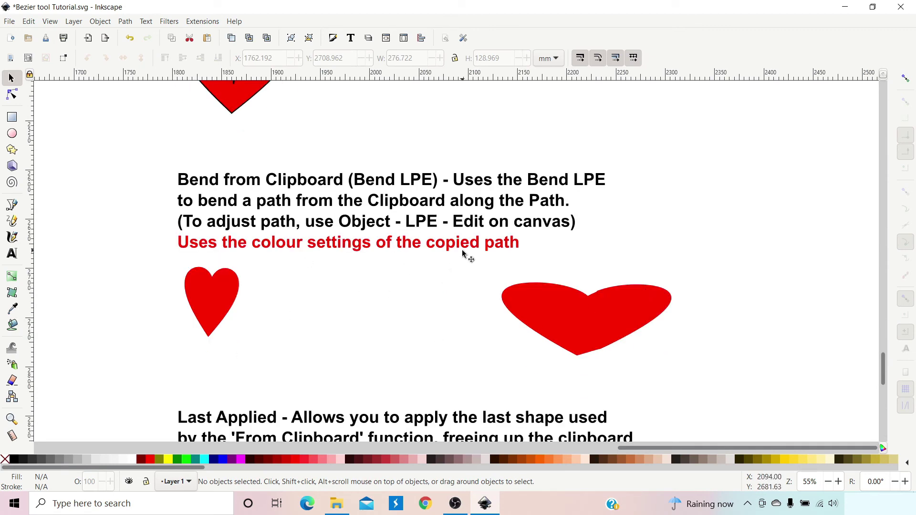
scroll(482, 244, up, 14)
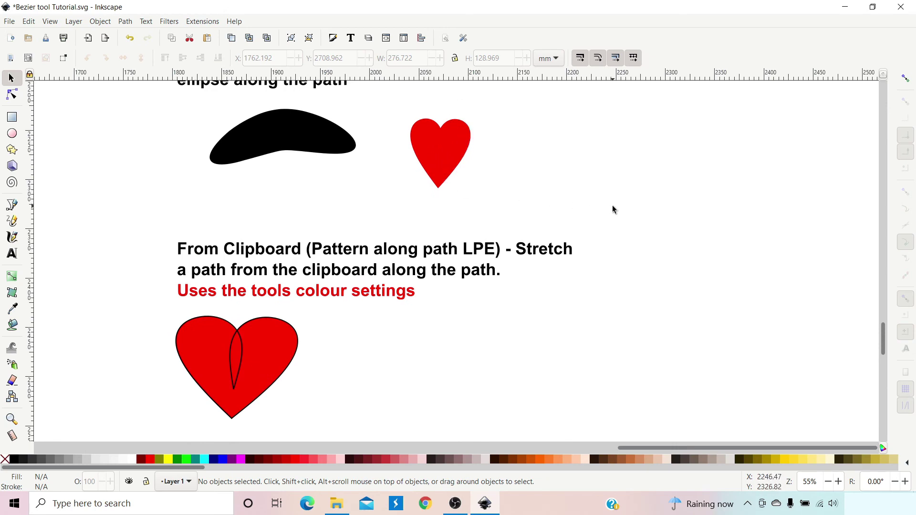
scroll(606, 212, down, 8)
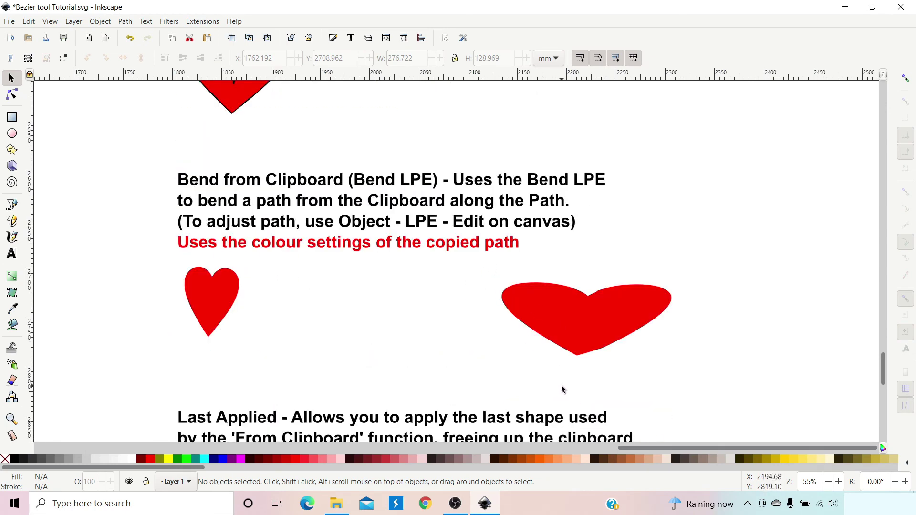
scroll(458, 323, up, 8)
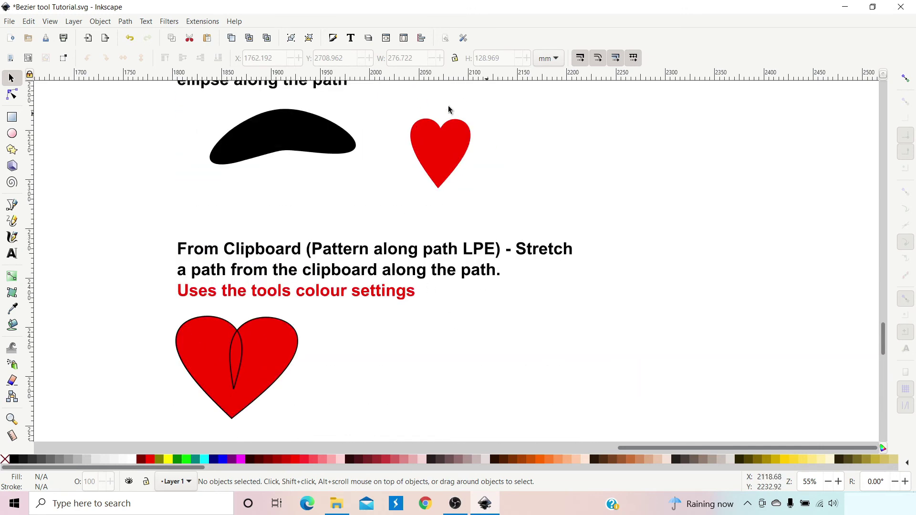
scroll(460, 274, down, 5)
scroll(460, 286, down, 1)
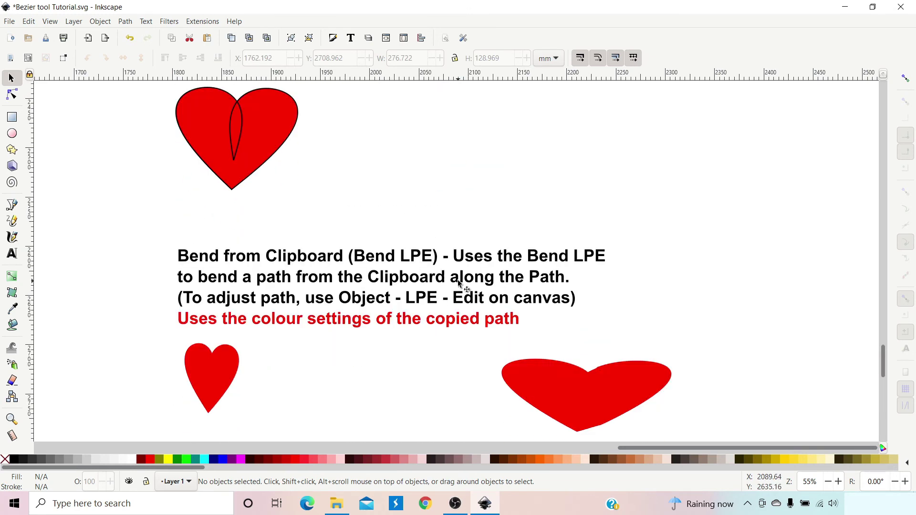
scroll(458, 282, up, 2)
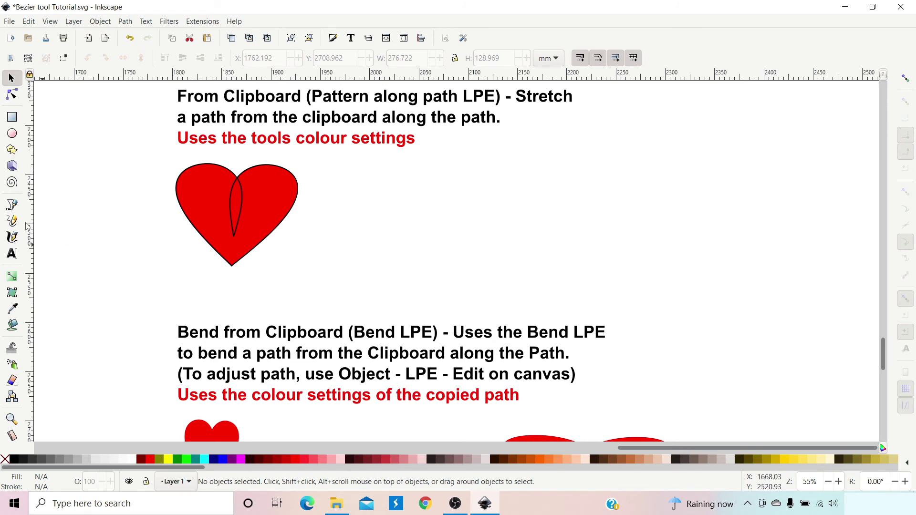
Draw a nearly horizontal path about 85 mm long beside the outlined red heart, using the Bezier tool's From clipboard shape
click(12, 206)
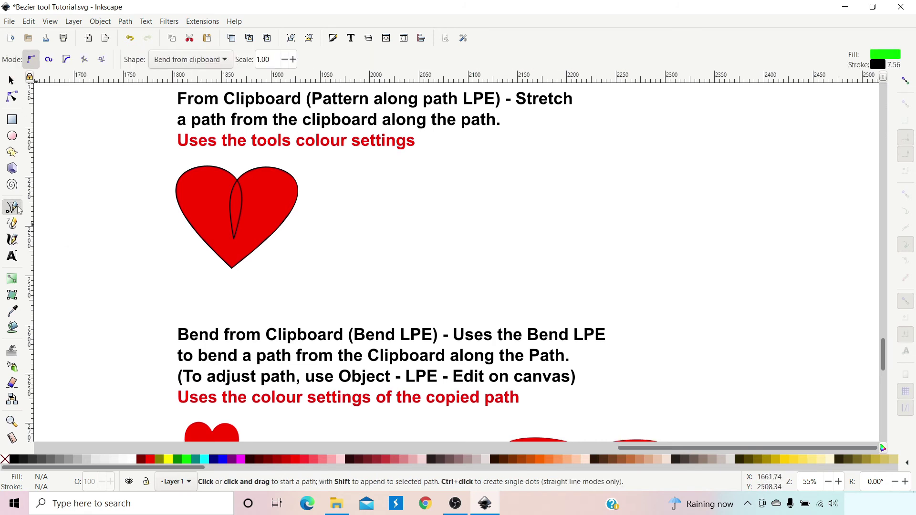
click(227, 66)
click(186, 43)
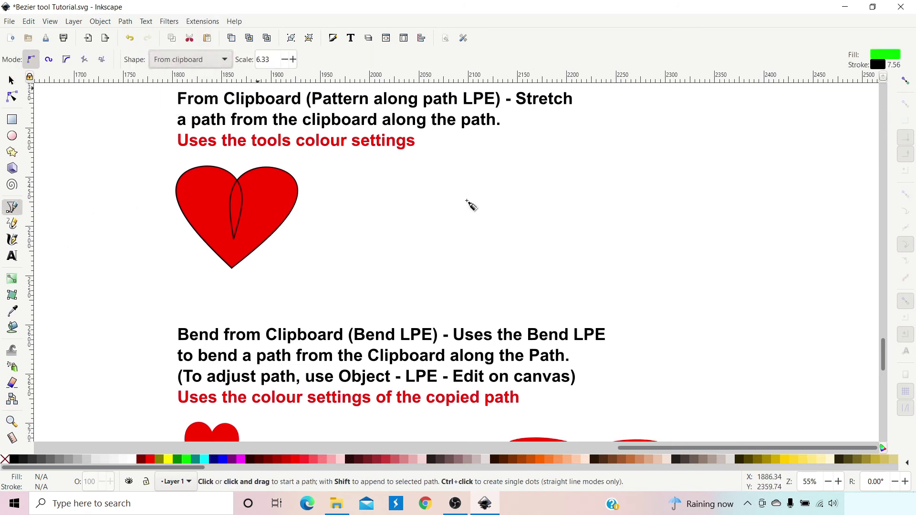
click(381, 218)
click(467, 220)
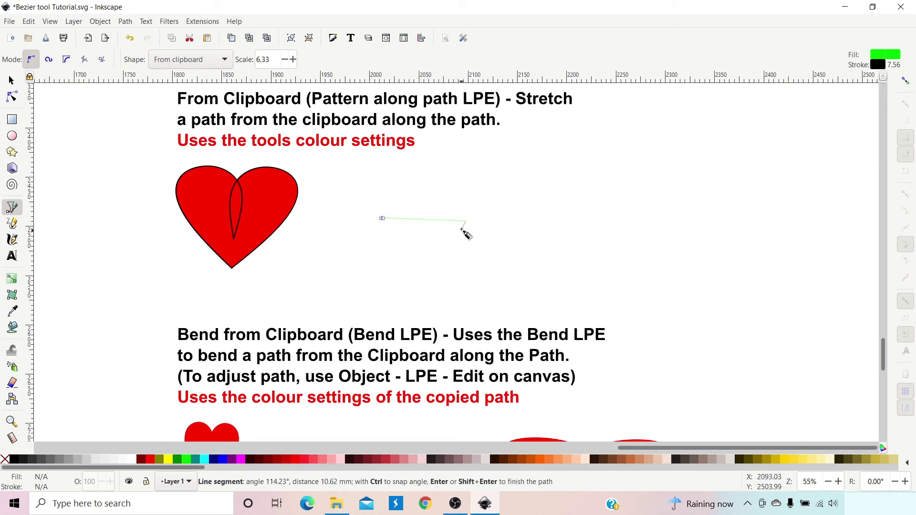
key(Return)
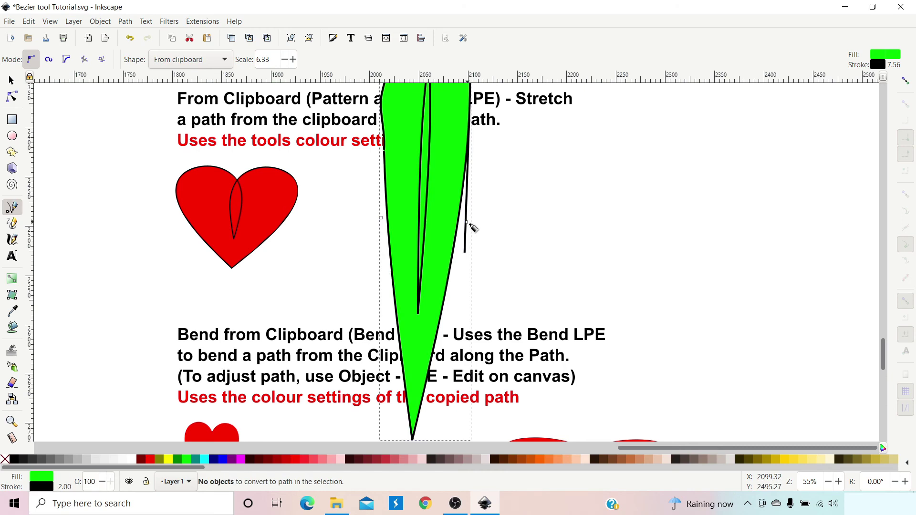
Draw a second From clipboard path, horizontal and about 72 mm long, to the right of the first green shape
drag(613, 195, 646, 323)
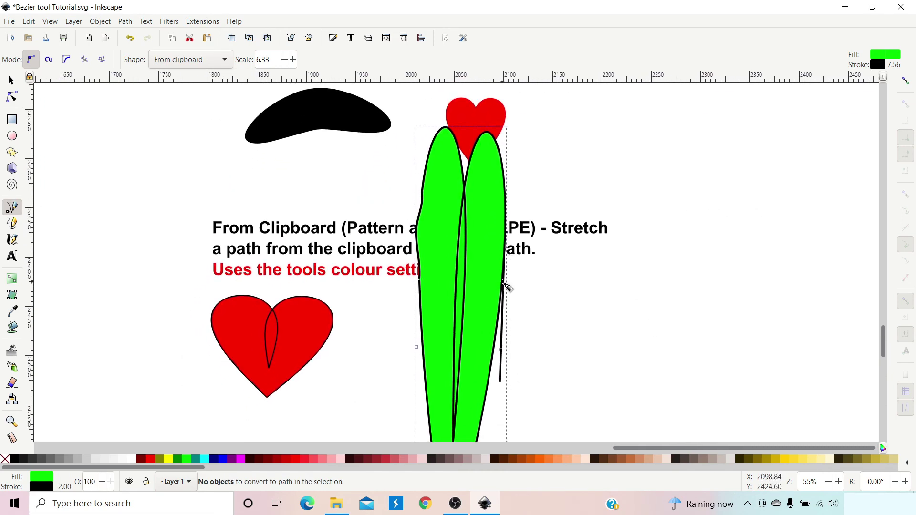
click(576, 341)
click(647, 341)
key(Return)
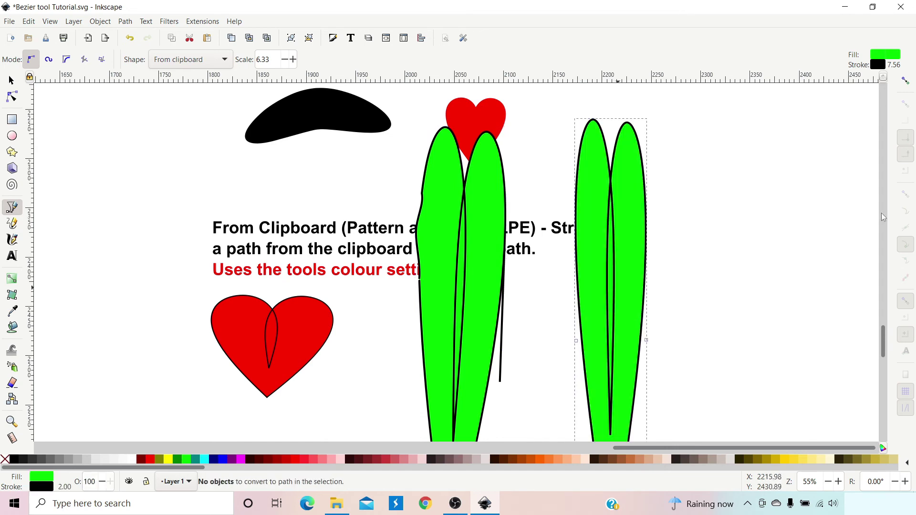
Shorten the width handle of the rightmost green shape with the Node tool until the heart is about 97 mm tall
scroll(807, 248, down, 8)
scroll(812, 252, down, 5)
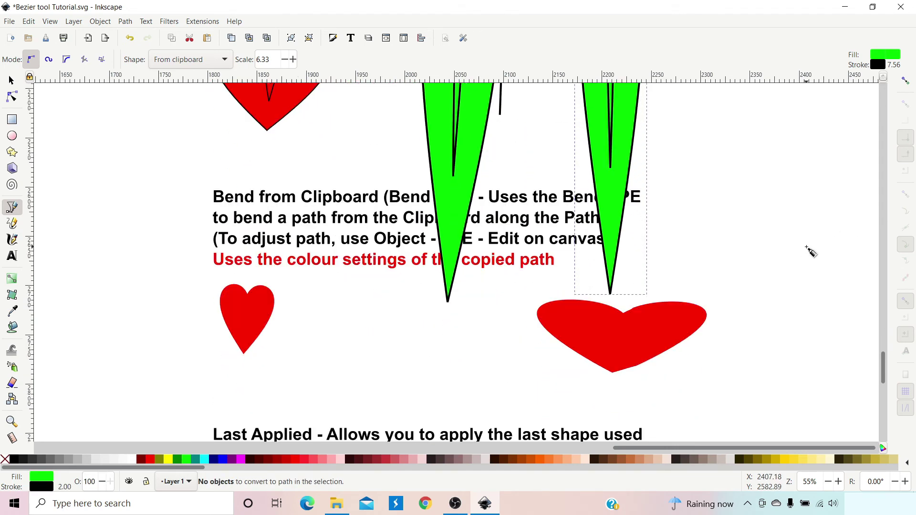
scroll(813, 251, up, 10)
scroll(813, 250, up, 3)
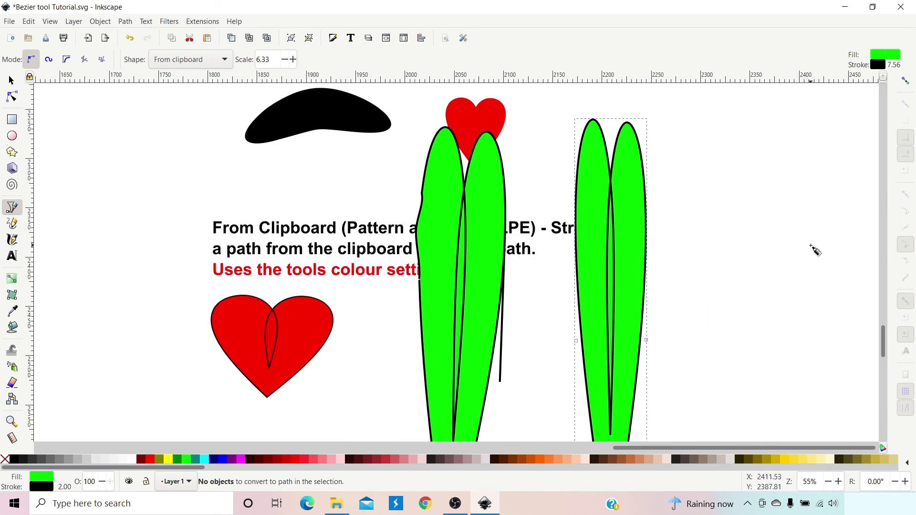
click(11, 101)
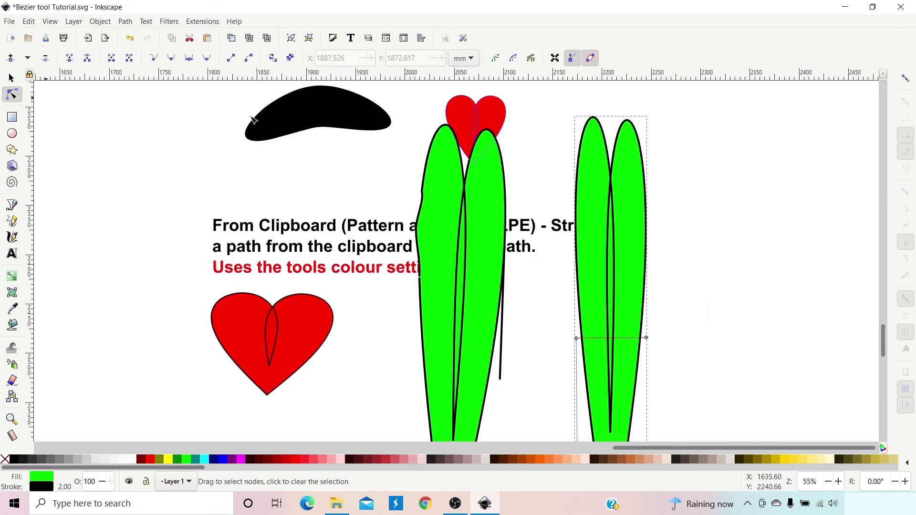
scroll(783, 262, down, 8)
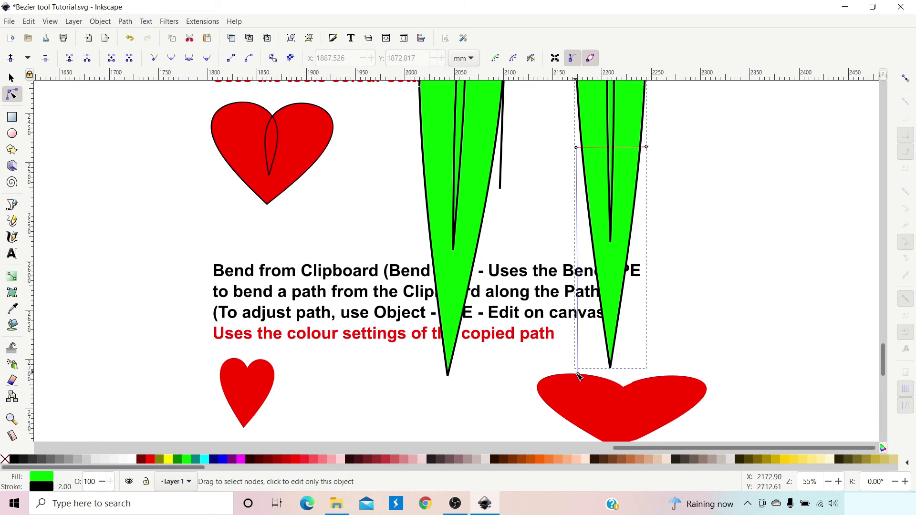
drag(578, 374, 577, 264)
drag(610, 223, 616, 182)
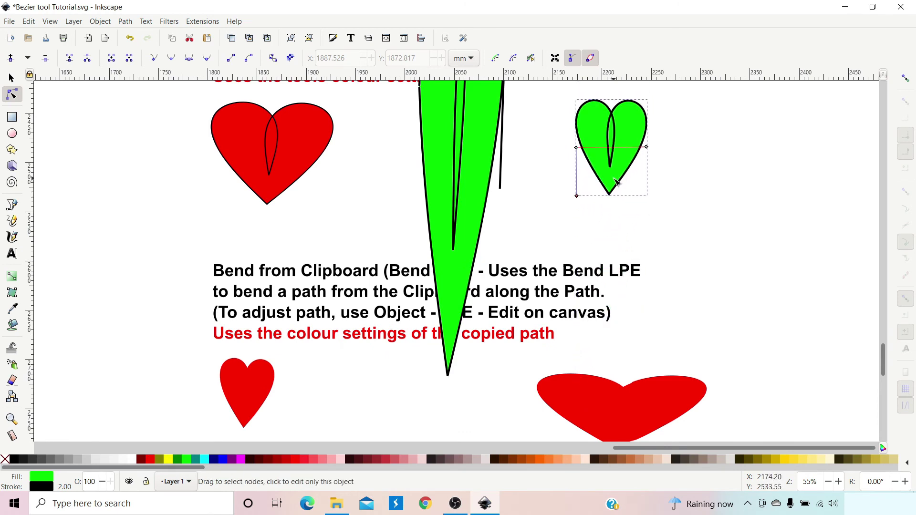
click(746, 226)
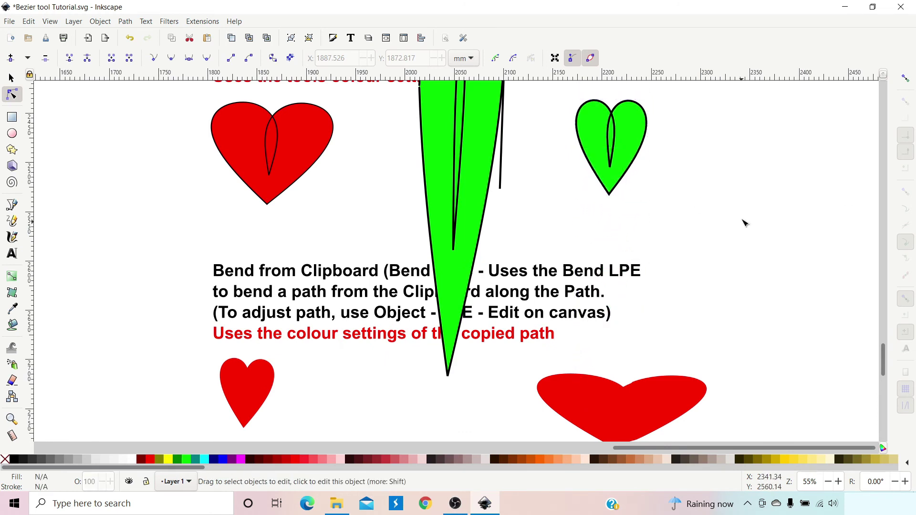
Bend the small green heart's skeleton path and add a middle node to it at about X 2207 mm, Y 2484 mm
click(593, 152)
scroll(758, 214, up, 3)
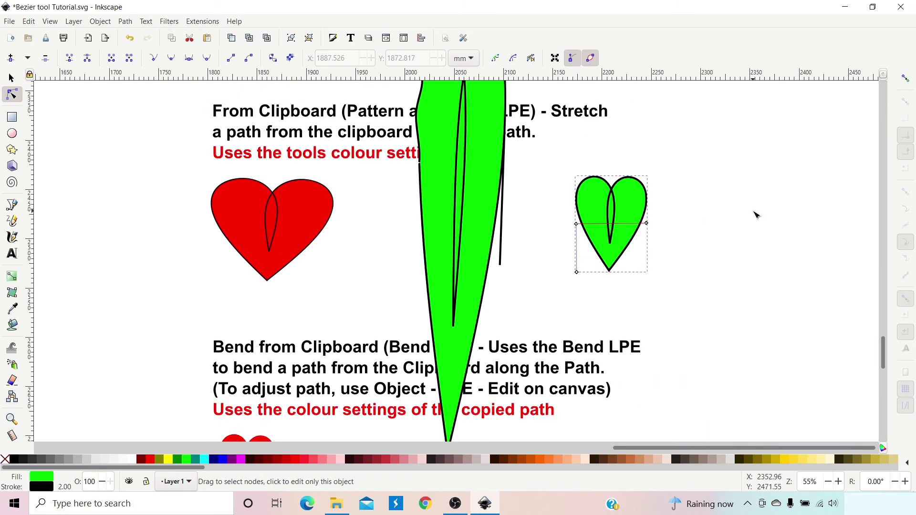
drag(622, 227, 606, 238)
double_click(610, 215)
drag(614, 220, 614, 227)
Move the wide red bent heart beside the narrow red heart, and delete the tall green shape covering the heading text
scroll(763, 285, down, 6)
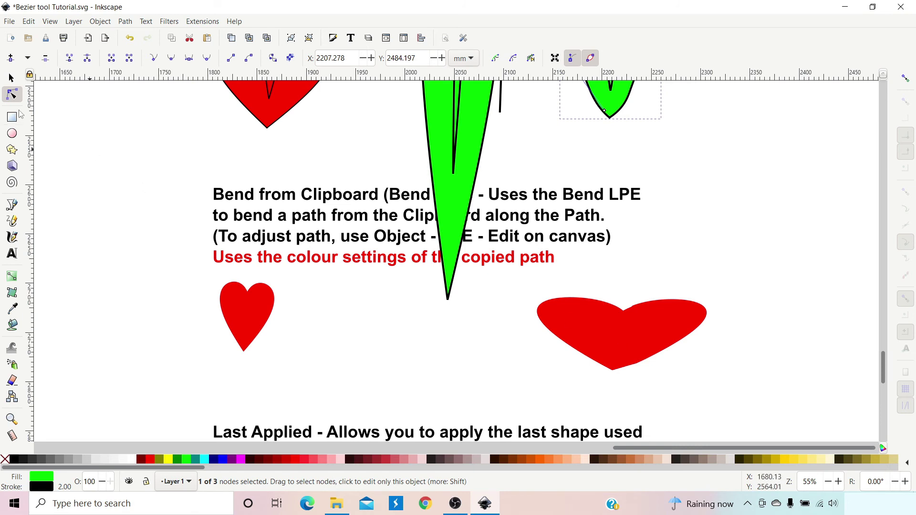
click(619, 341)
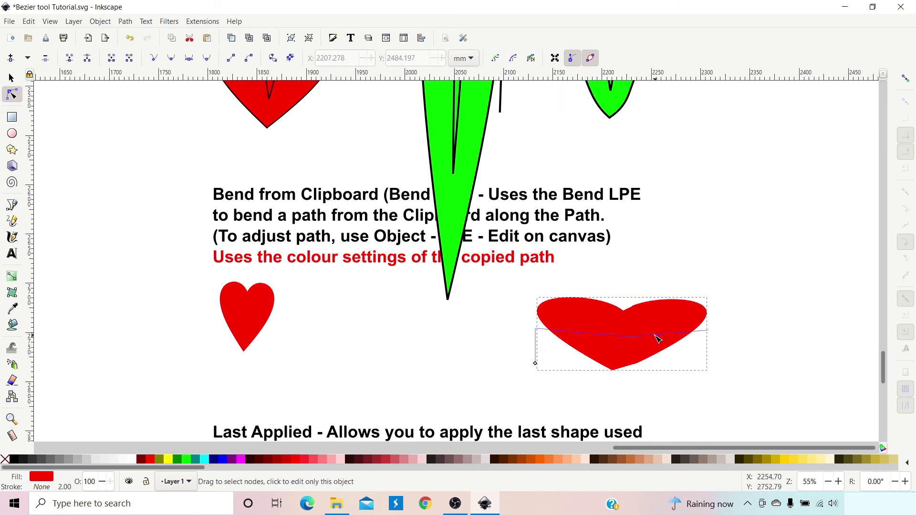
click(11, 77)
drag(562, 336, 366, 345)
click(457, 160)
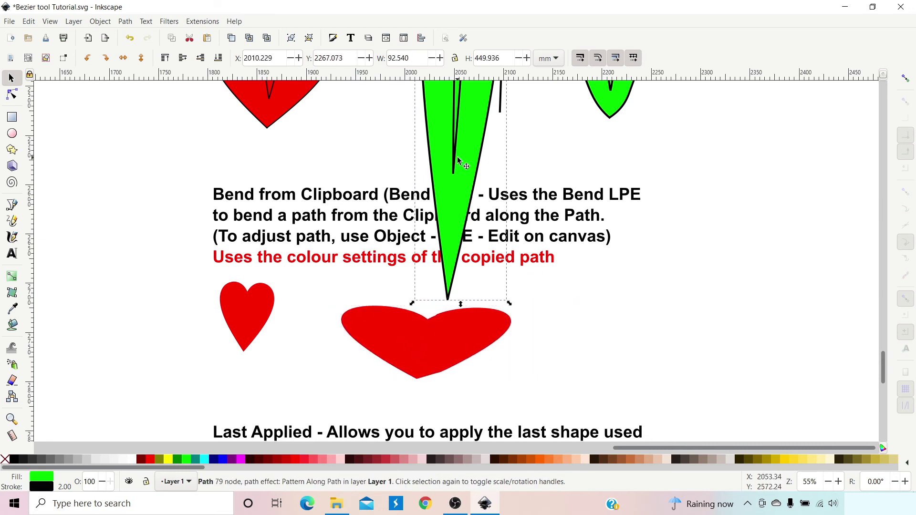
key(Delete)
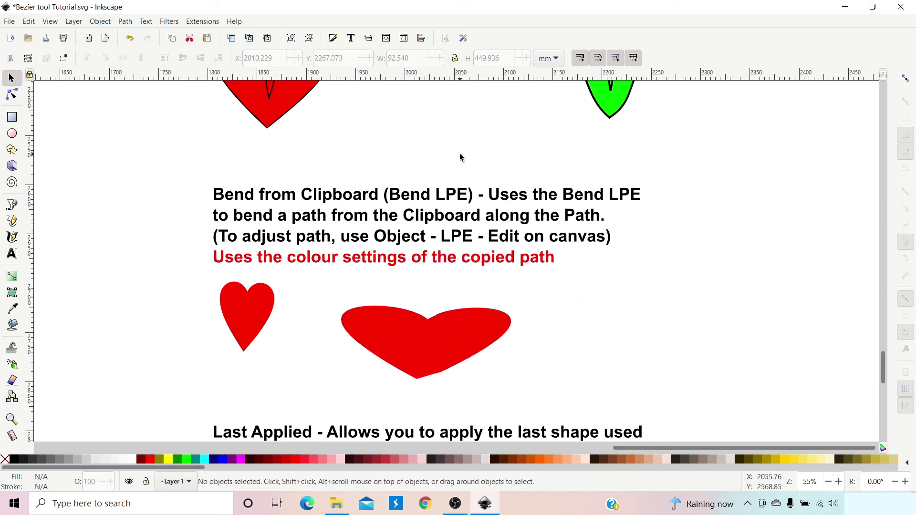
Edit the wide red heart's Bend path on canvas, moving its middle node to X 2015.580, Y 2776.505 mm and adjusting both end handles
click(466, 347)
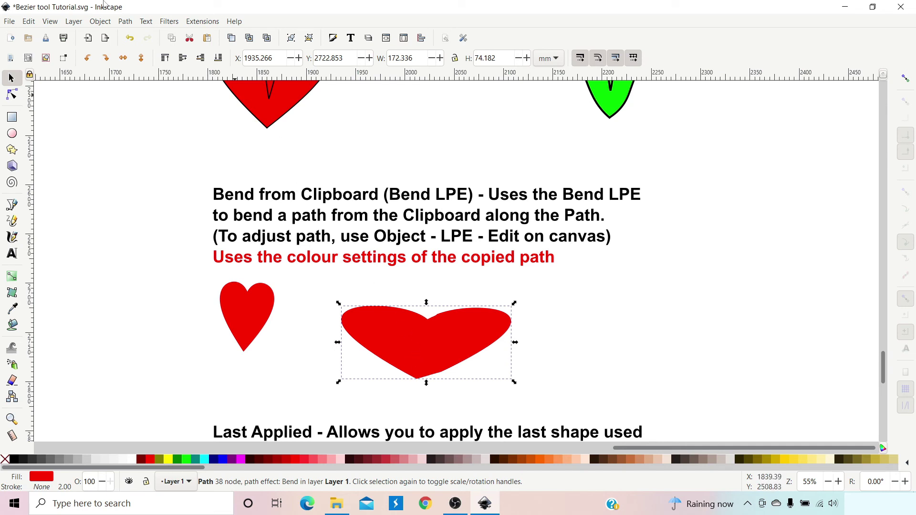
click(125, 22)
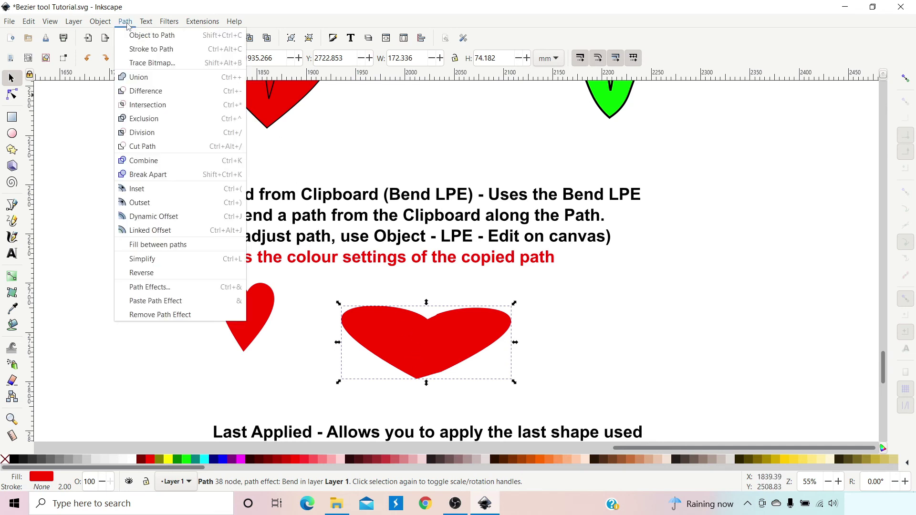
click(151, 288)
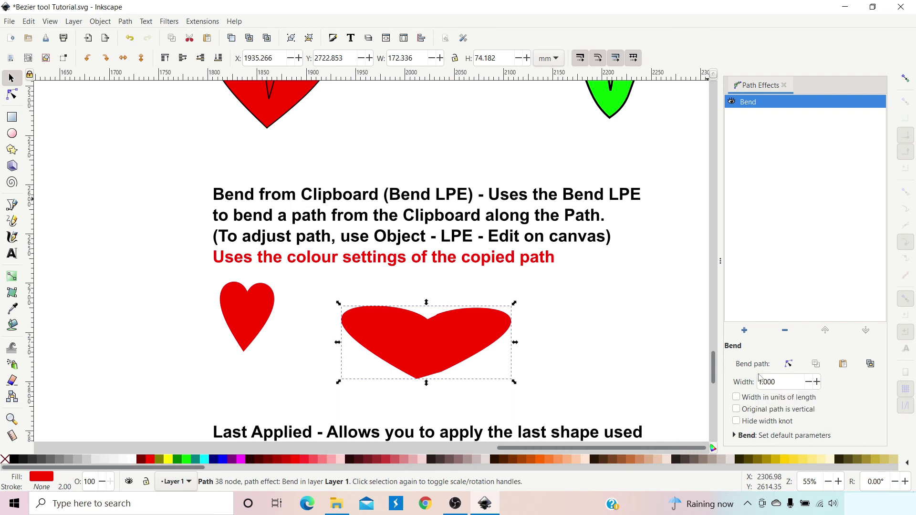
click(789, 364)
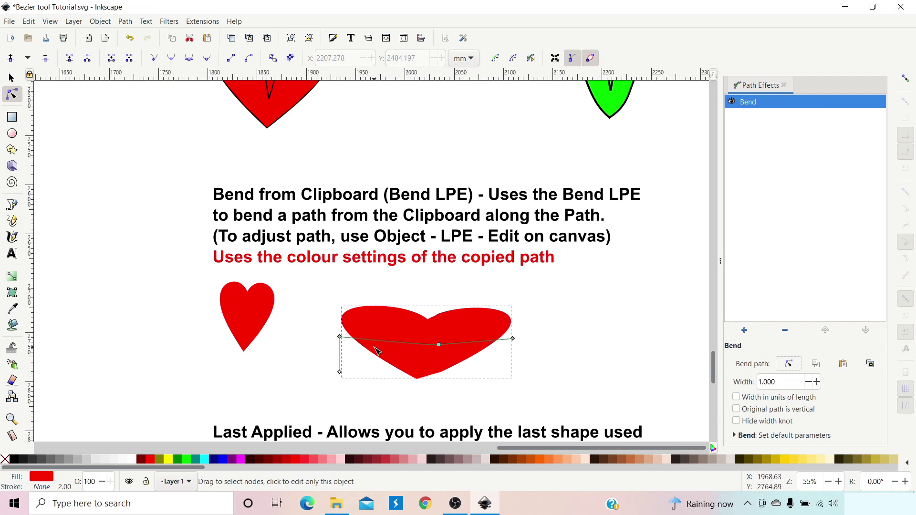
drag(386, 341, 461, 358)
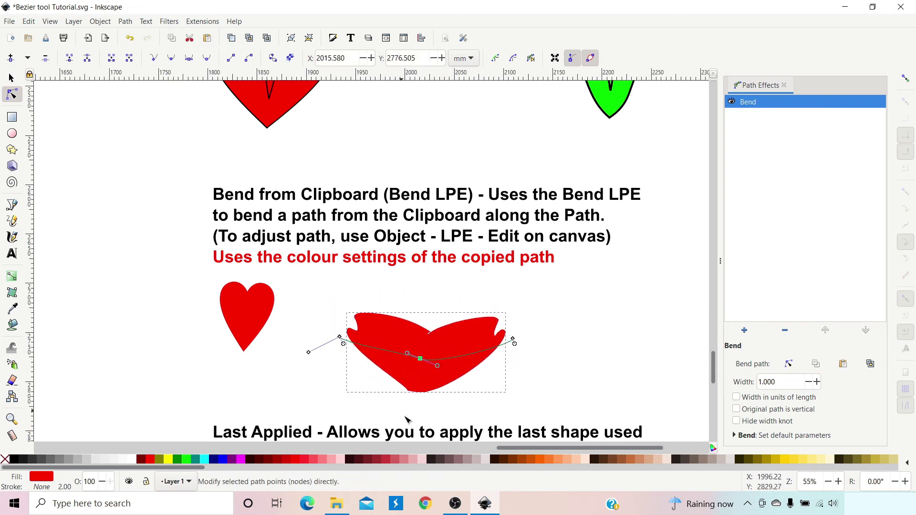
drag(515, 344, 419, 347)
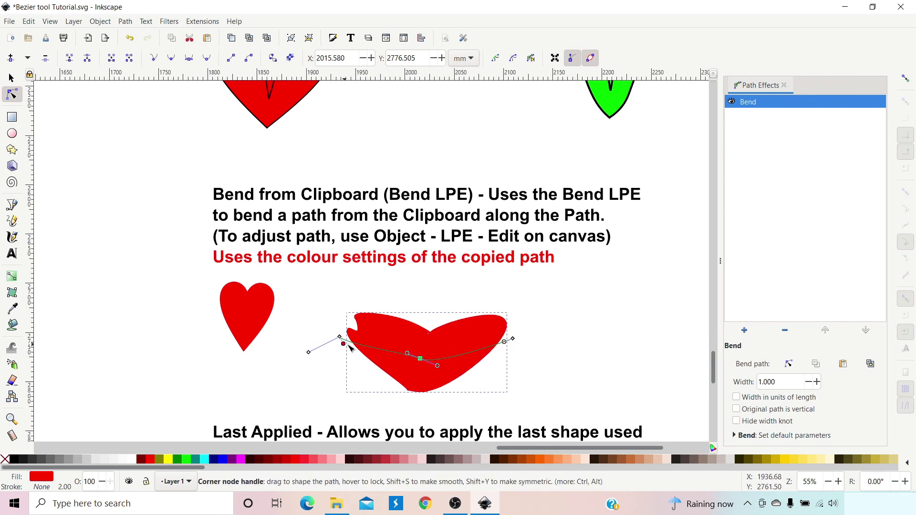
drag(343, 344, 356, 340)
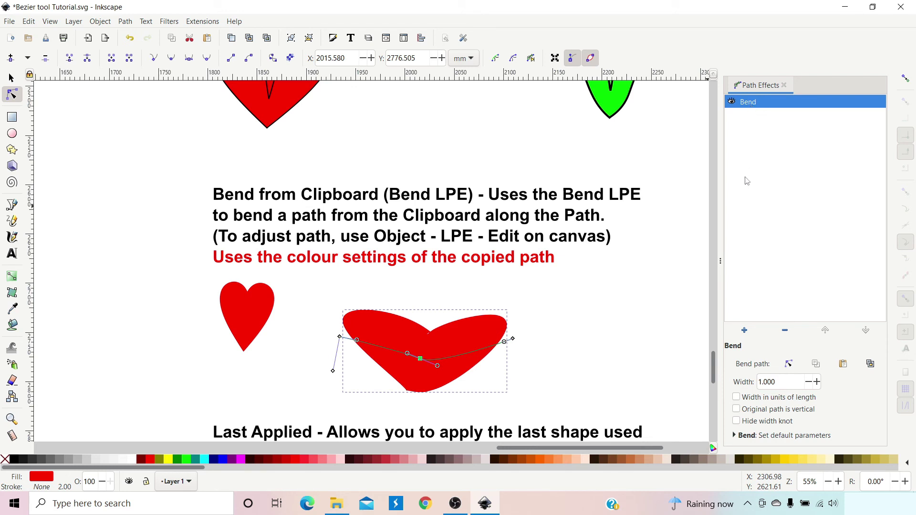
Remove the Bend effect from the wide heart and move the remaining path's middle node to X 2011.223, Y 2801.675 mm
click(787, 331)
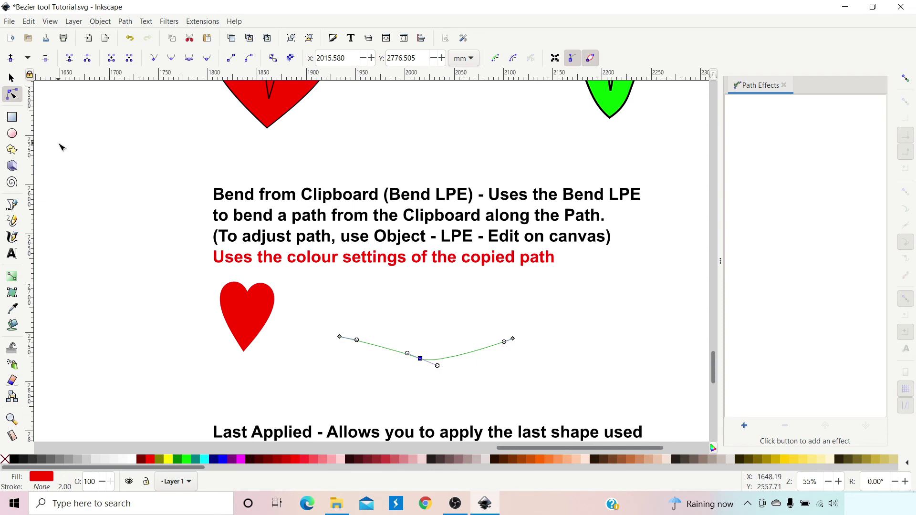
drag(438, 371, 416, 383)
click(527, 327)
Copy the green leaf beside the smiling flower in the Last Applied section to the clipboard
scroll(528, 328, down, 5)
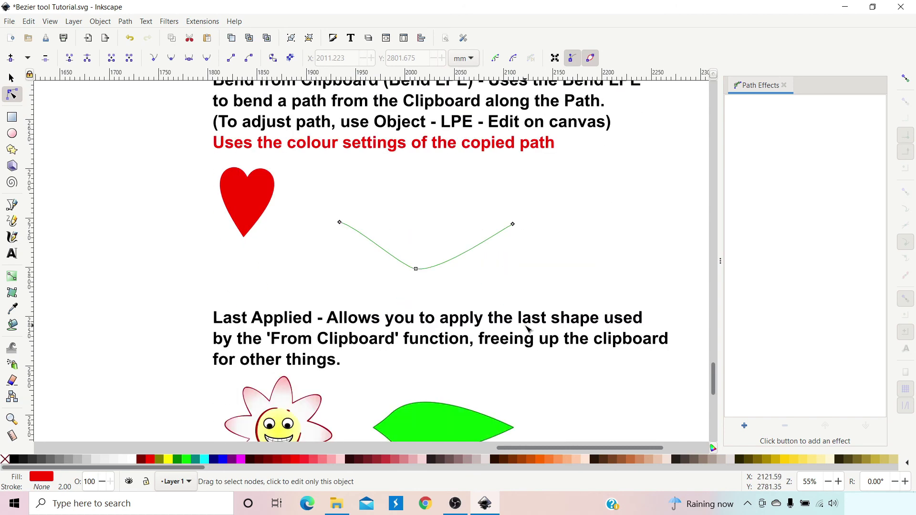
scroll(528, 327, down, 3)
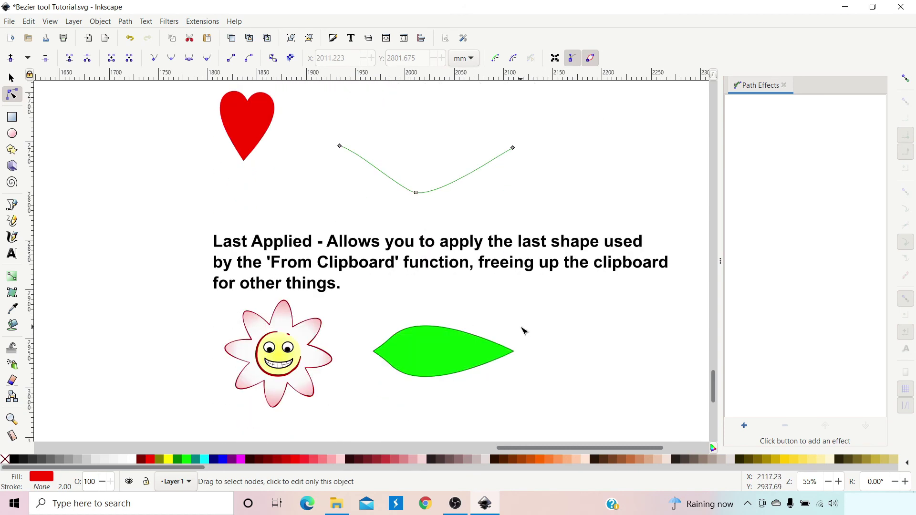
scroll(524, 330, down, 2)
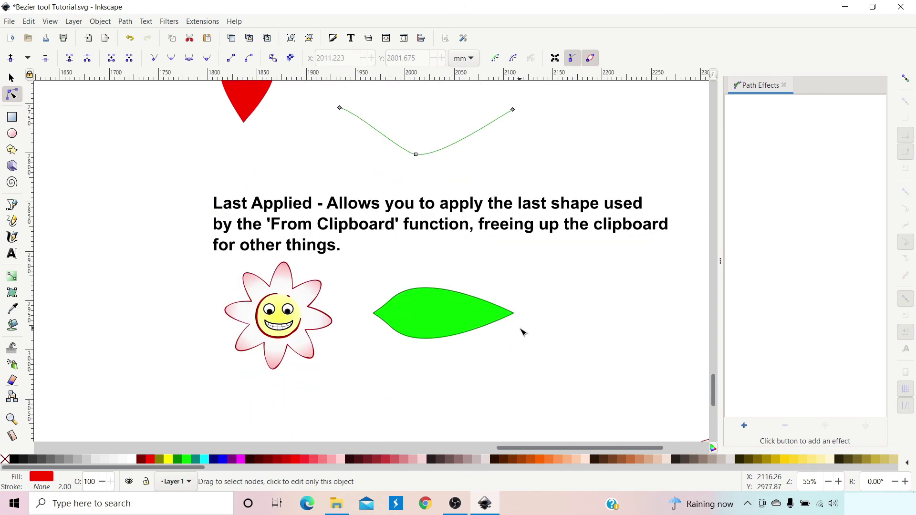
scroll(511, 329, down, 2)
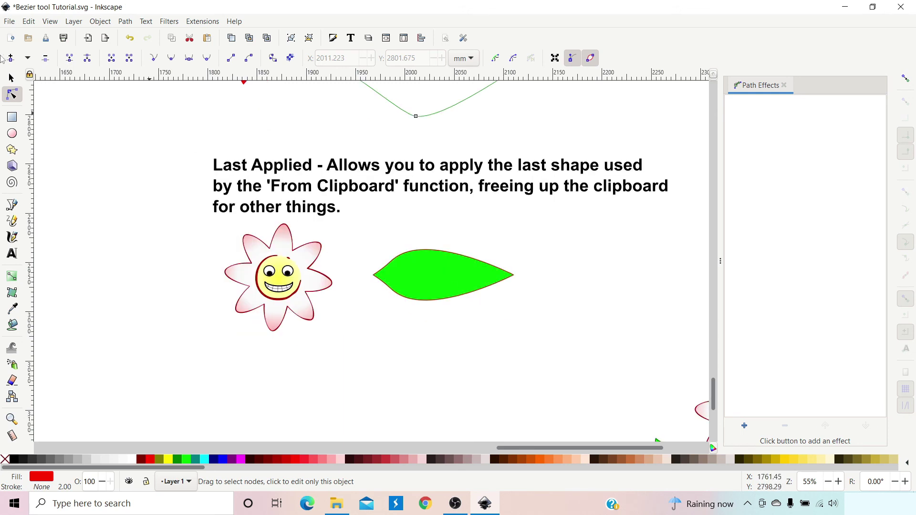
click(13, 205)
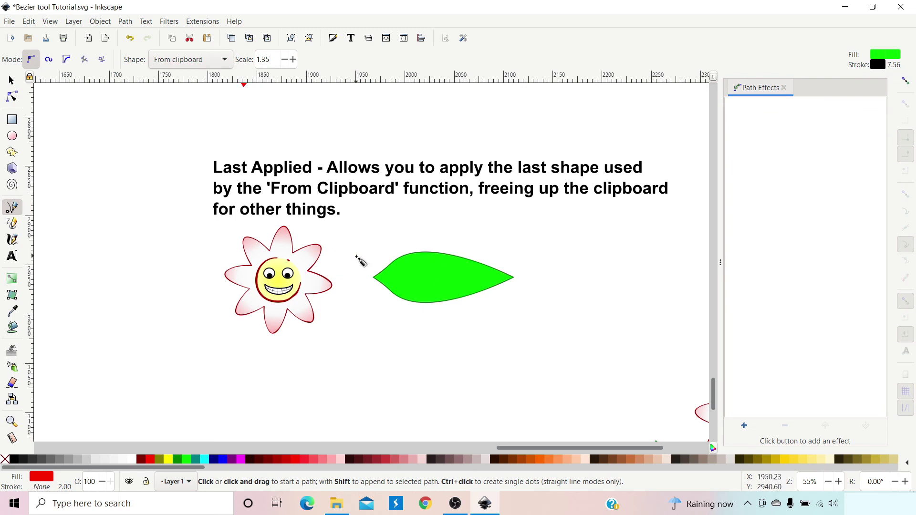
drag(287, 309, 218, 257)
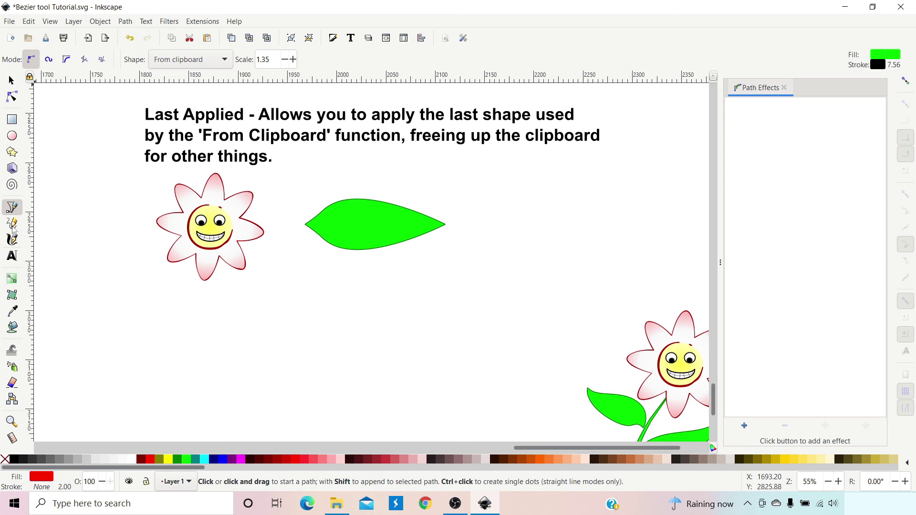
click(11, 80)
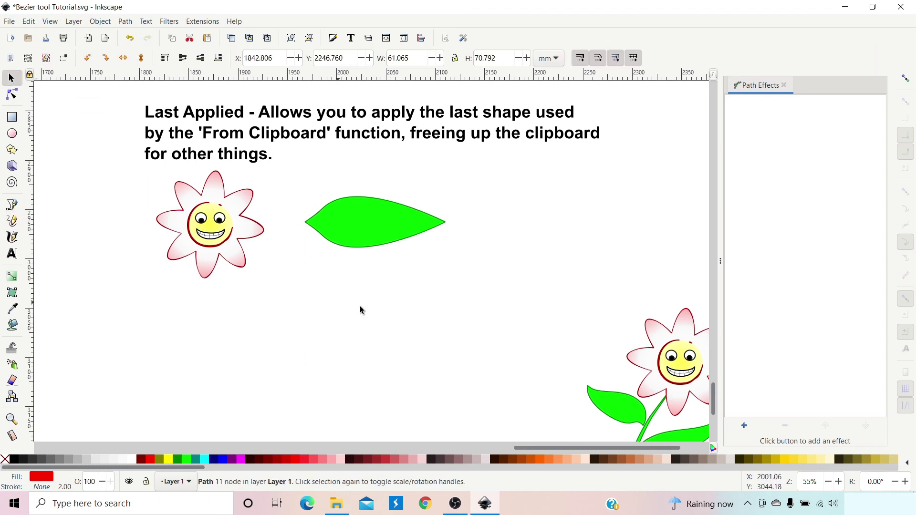
click(381, 233)
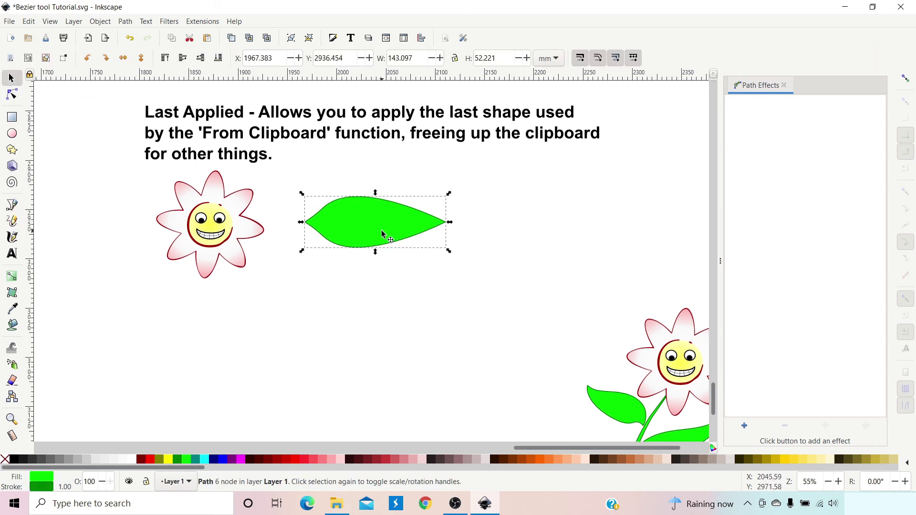
right_click(376, 232)
click(396, 219)
Draw a nearly horizontal path about 100 mm long below the green leaf, using the Bezier tool's From clipboard shape
click(12, 205)
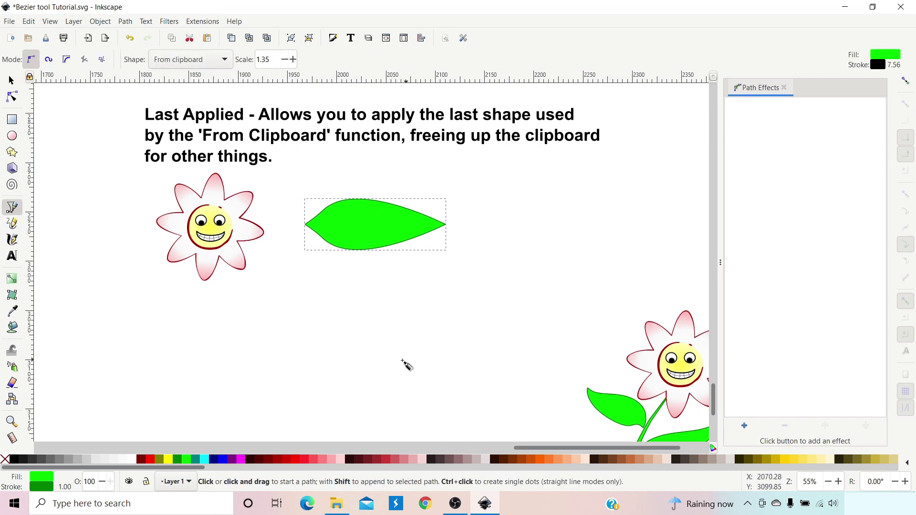
click(315, 326)
click(413, 328)
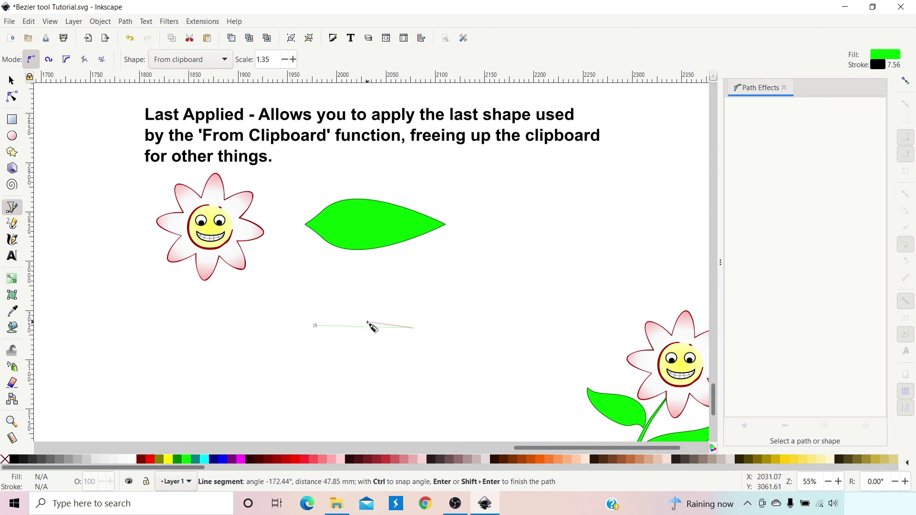
key(Return)
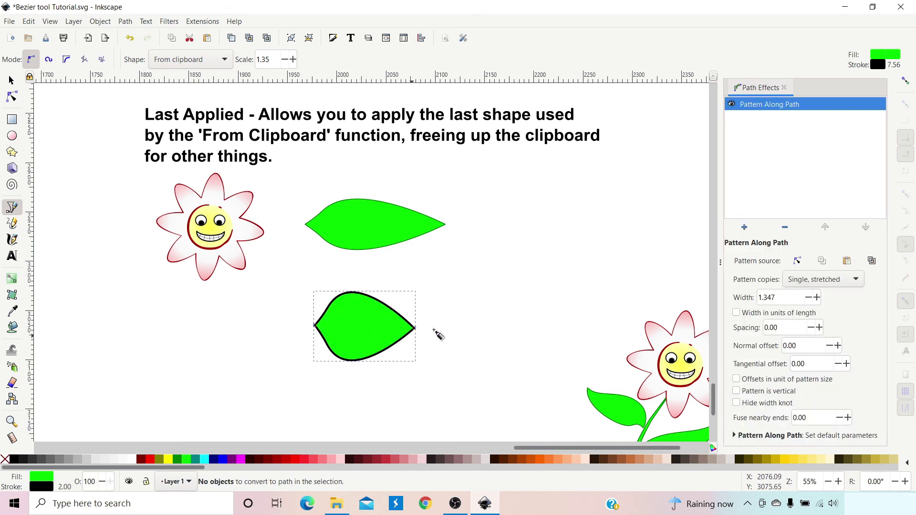
Set the Bezier shape to Last applied and draw a nearly horizontal path about 110 mm long below the black-outlined leaf
scroll(537, 370, down, 5)
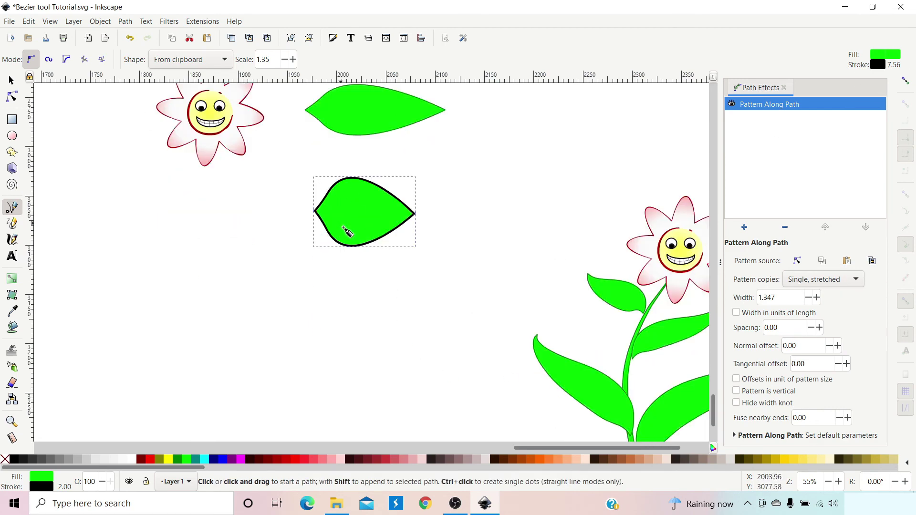
click(228, 60)
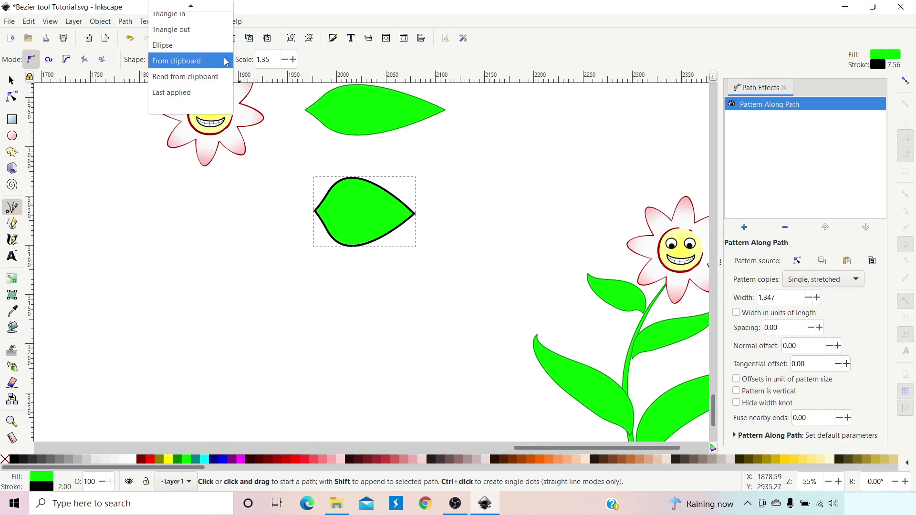
click(173, 93)
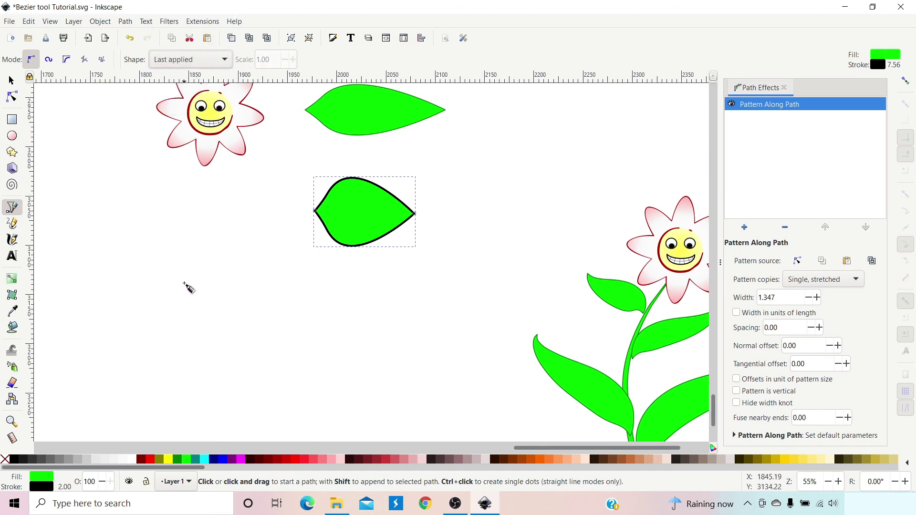
click(318, 291)
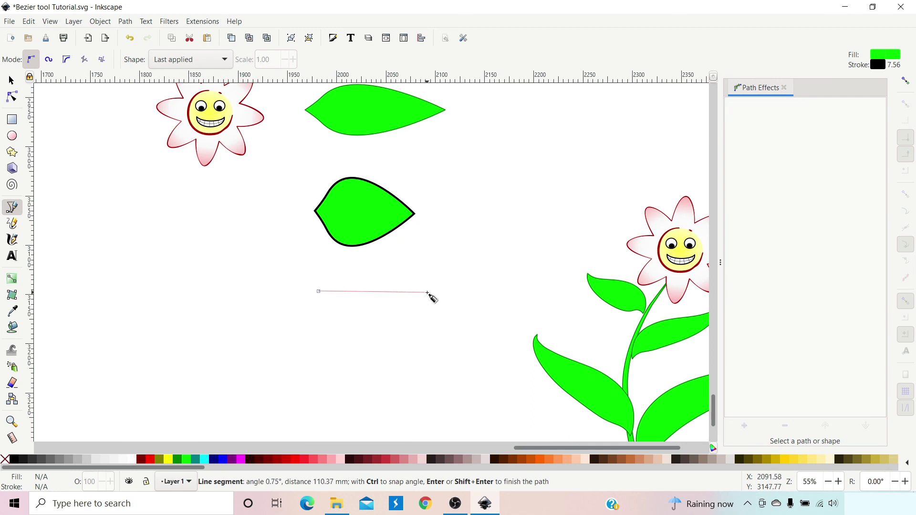
double_click(437, 291)
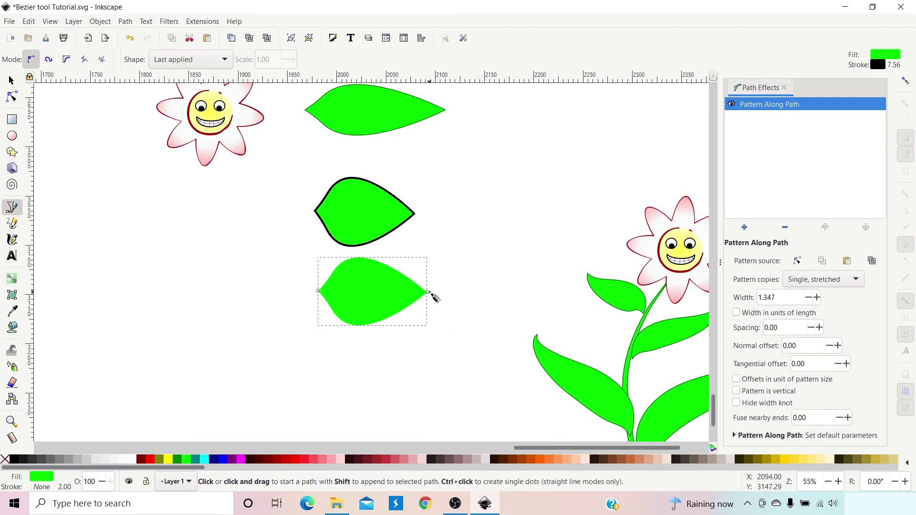
Copy the smiling flower group beside the leaves to the clipboard
click(11, 82)
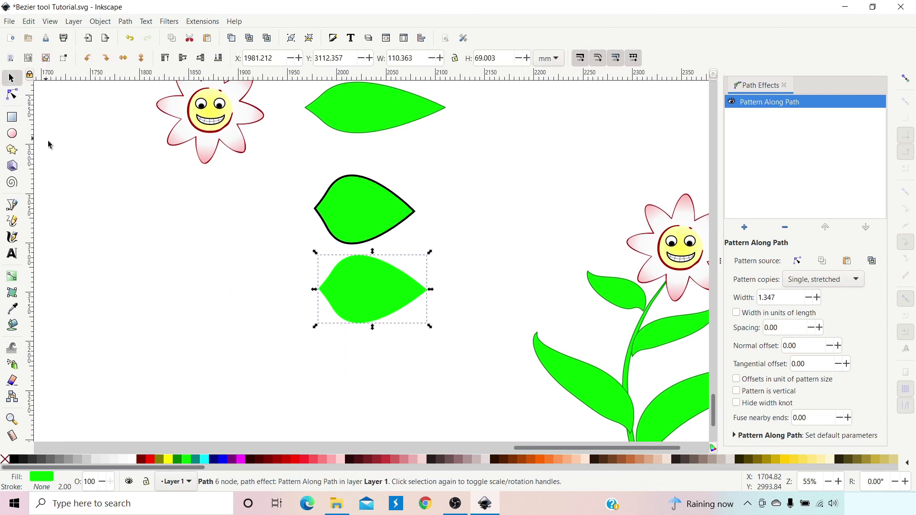
click(210, 119)
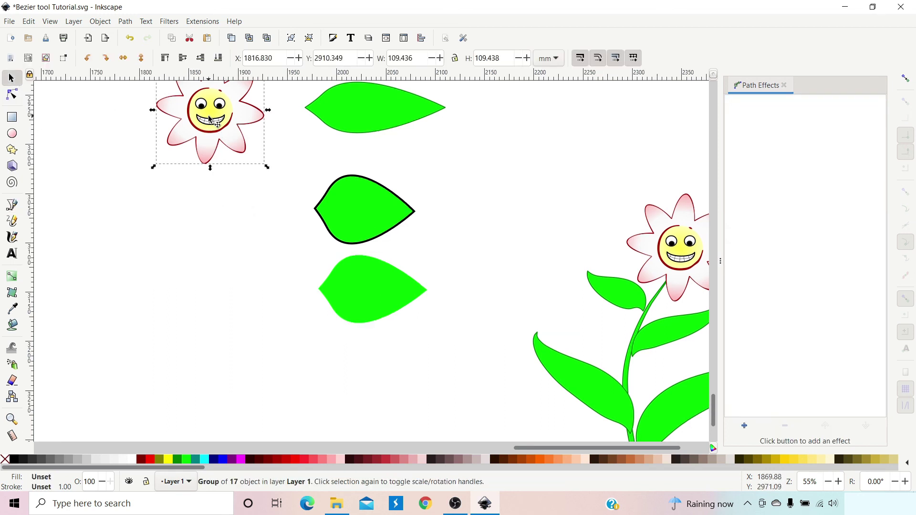
right_click(210, 119)
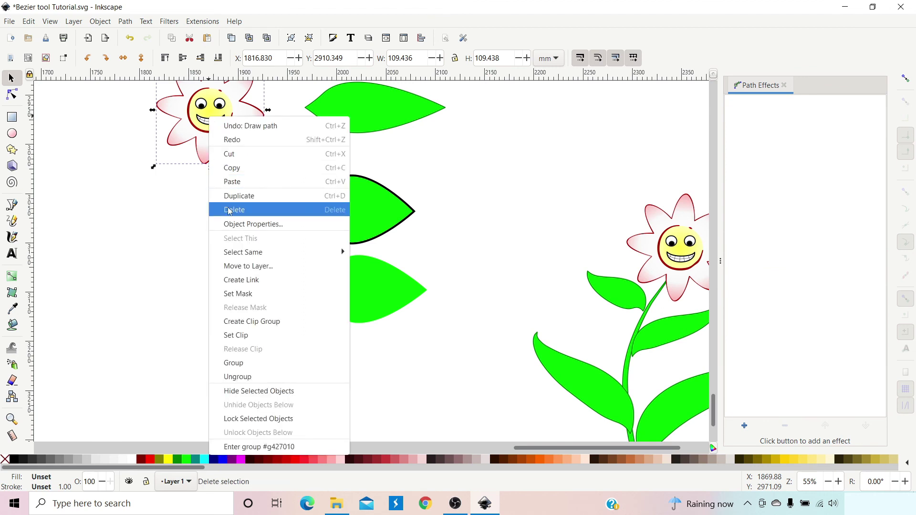
click(240, 169)
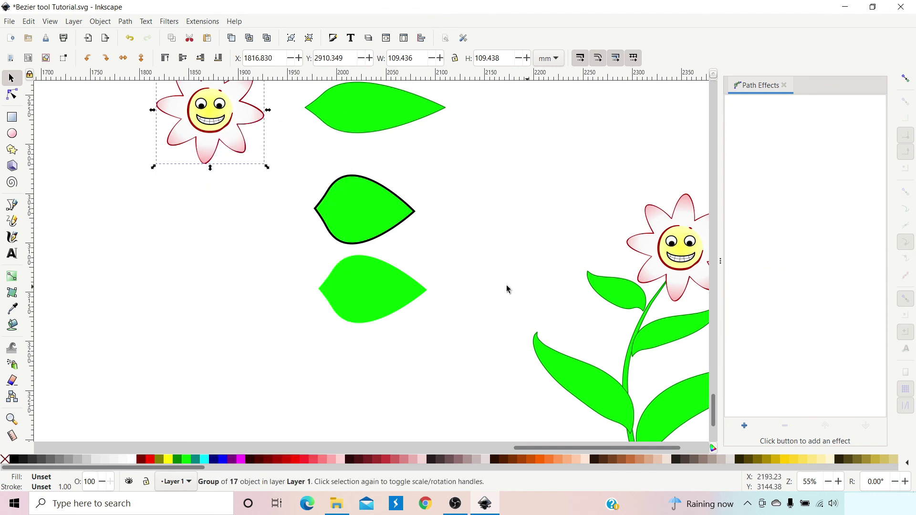
Draw a curved upright stem about 270 mm tall beside the potted flower using the Last applied shape, and narrow its pattern width to about -0.108
drag(529, 288, 40, 218)
drag(460, 298, 441, 251)
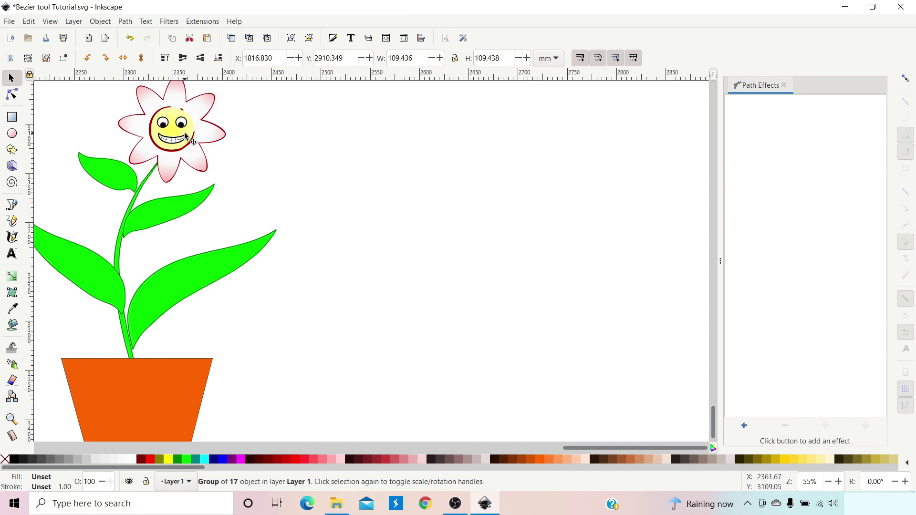
click(12, 206)
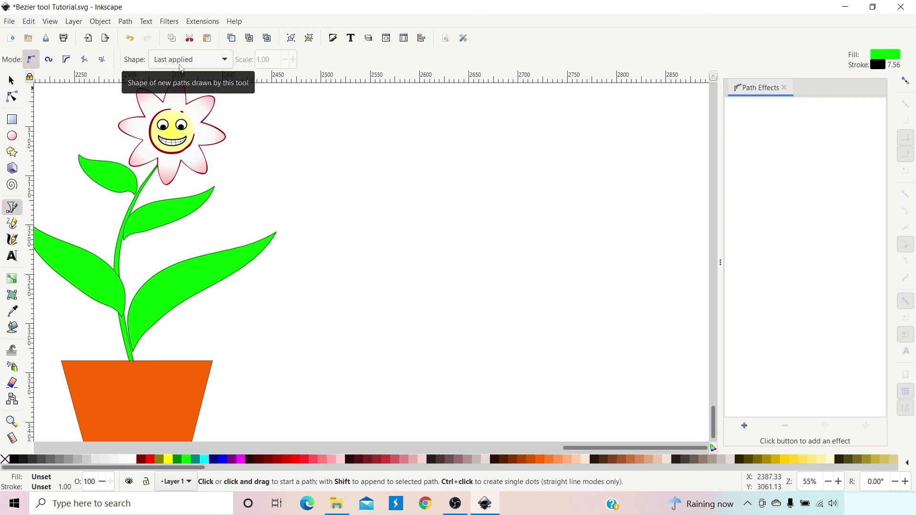
click(491, 398)
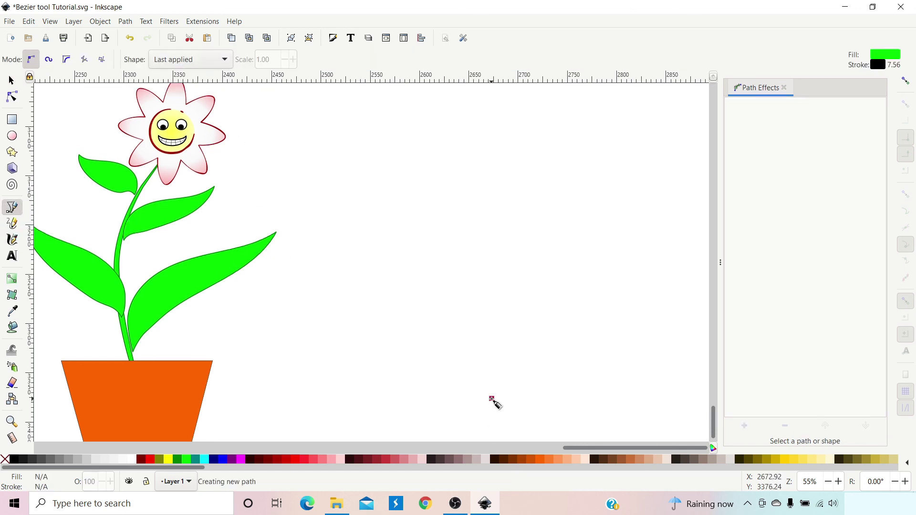
drag(454, 279, 450, 231)
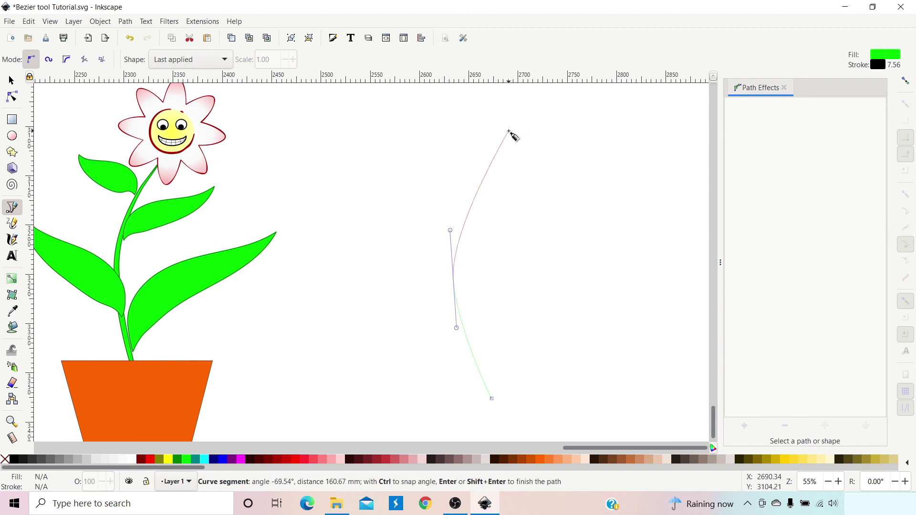
click(510, 131)
key(Return)
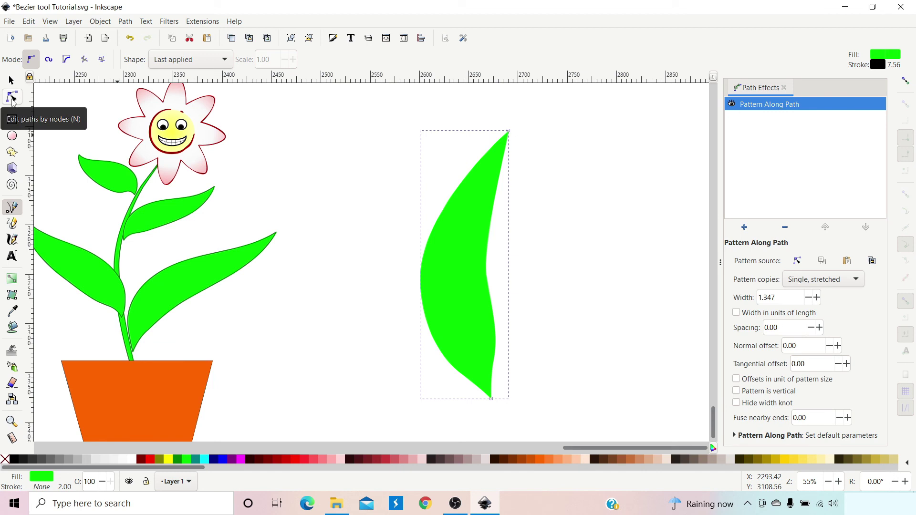
click(13, 98)
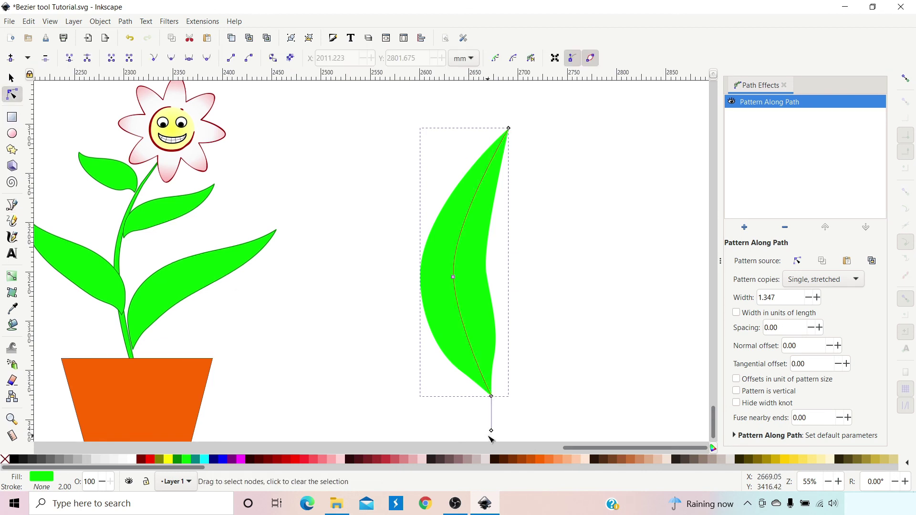
drag(492, 431, 493, 395)
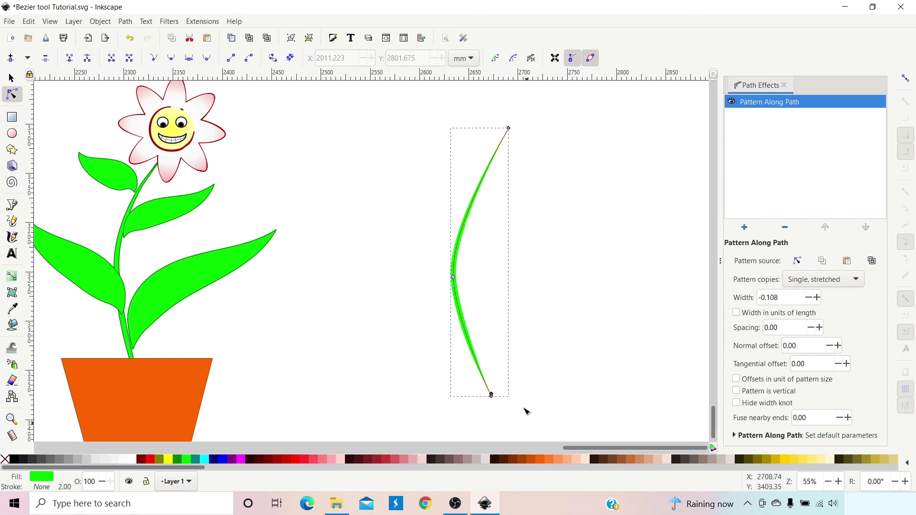
Draw a curved leaf rising rightward from the base of the new stem and widen its pattern to about -0.736
click(12, 205)
drag(484, 377, 481, 339)
drag(563, 285, 586, 252)
key(Return)
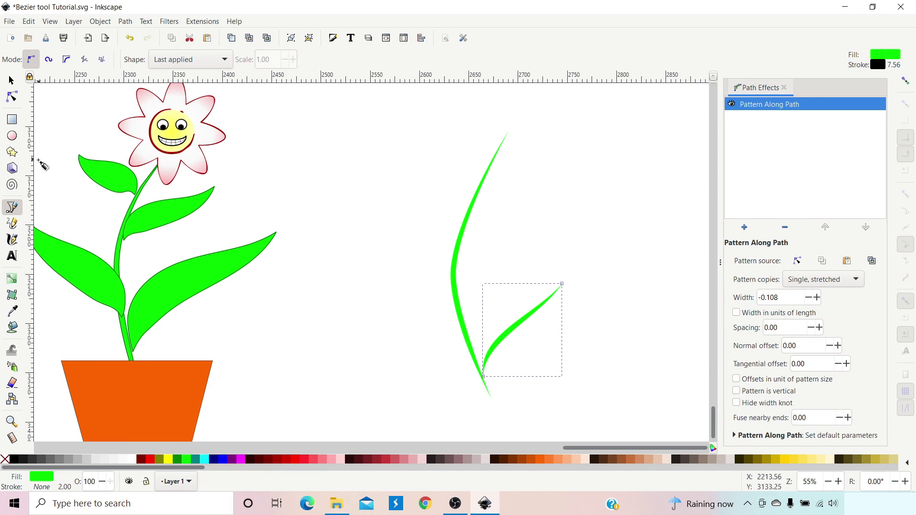
click(13, 97)
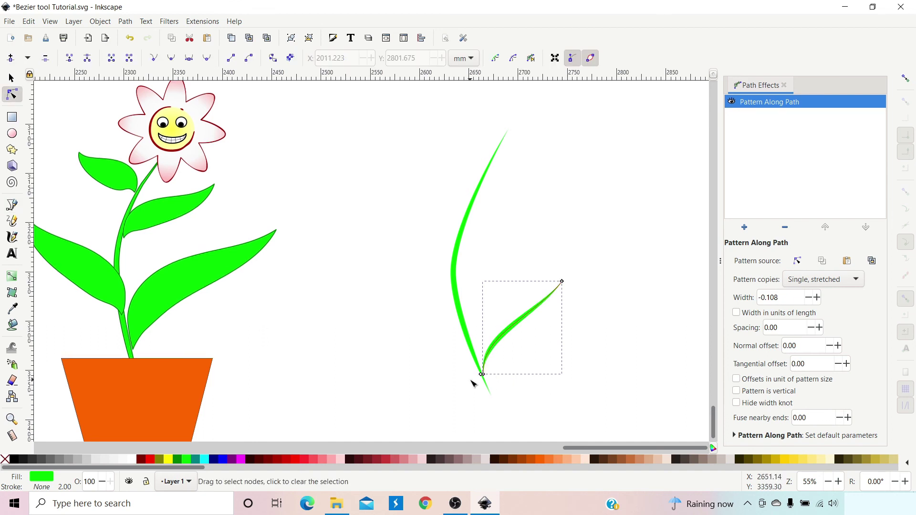
drag(480, 375, 466, 375)
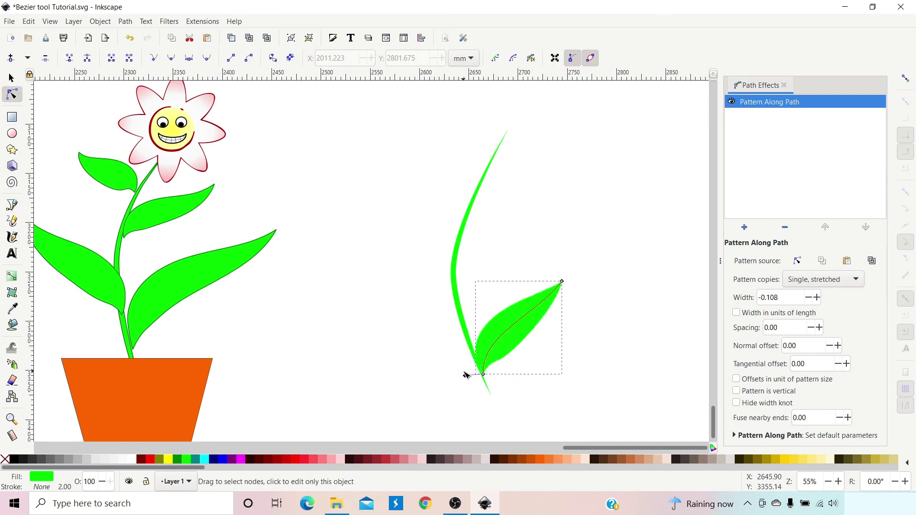
Draw three more Last applied leaves up the new stem, alternating left, right and left
click(12, 206)
drag(459, 319, 451, 288)
drag(377, 277, 337, 260)
right_click(338, 260)
drag(457, 245, 542, 186)
right_click(520, 200)
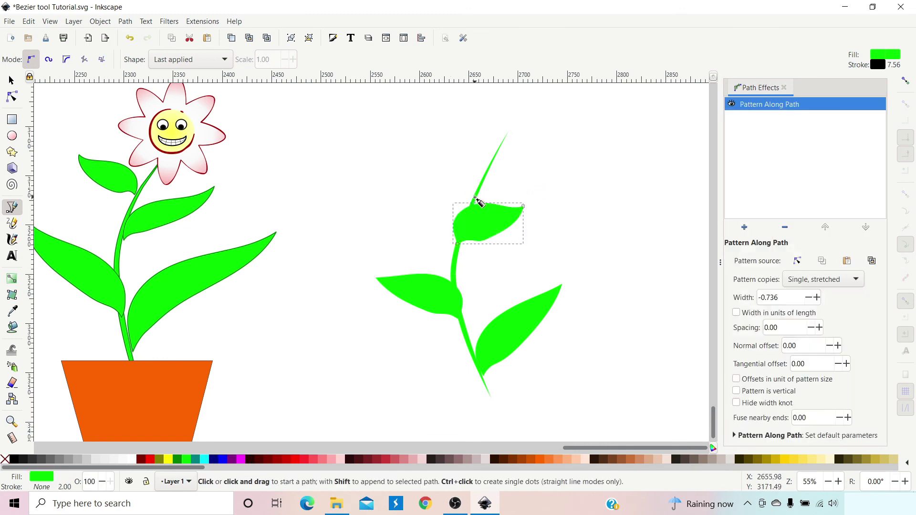
click(474, 196)
mouse_move(435, 156)
mouse_down()
mouse_move(411, 154)
mouse_move(419, 154)
mouse_up()
right_click(419, 156)
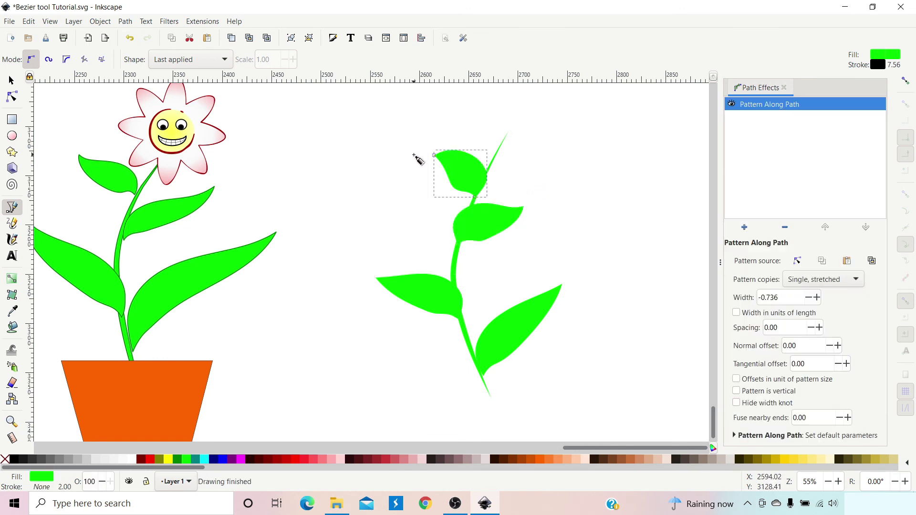
Paste the copied smiling flower and place it at the top of the new stem
scroll(411, 285, up, 2)
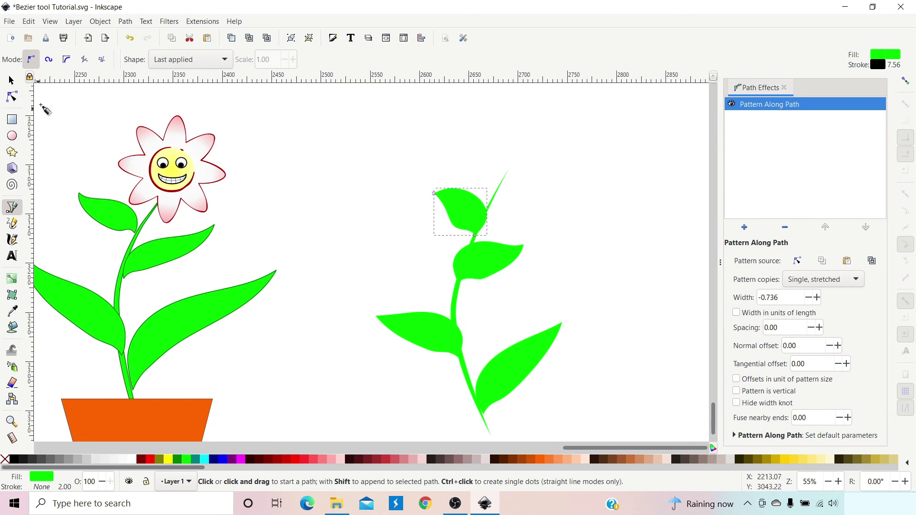
click(11, 80)
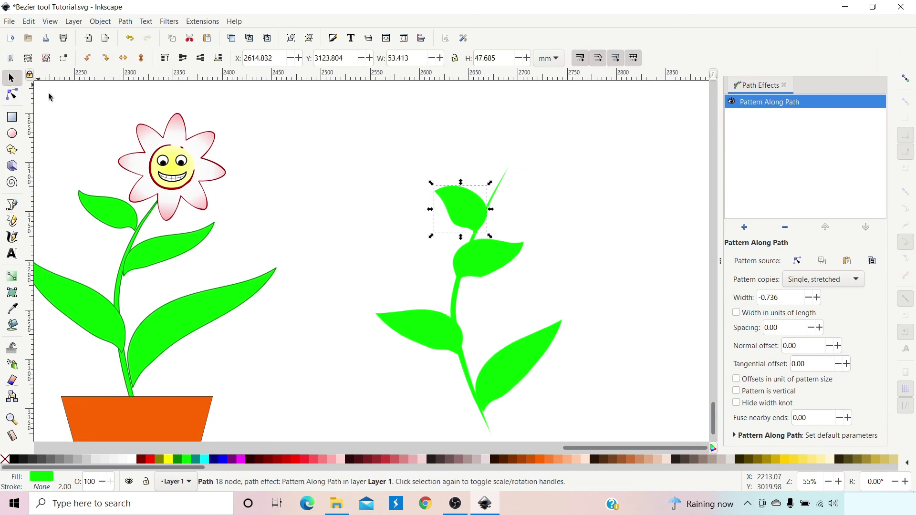
right_click(500, 133)
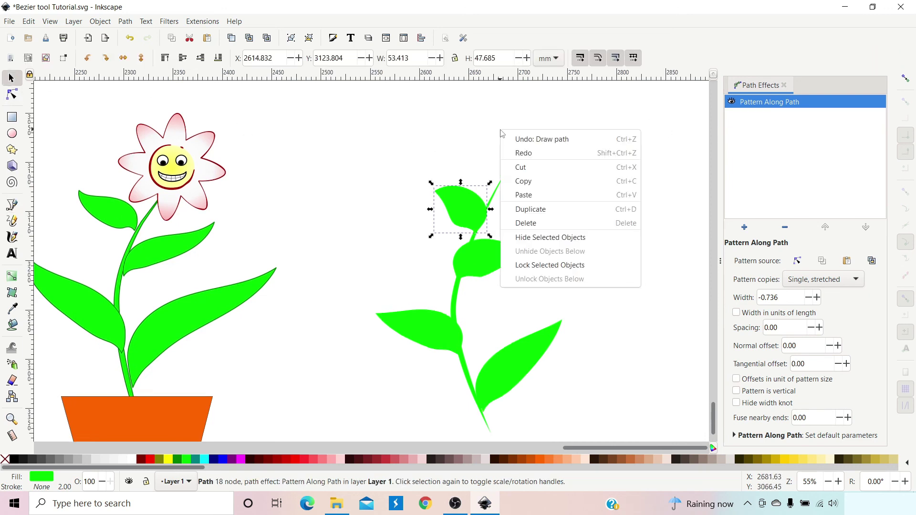
click(523, 195)
drag(532, 196, 513, 168)
Draw a rectangle about 125 × 138 mm under the new stem, with a dark brown fill and no stroke
scroll(625, 299, down, 4)
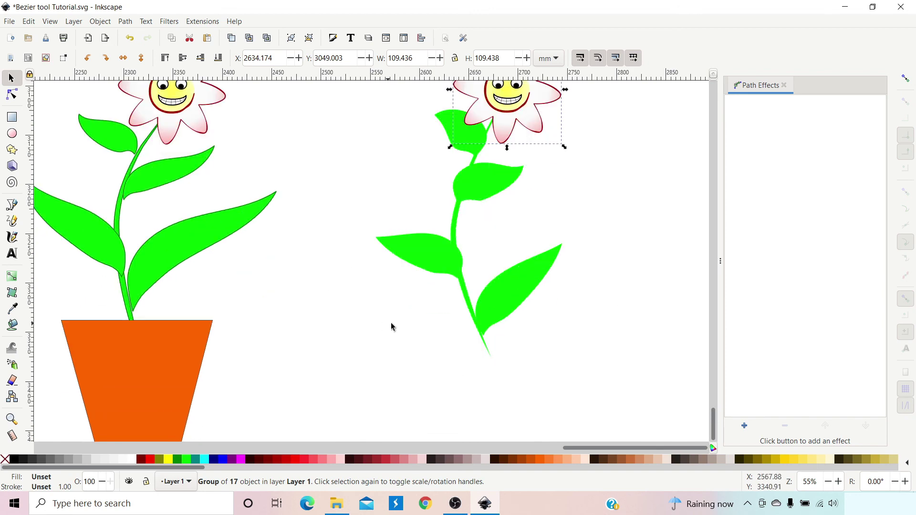
scroll(346, 380, down, 4)
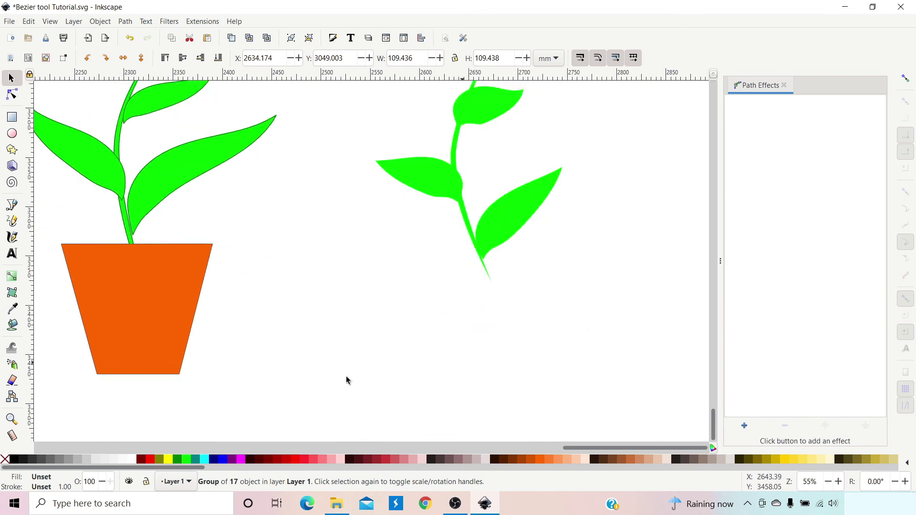
click(12, 116)
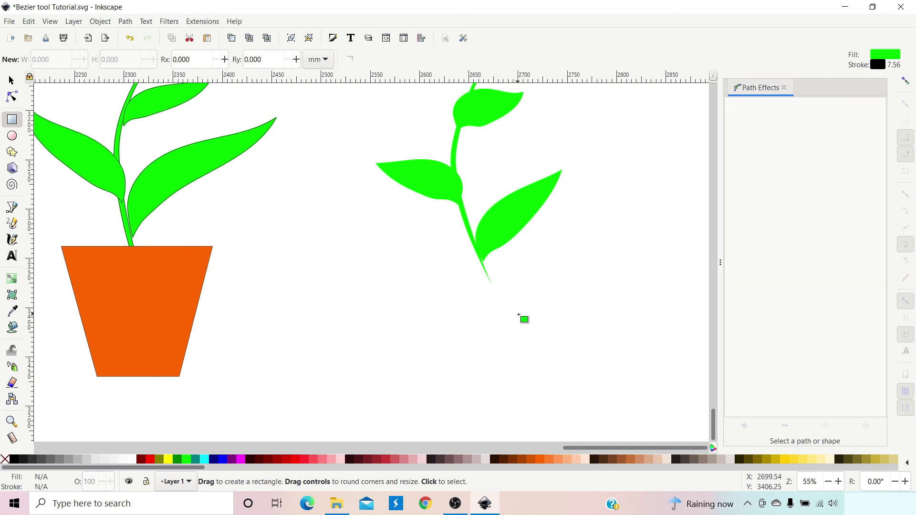
drag(415, 262, 539, 398)
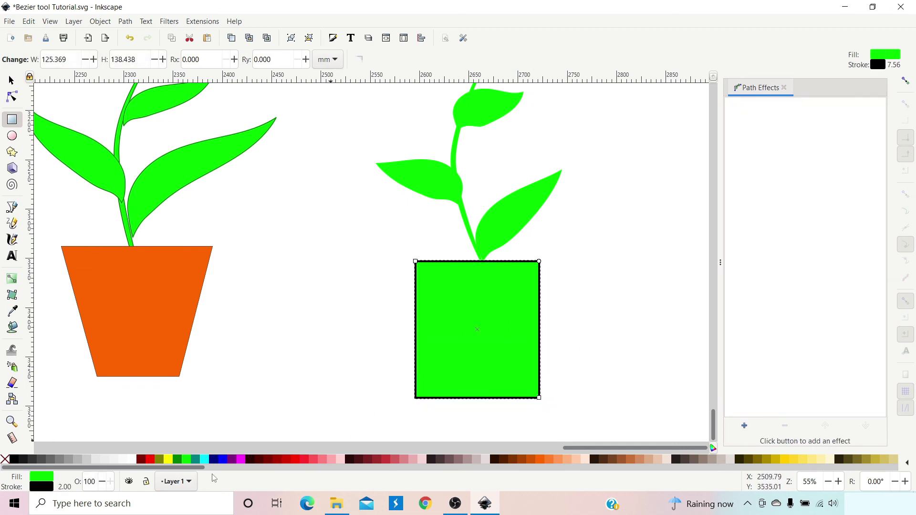
click(516, 460)
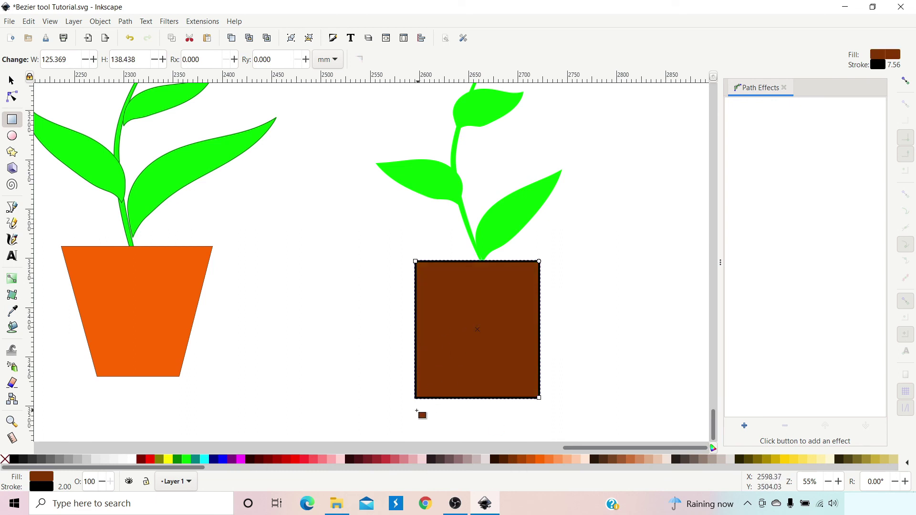
shift+click(7, 462)
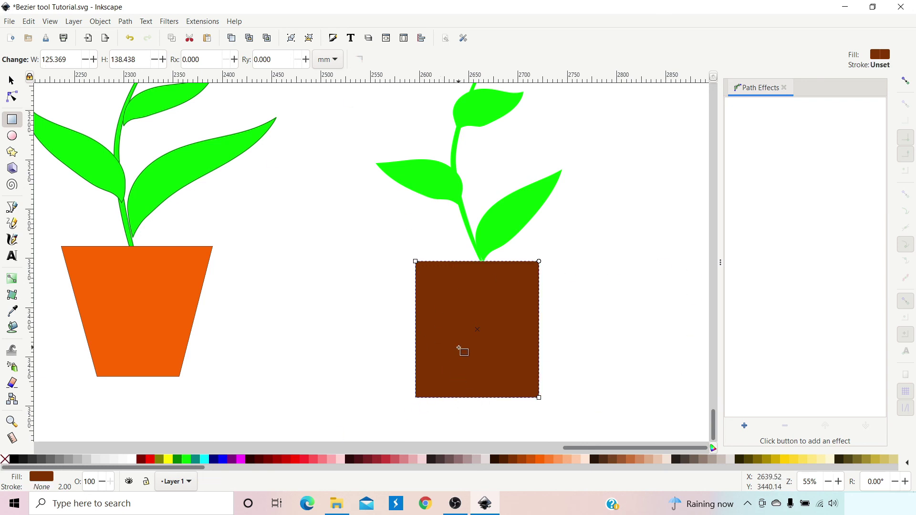
Convert the brown rectangle to a path and move both bottom corners inward about 23 mm to form a tapered pot
click(125, 21)
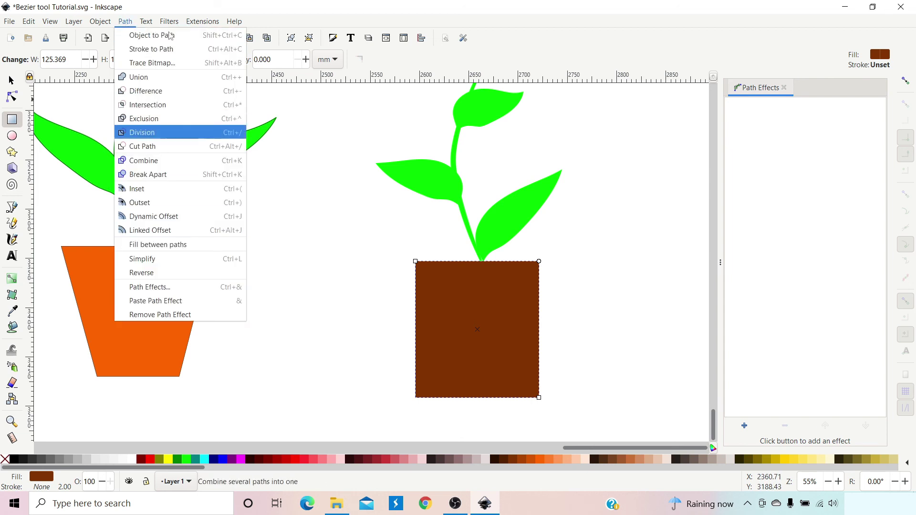
mouse_move(123, 24)
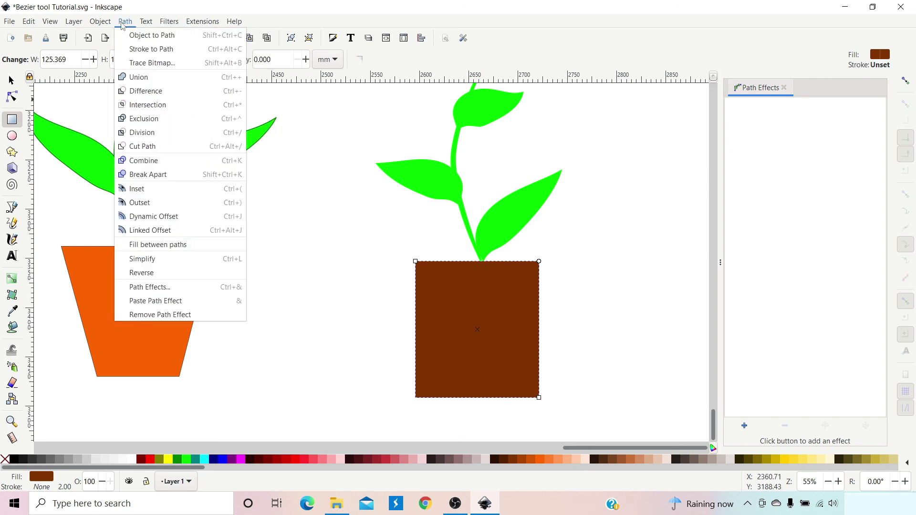
click(137, 39)
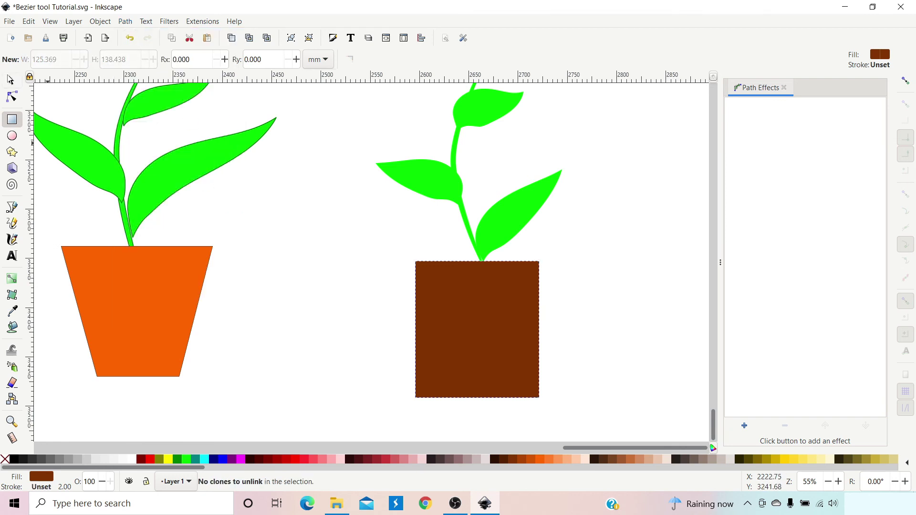
click(18, 98)
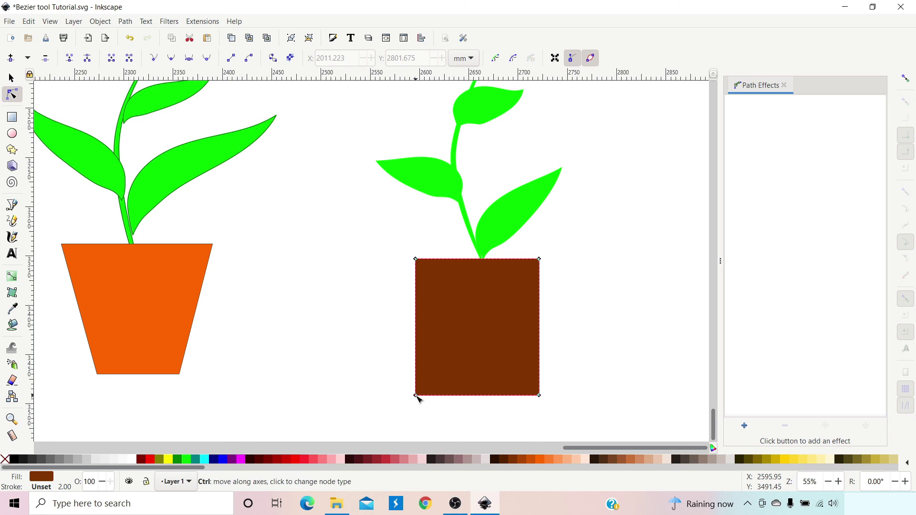
drag(416, 396, 439, 396)
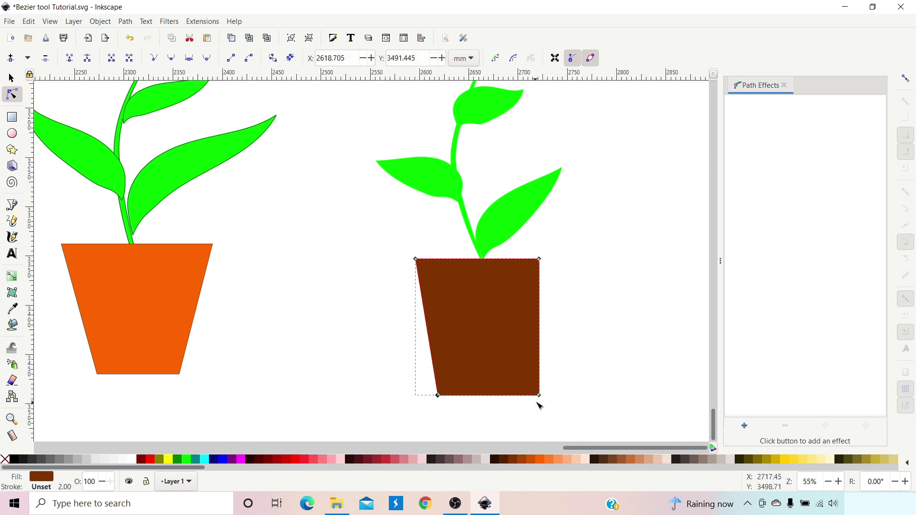
drag(540, 396, 518, 396)
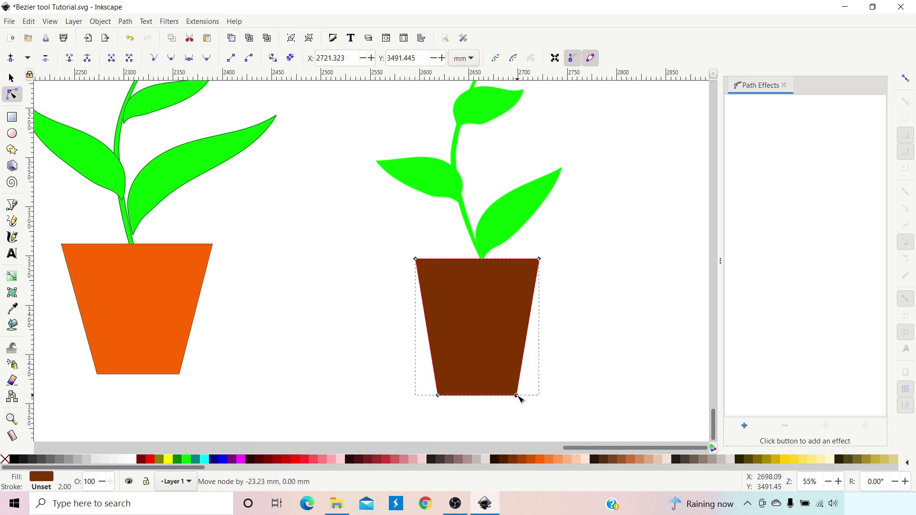
click(665, 352)
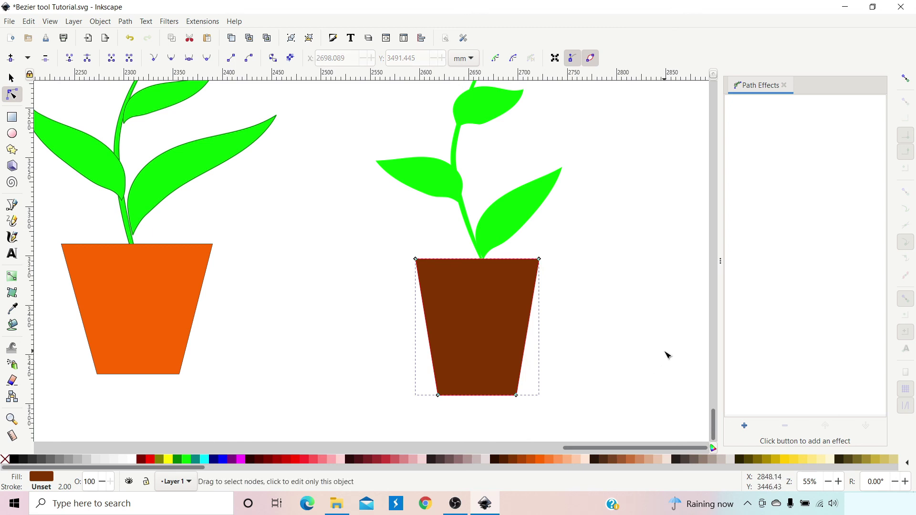
Give the new plant's stem and four leaves a Lime (#00FF00) fill and a Green (#008000) stroke
key(minus)
key(minus)
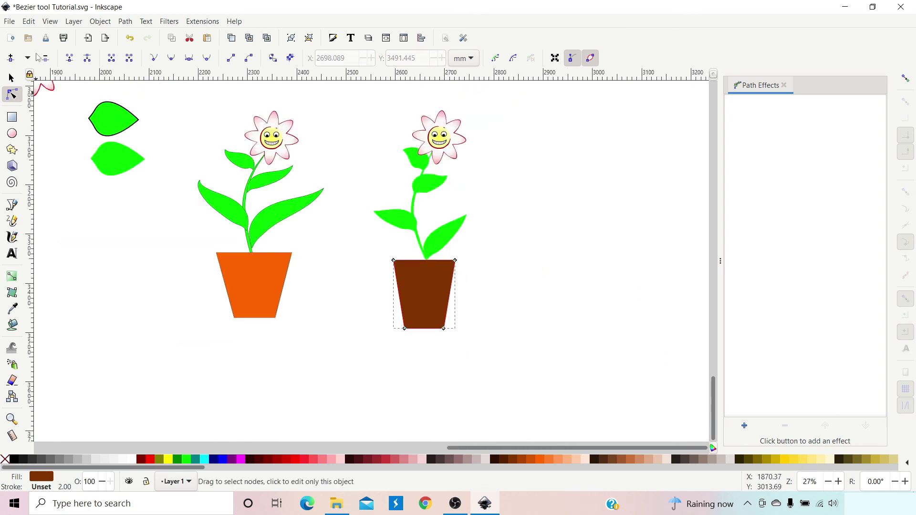
click(11, 78)
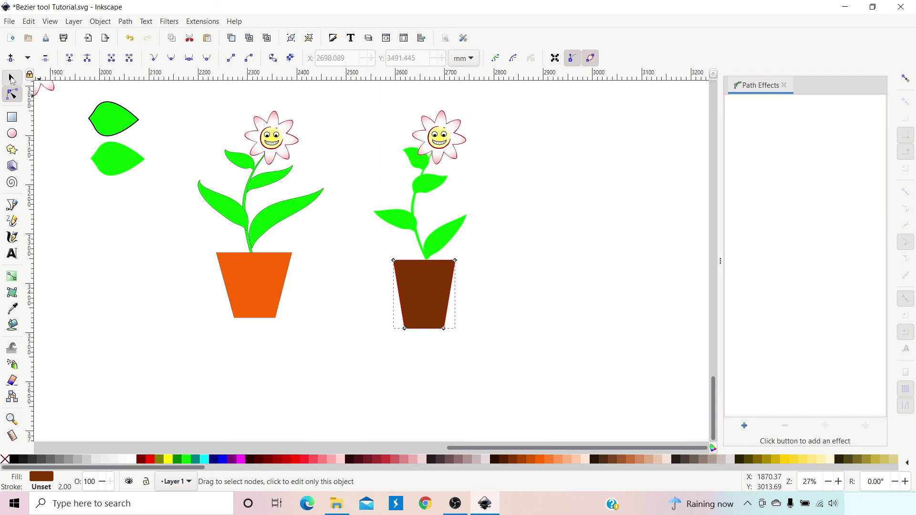
click(418, 163)
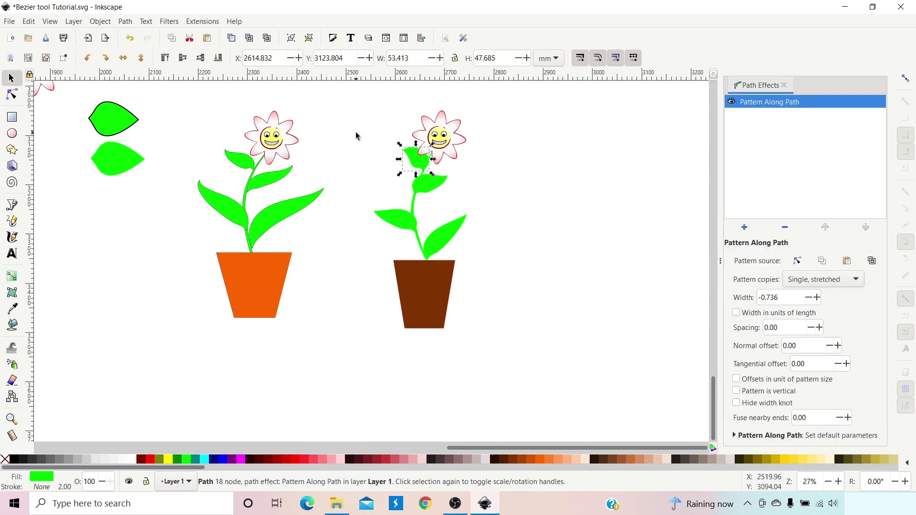
drag(354, 133, 494, 289)
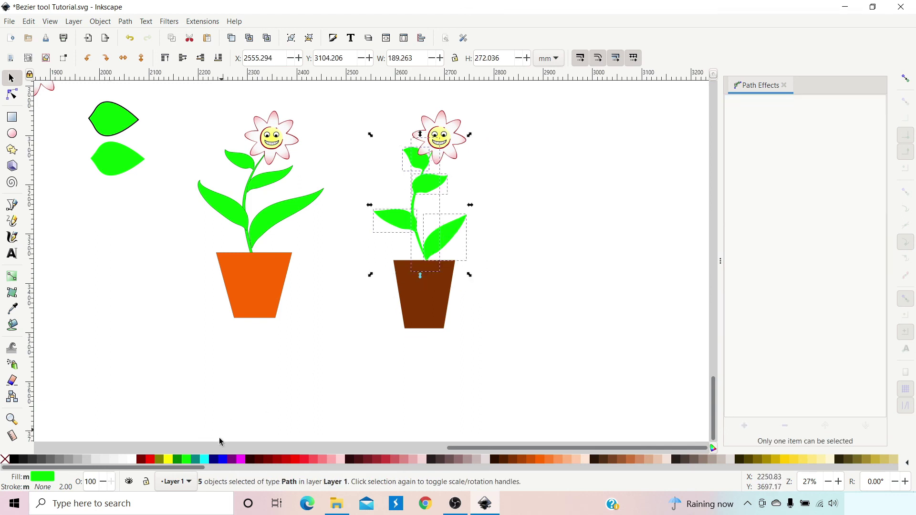
click(178, 460)
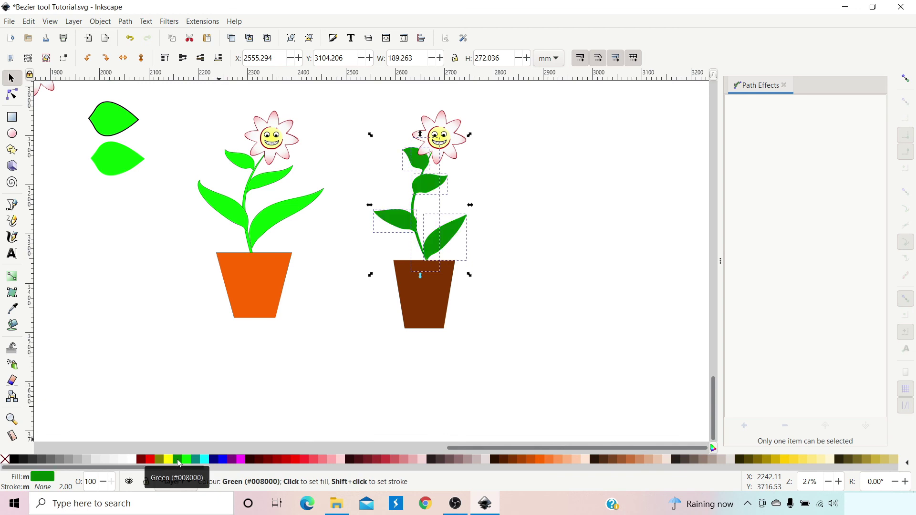
click(187, 461)
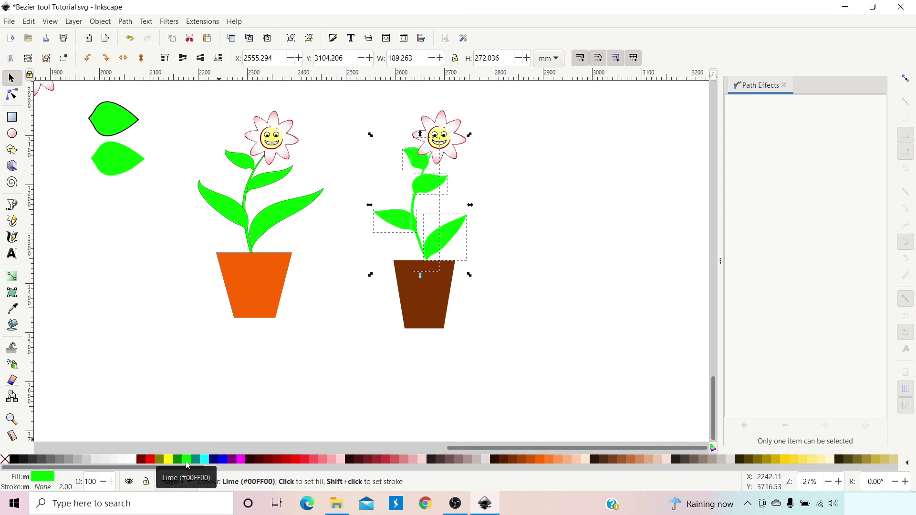
key(shift)
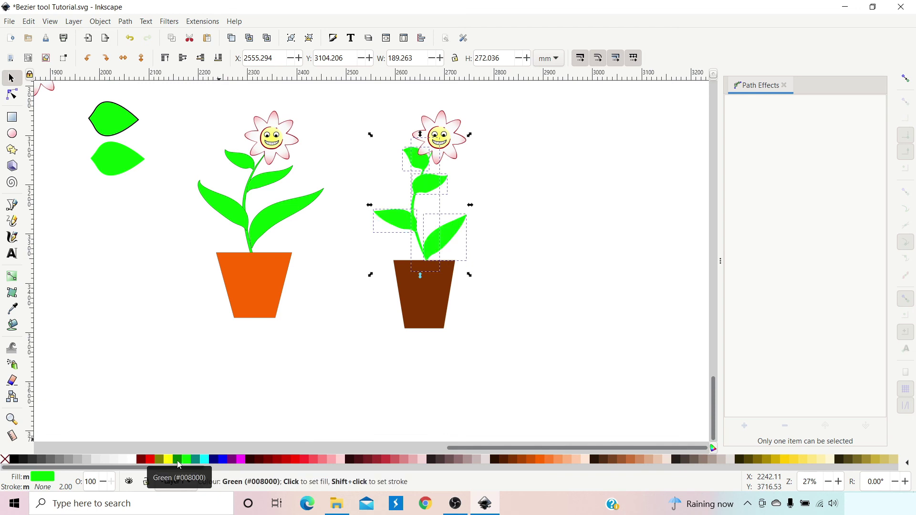
click(590, 304)
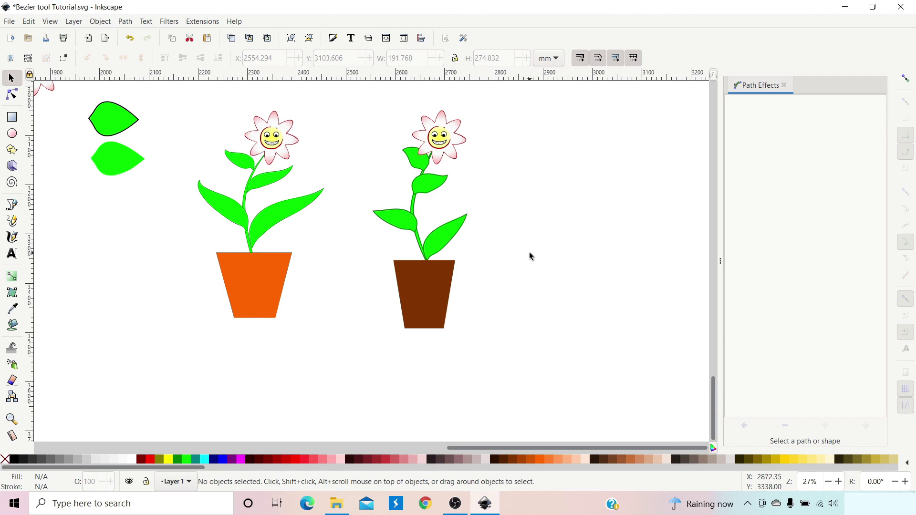
drag(528, 252, 591, 255)
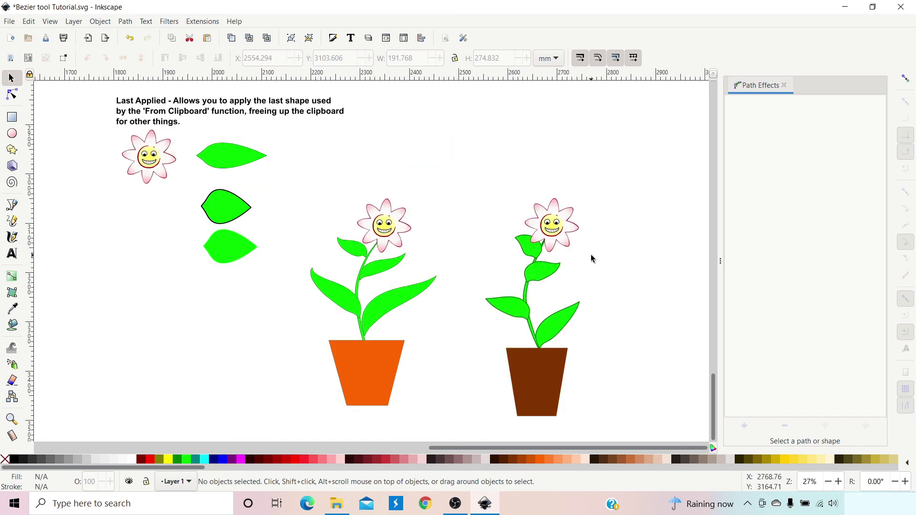